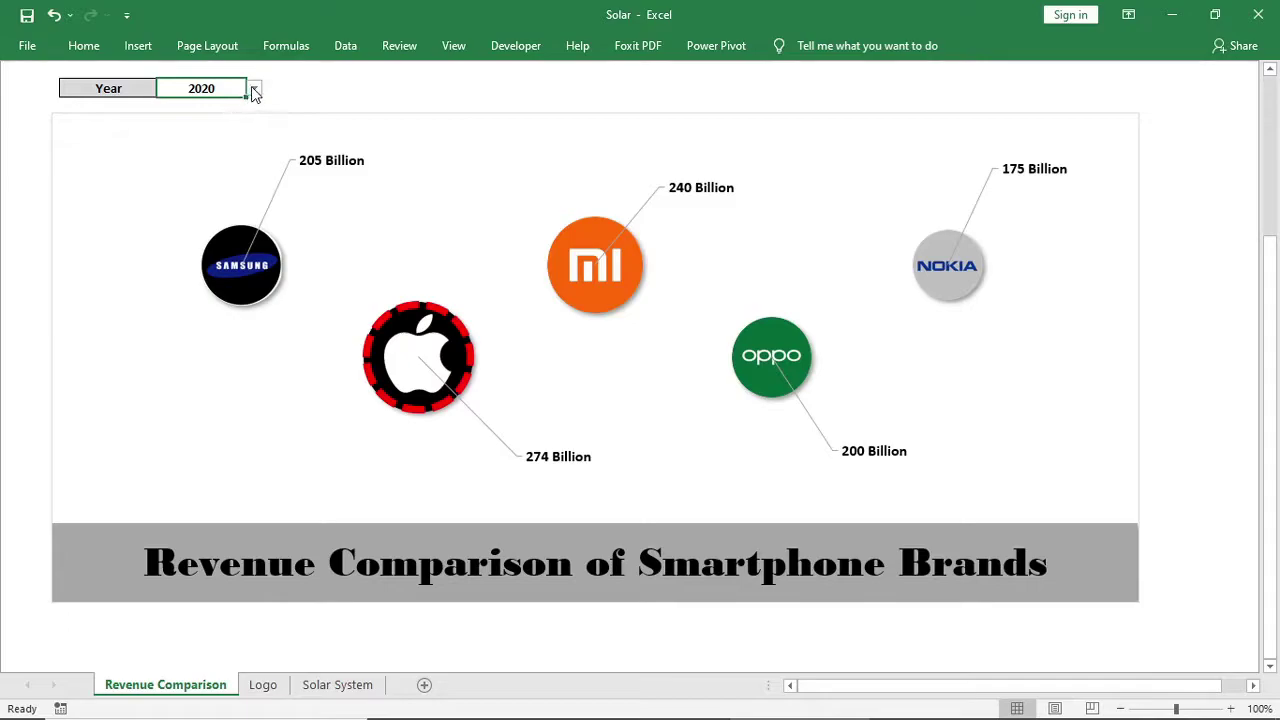
- Switch the chart's year selector through 2019, 2018, 2019, 2020 and 2021
left_click(254, 90)
left_click(228, 118)
left_click(254, 88)
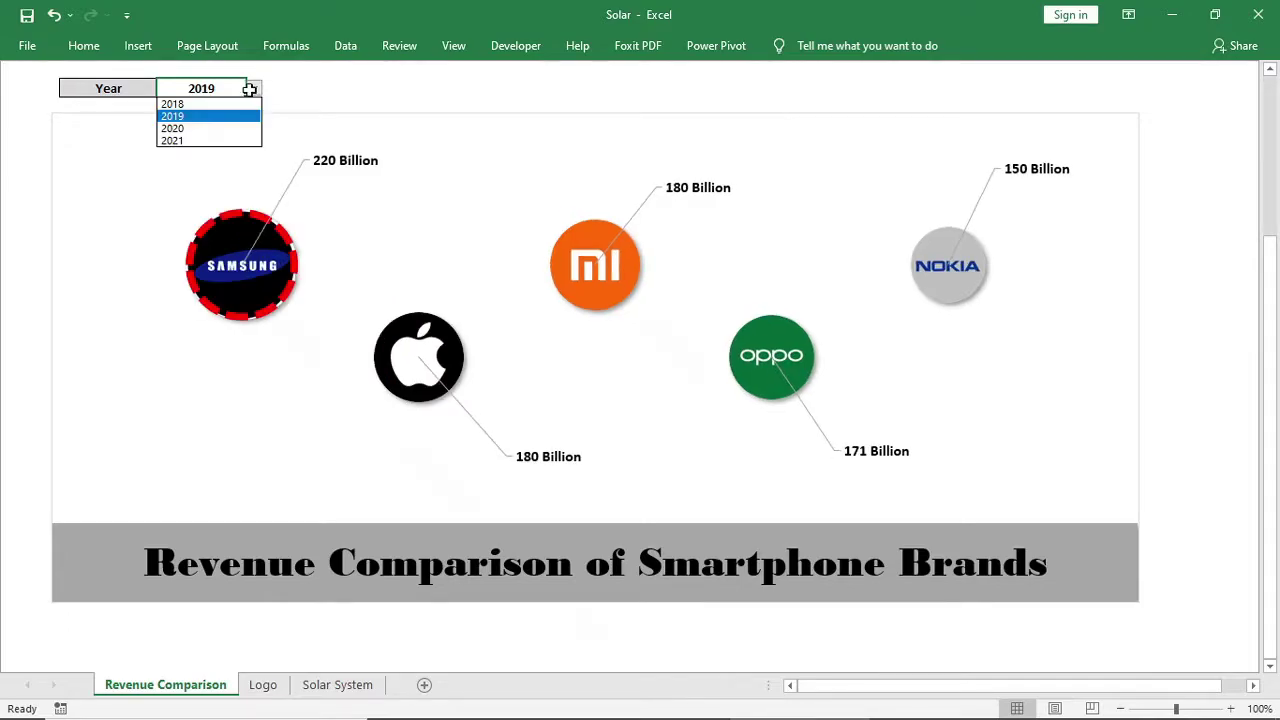
key("Escape")
left_click(254, 88)
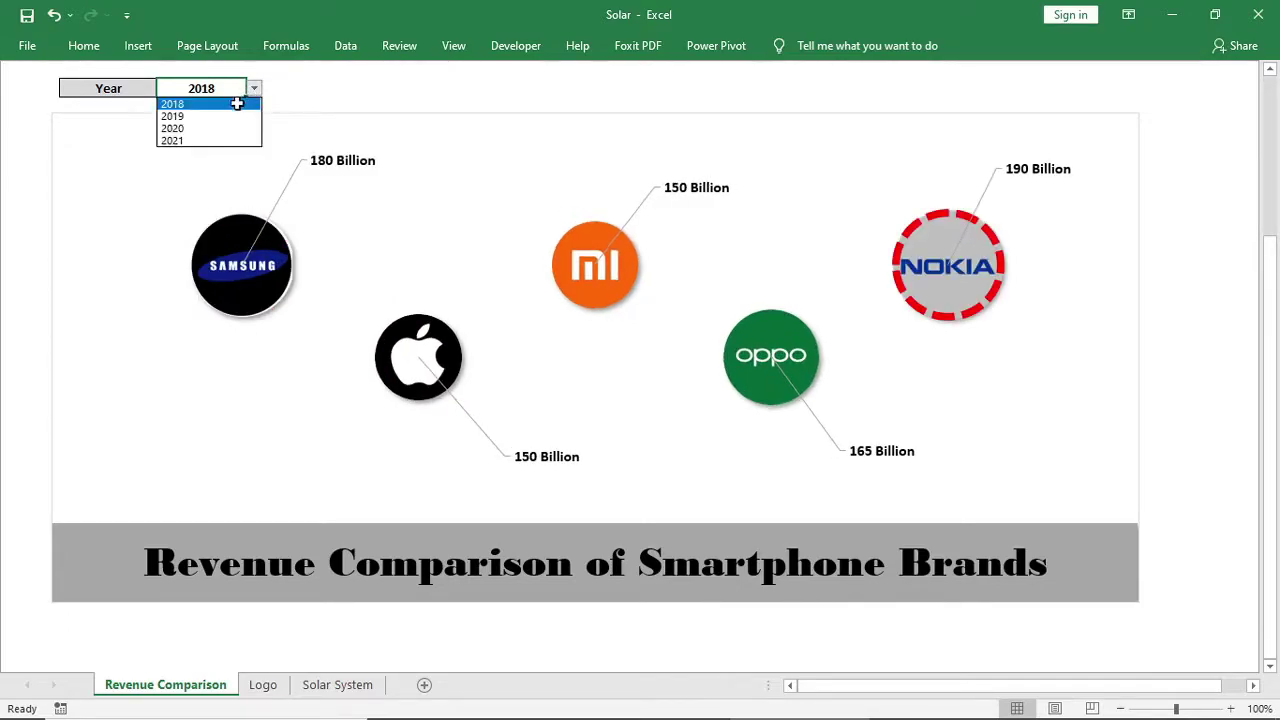
left_click(232, 116)
left_click(254, 88)
left_click(236, 118)
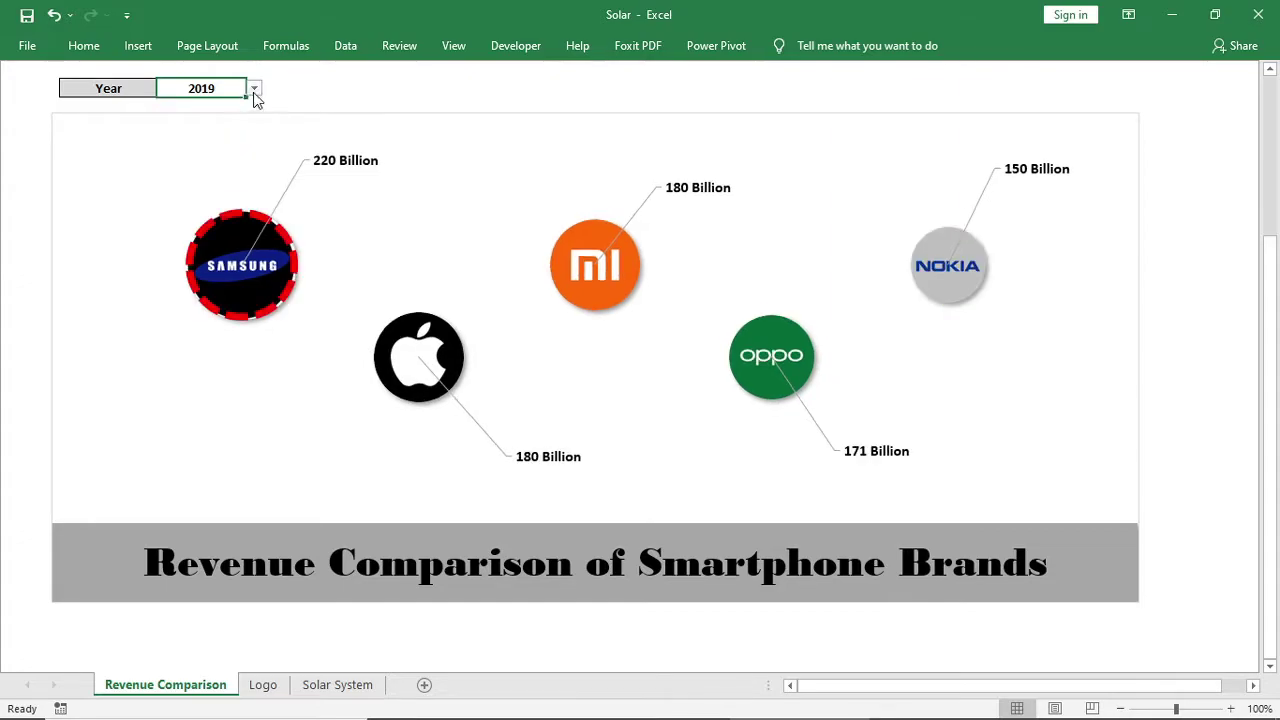
left_click(254, 88)
left_click(240, 122)
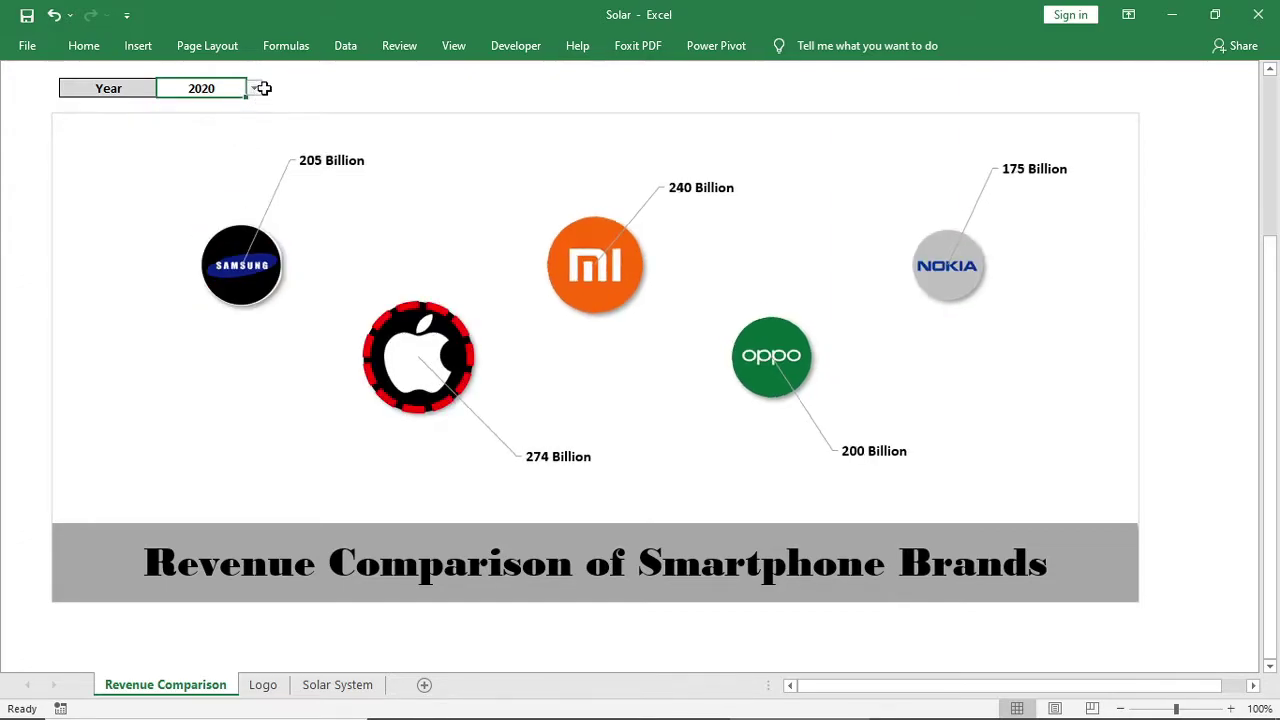
left_click(254, 88)
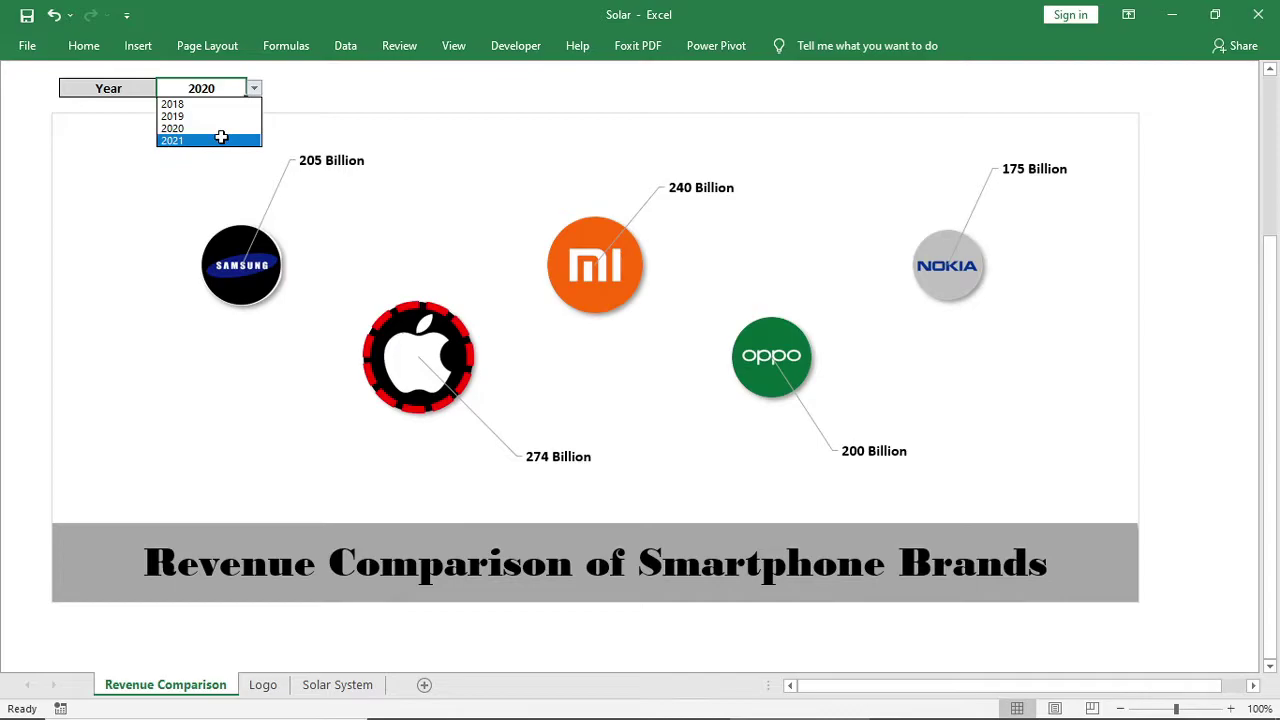
left_click(221, 137)
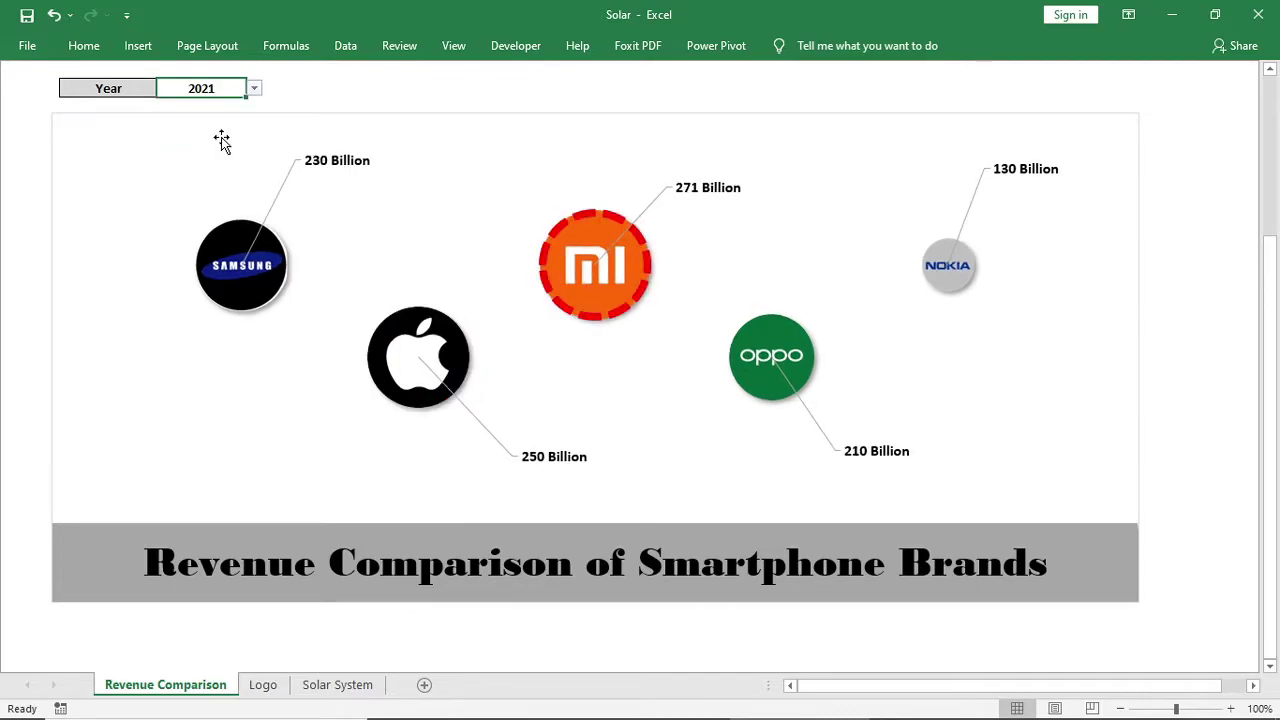
- Cycle the year selector again through 2020, 2019, 2018, 2019 and 2021, ending on 2020
left_click(254, 88)
left_click(209, 128)
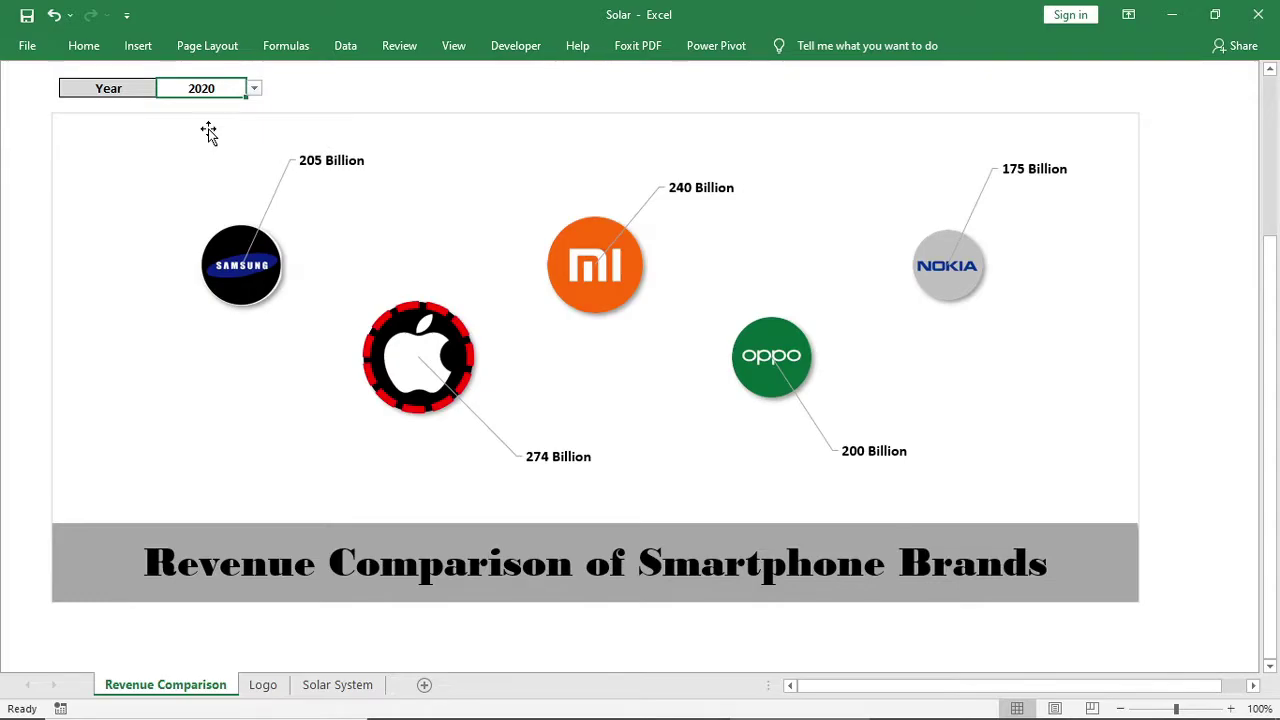
left_click(254, 88)
left_click(209, 117)
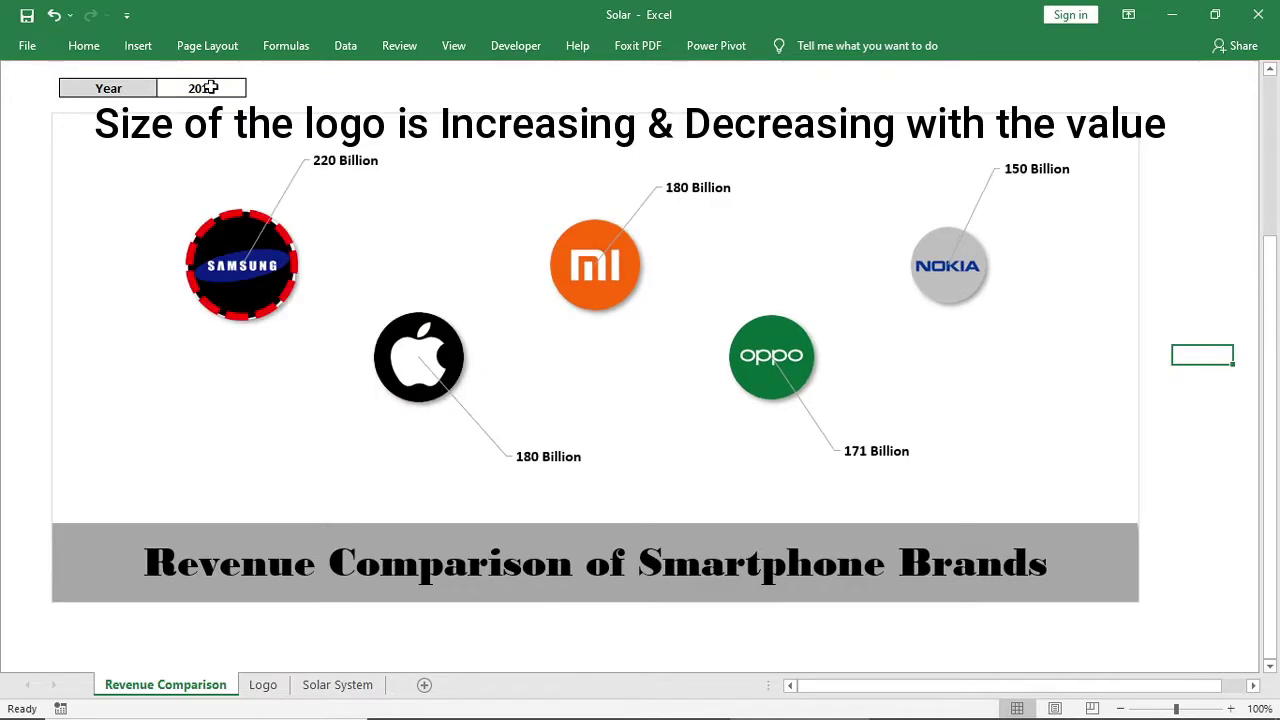
left_click(254, 88)
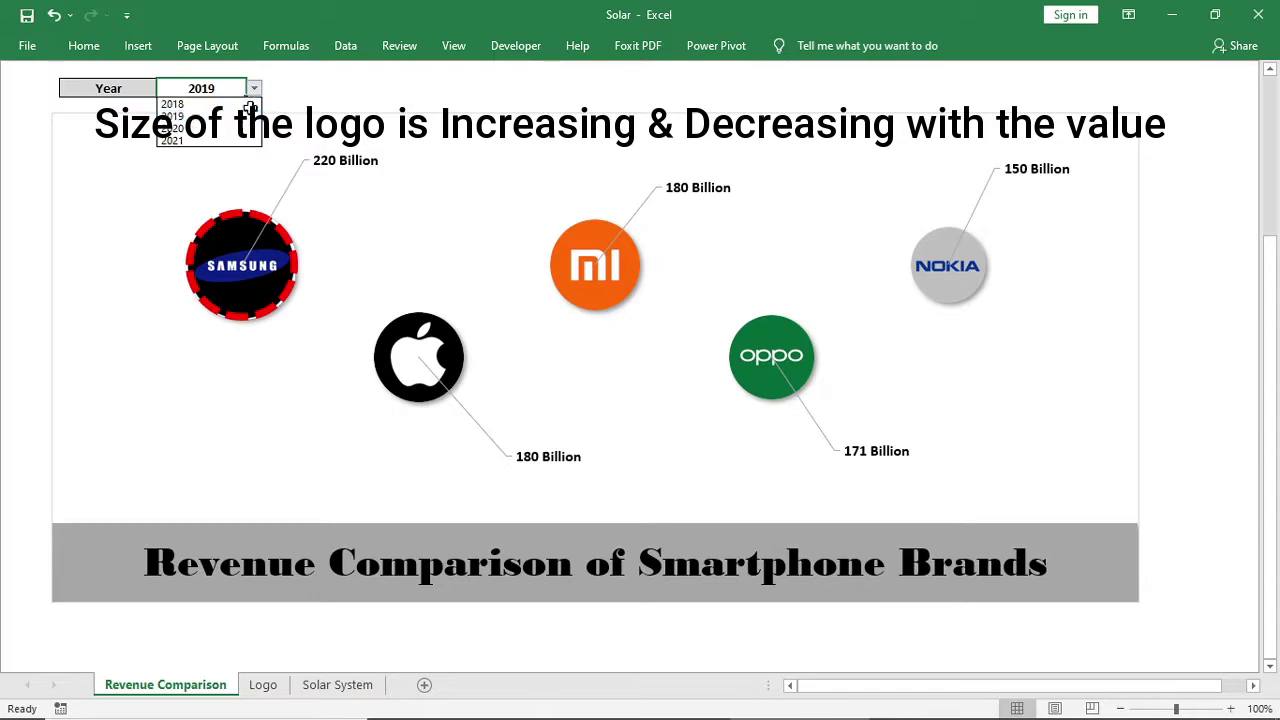
left_click(250, 106)
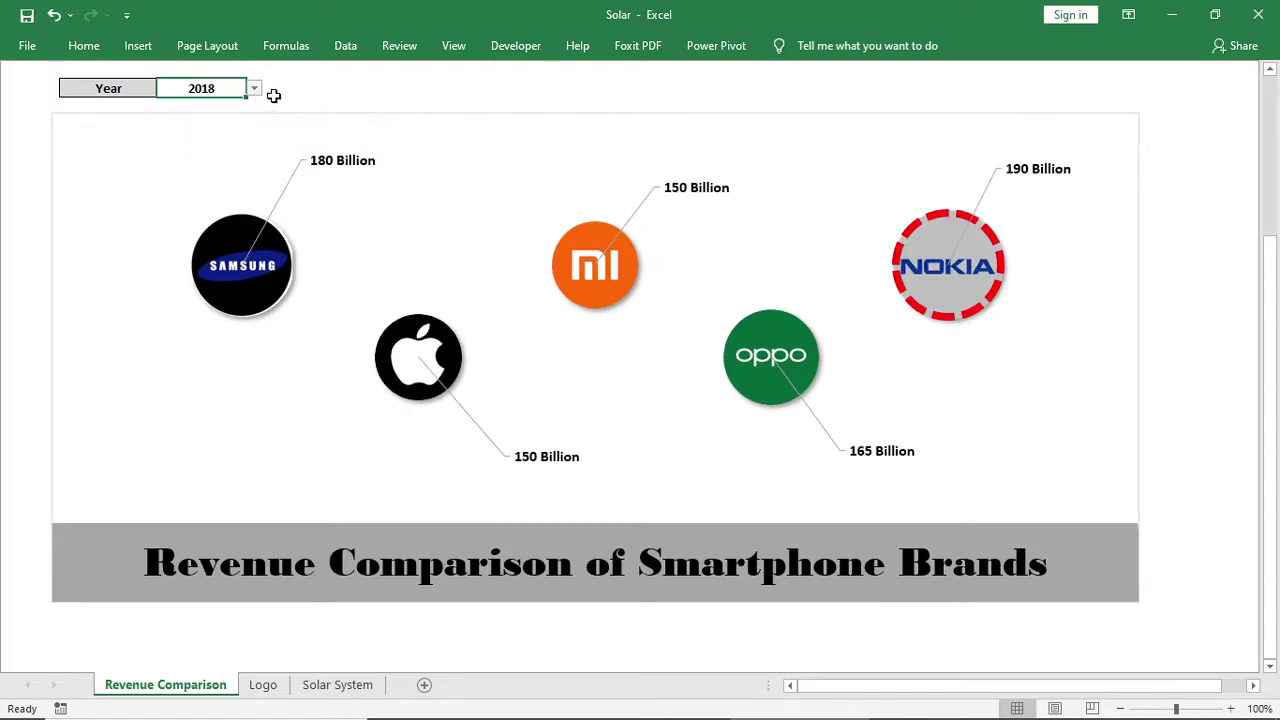
left_click(252, 89)
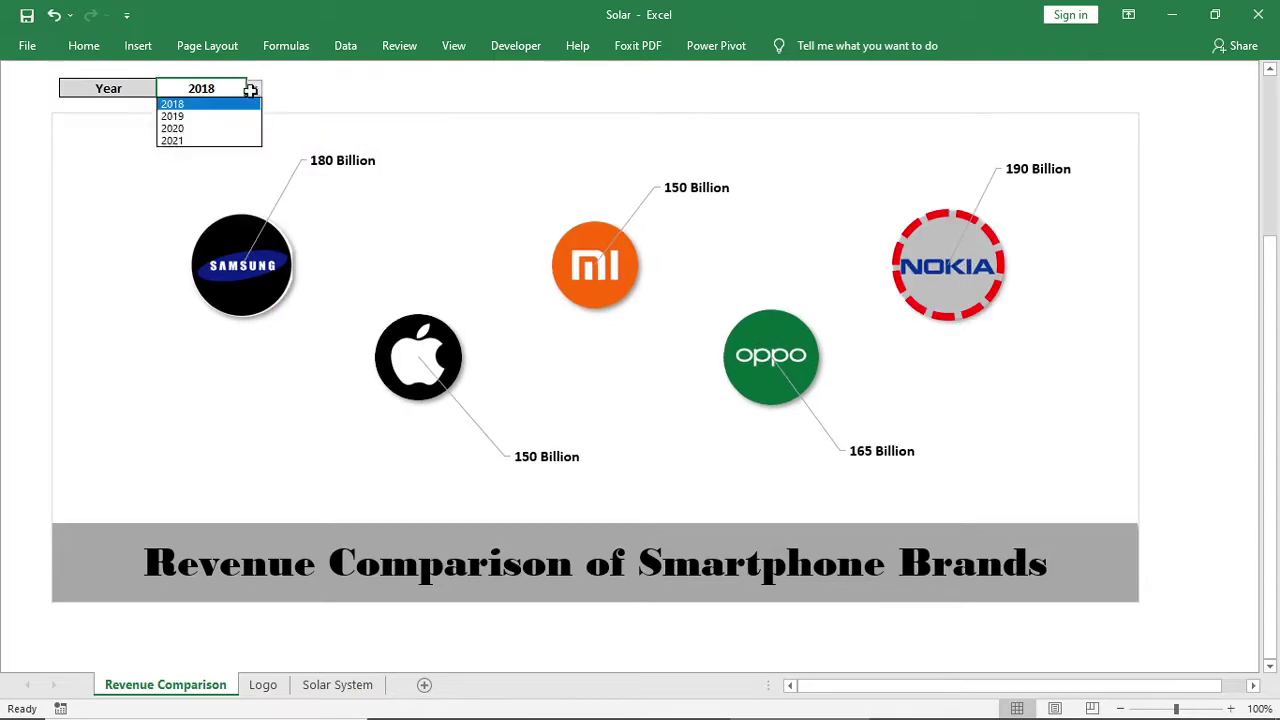
left_click(214, 116)
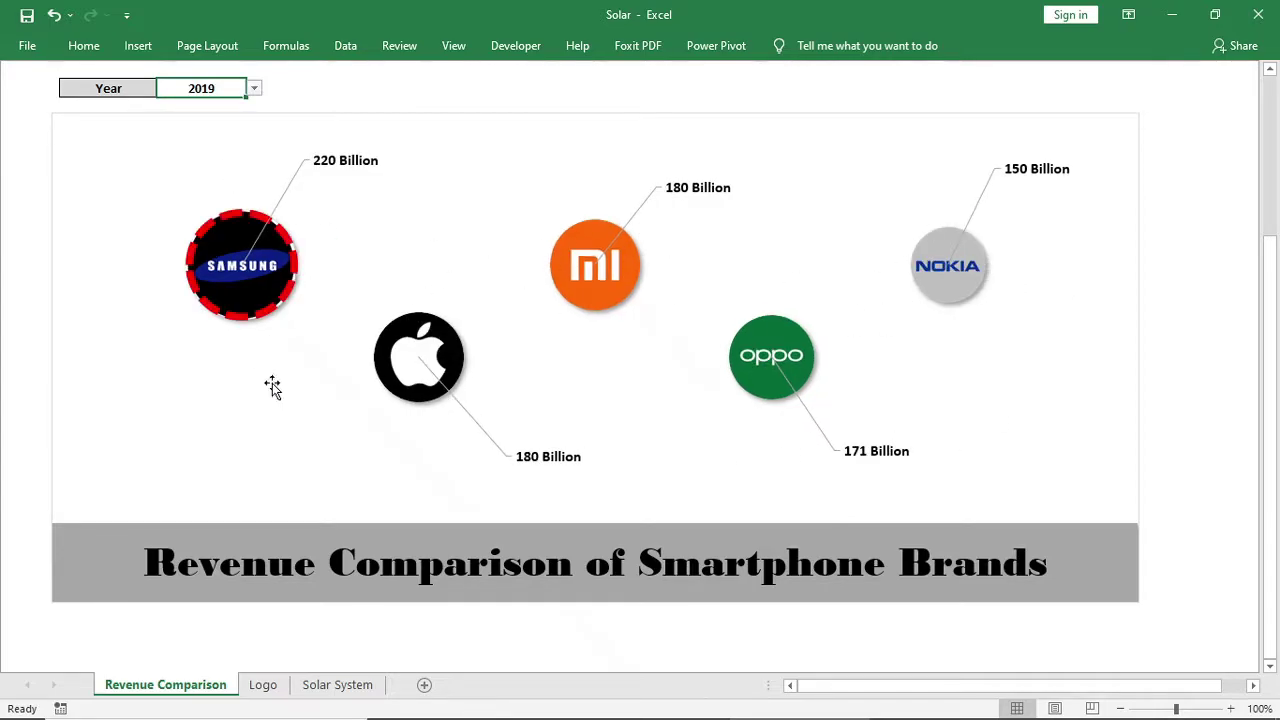
left_click(254, 88)
left_click(232, 125)
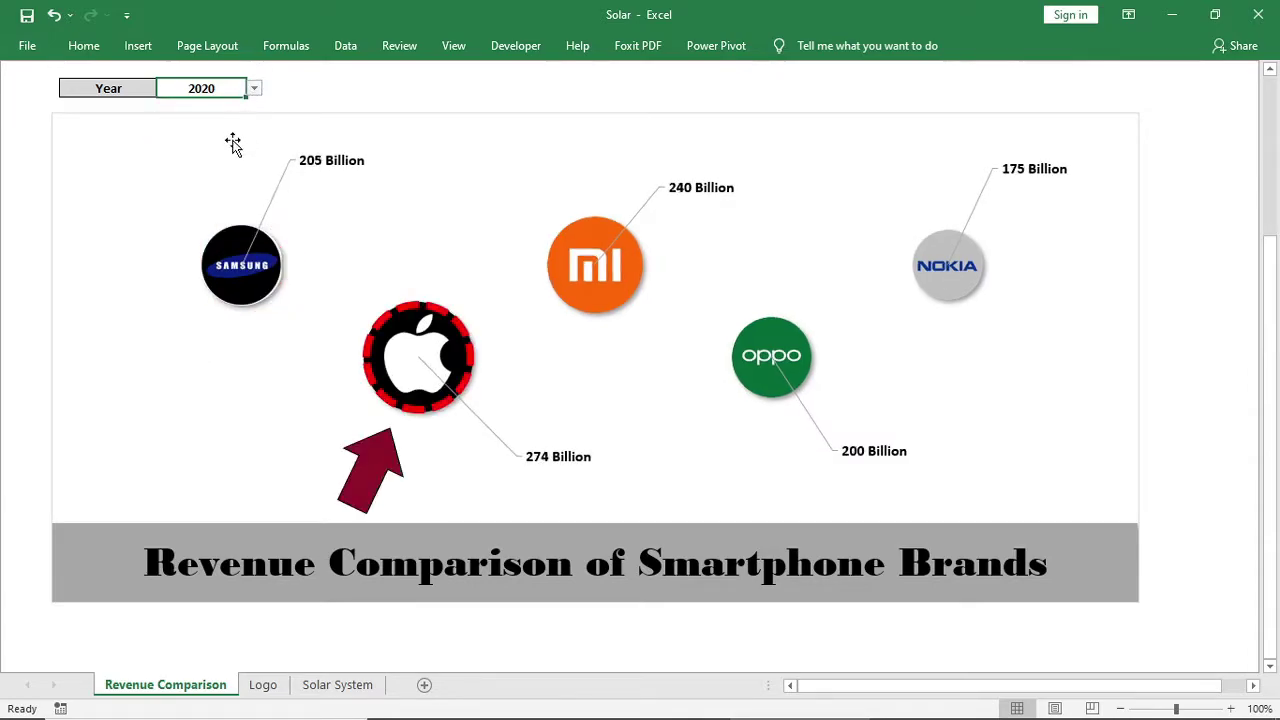
left_click(254, 88)
left_click(234, 141)
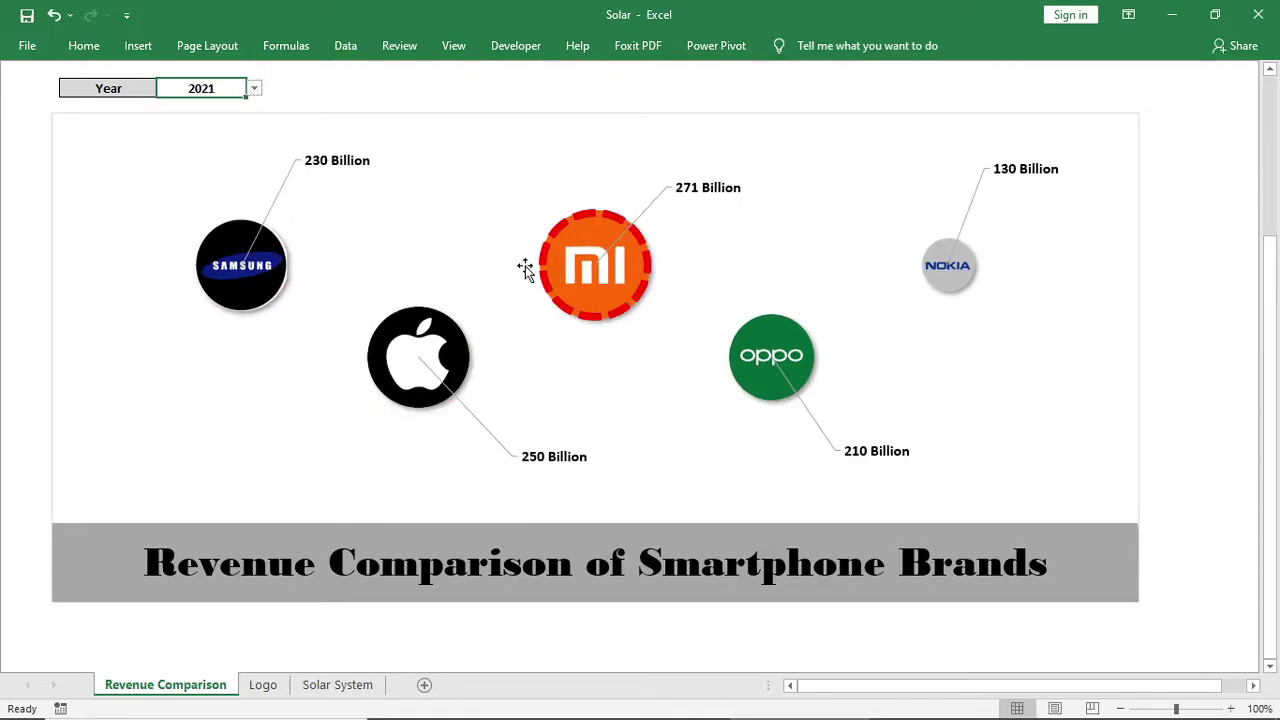
left_click(254, 88)
left_click(232, 125)
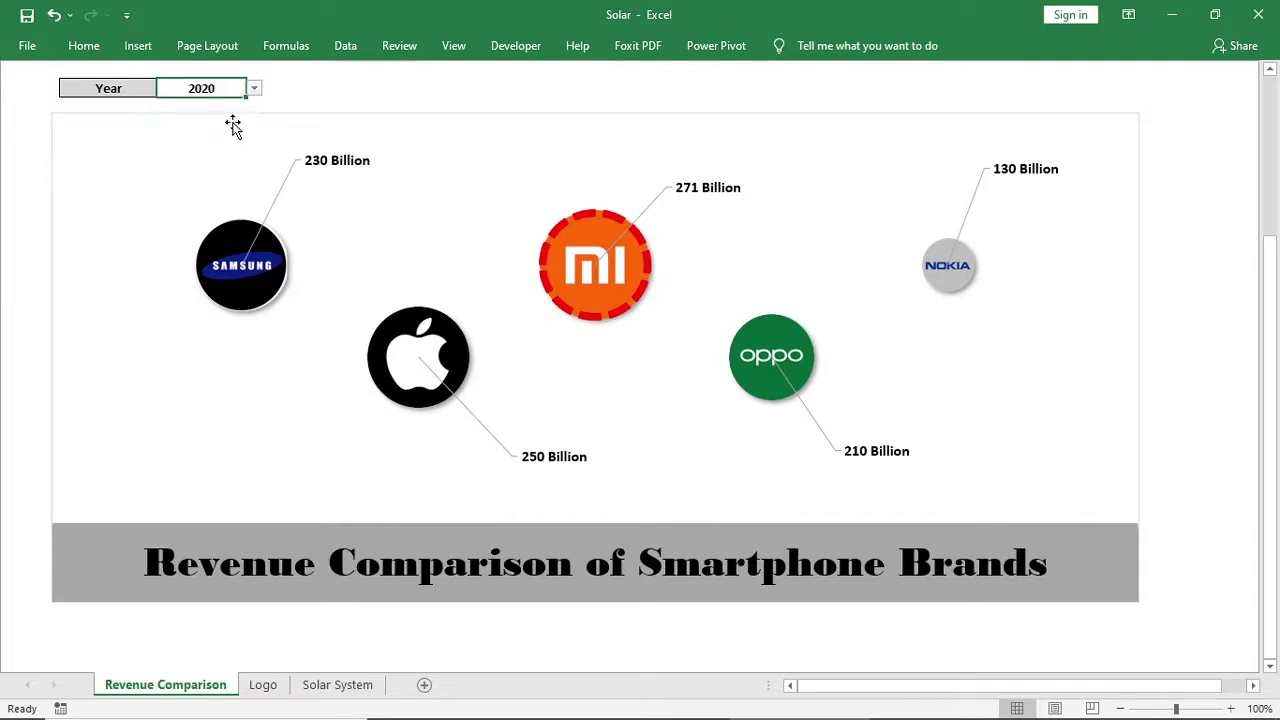
- Go to the Solar System sheet and scroll up to its top
scroll(90, 285, "up", 1)
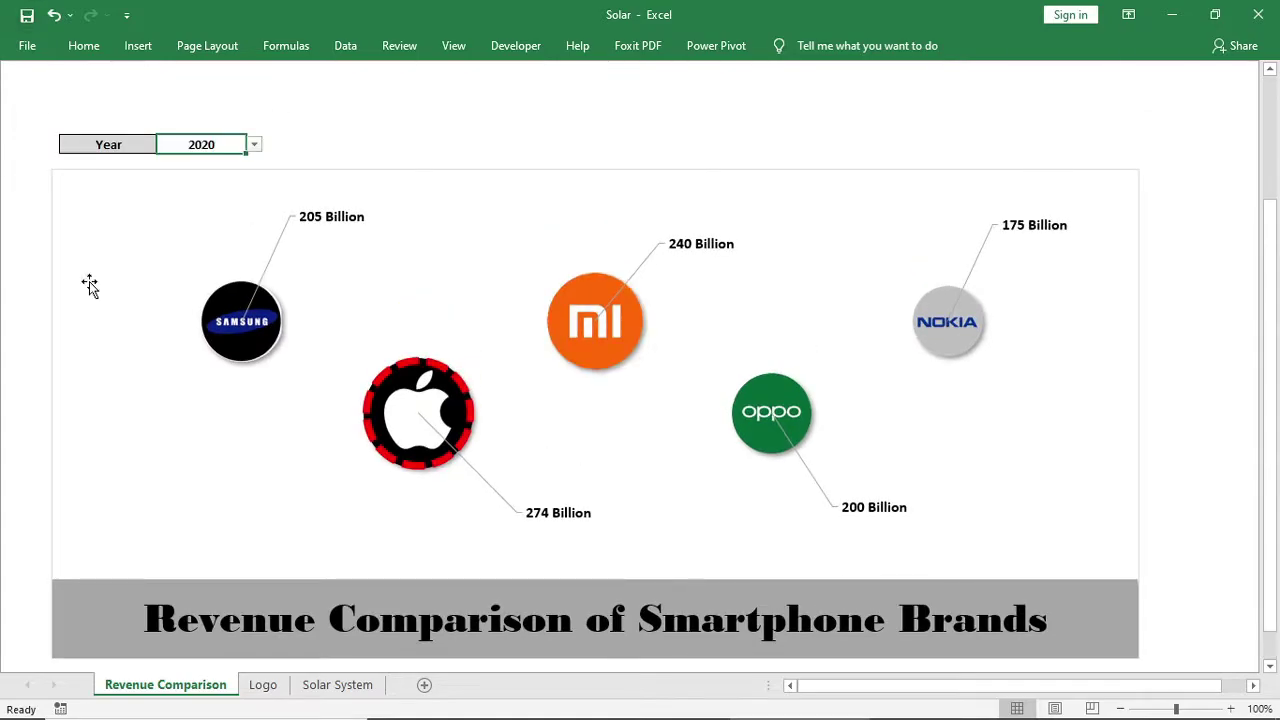
left_click(340, 688)
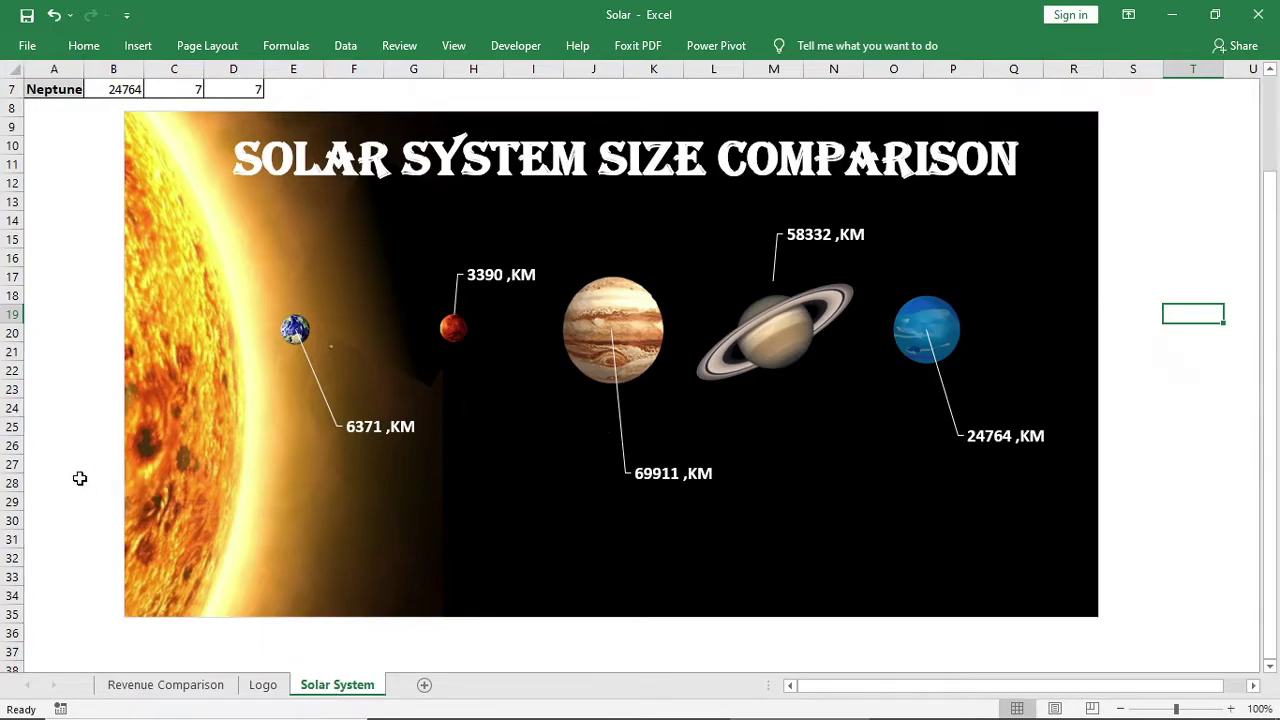
scroll(77, 477, "up", 2)
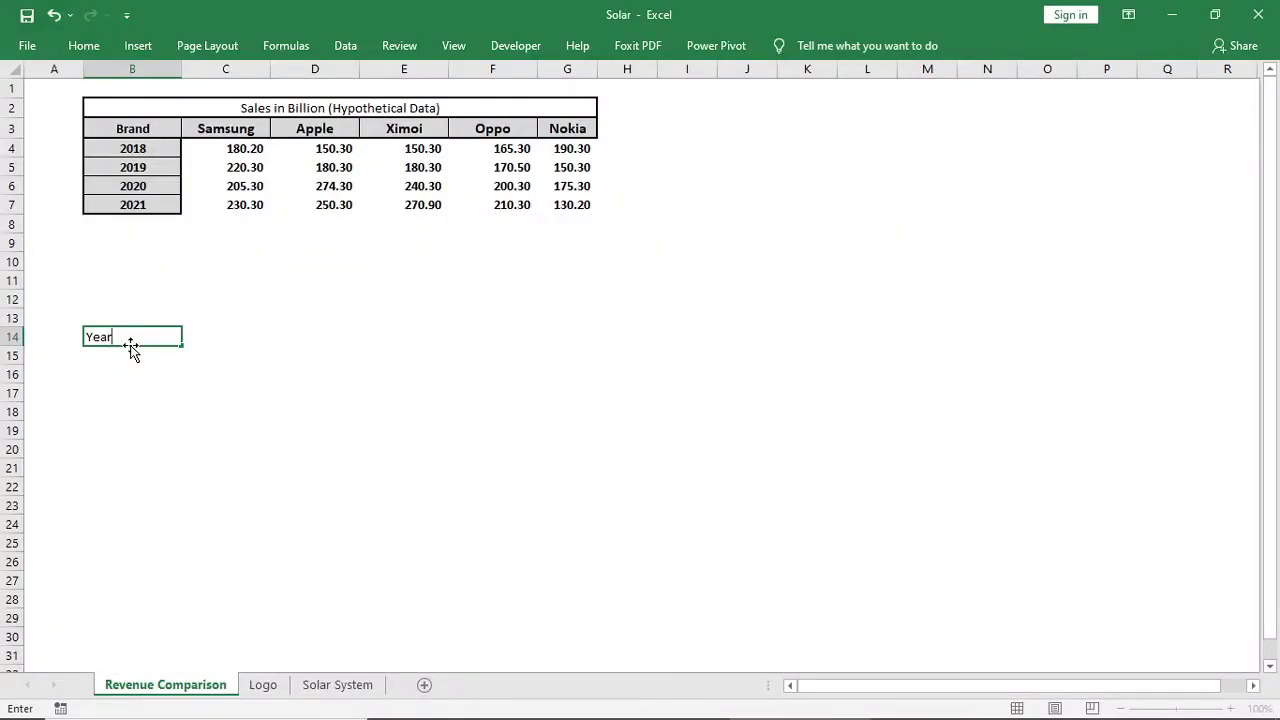
- Label B14 'Year' and give C14 a list validation from $B$4:$B$7, choosing 2019
key("Tab")
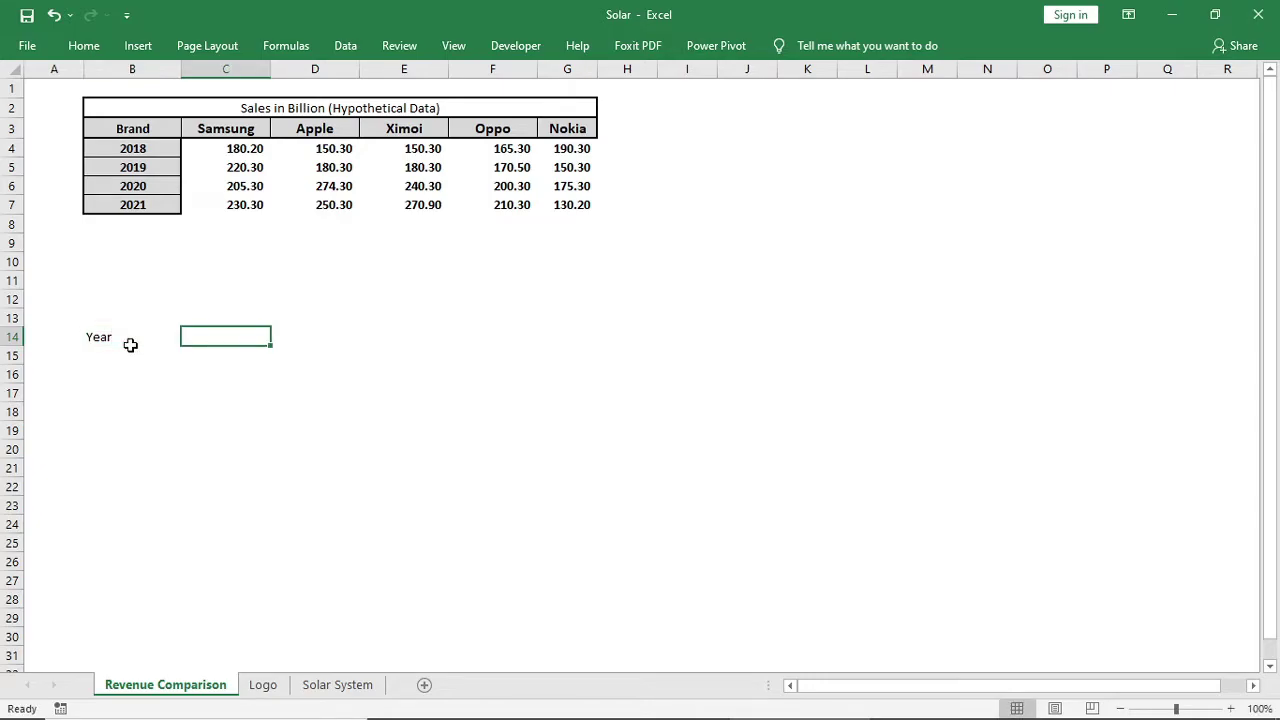
left_click(348, 52)
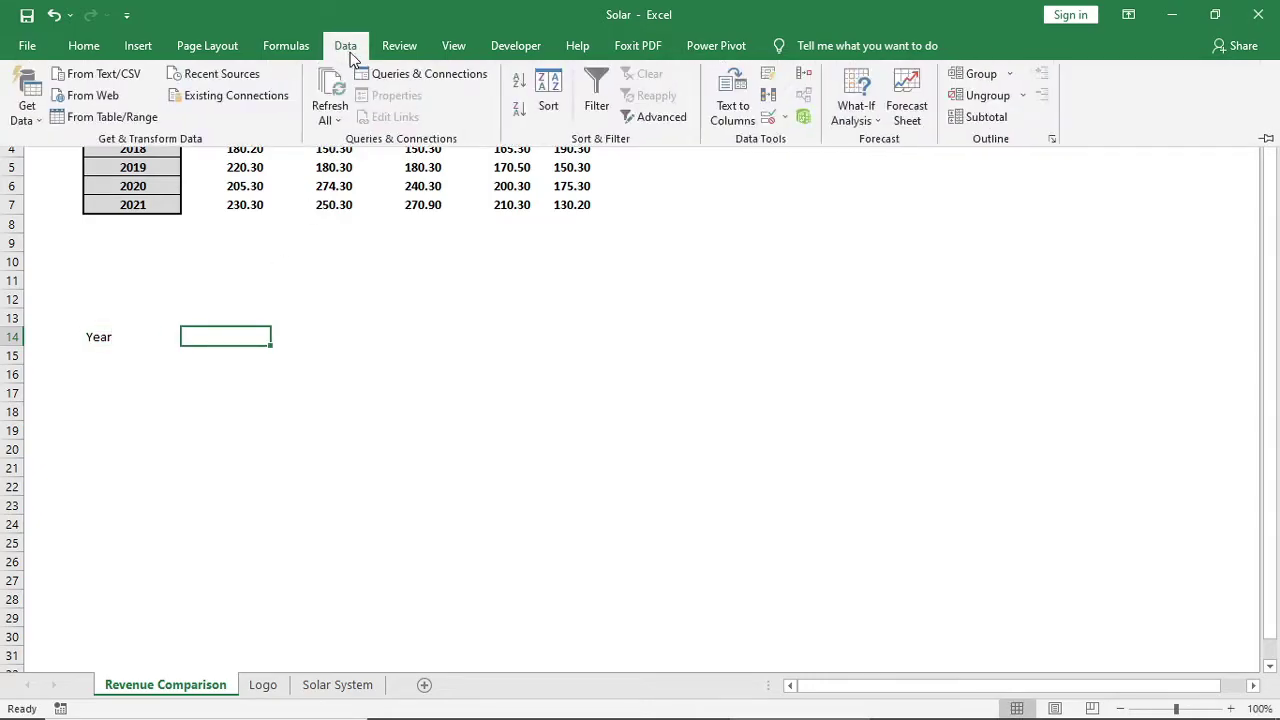
left_click(762, 119)
left_click(628, 317)
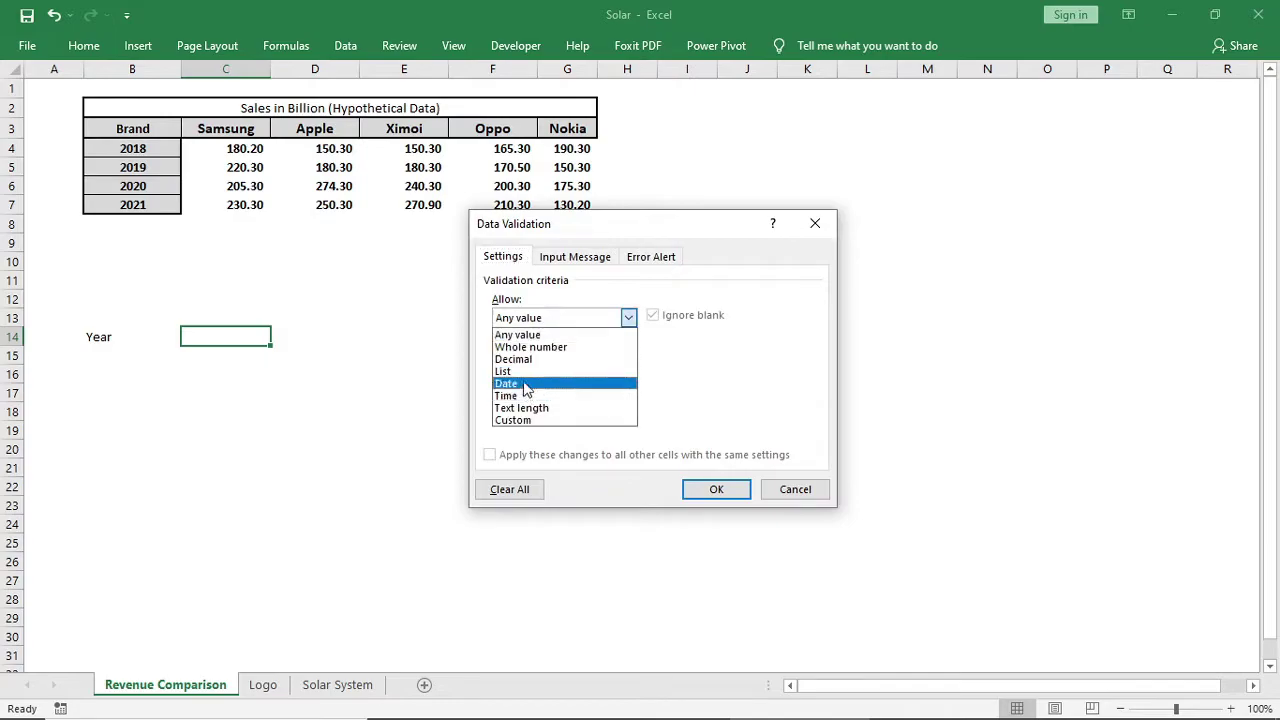
left_click(515, 377)
left_click(736, 395)
left_click_drag(132, 148, 133, 205)
left_click(826, 246)
left_click(716, 489)
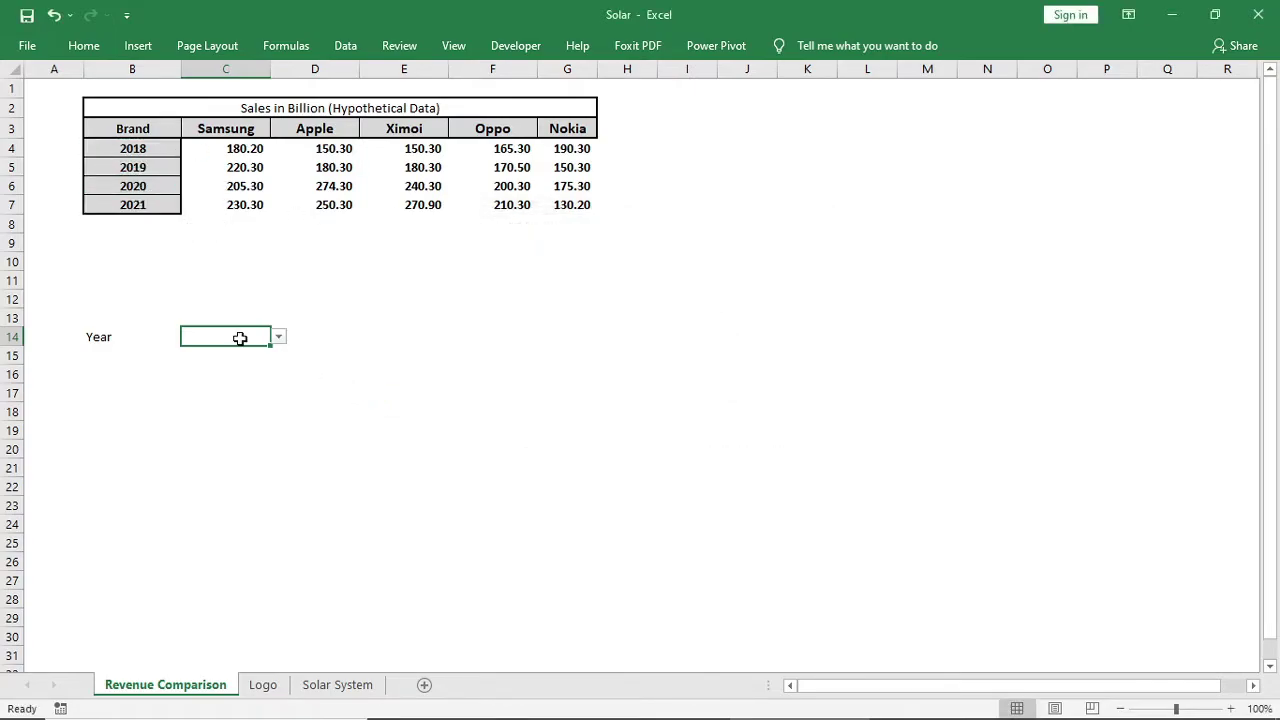
left_click(278, 337)
left_click(243, 366)
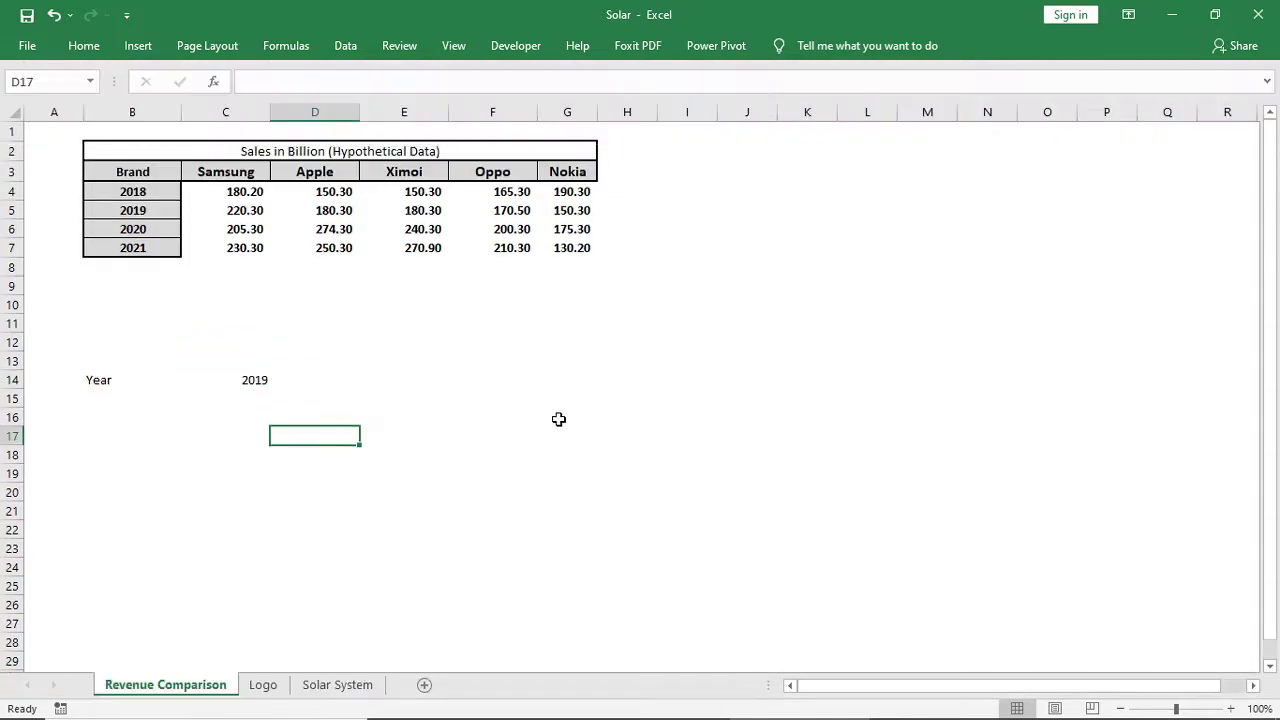
- Enter the helper table headers Title, Revenue, X, Y and the top-revenue header in B16:F16
left_click(97, 432)
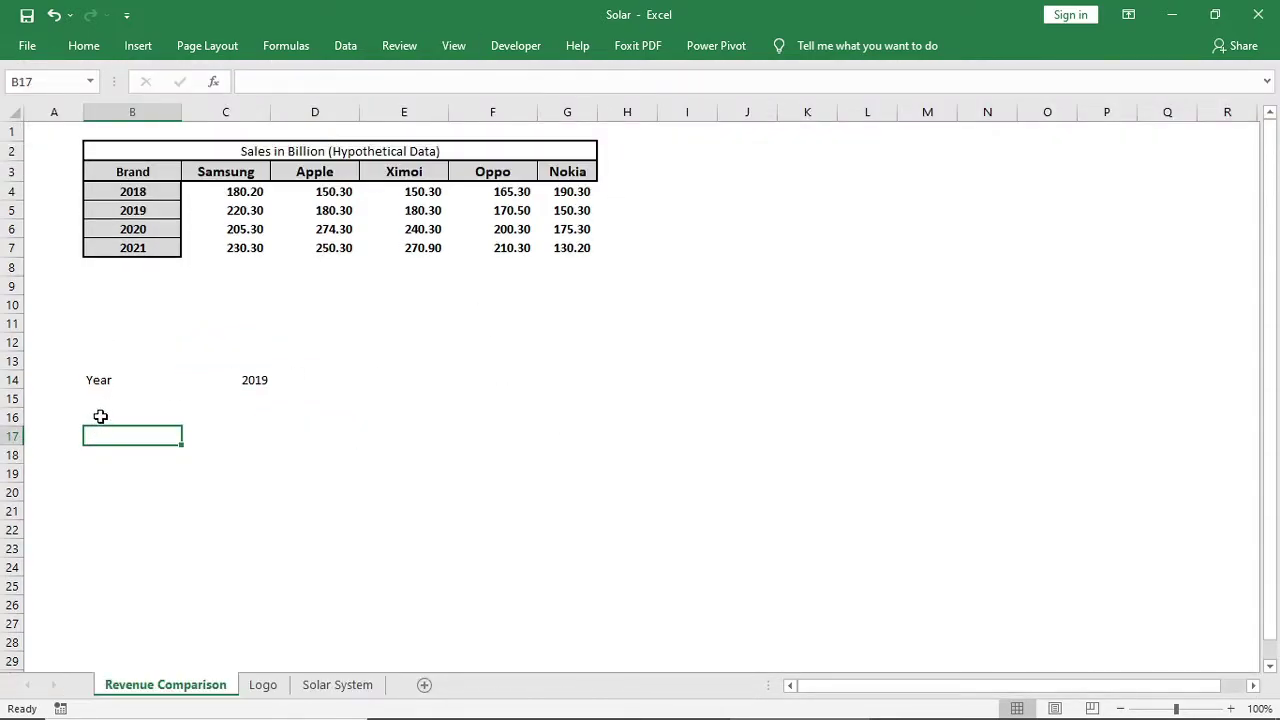
left_click(100, 416)
type("Title")
key("Tab")
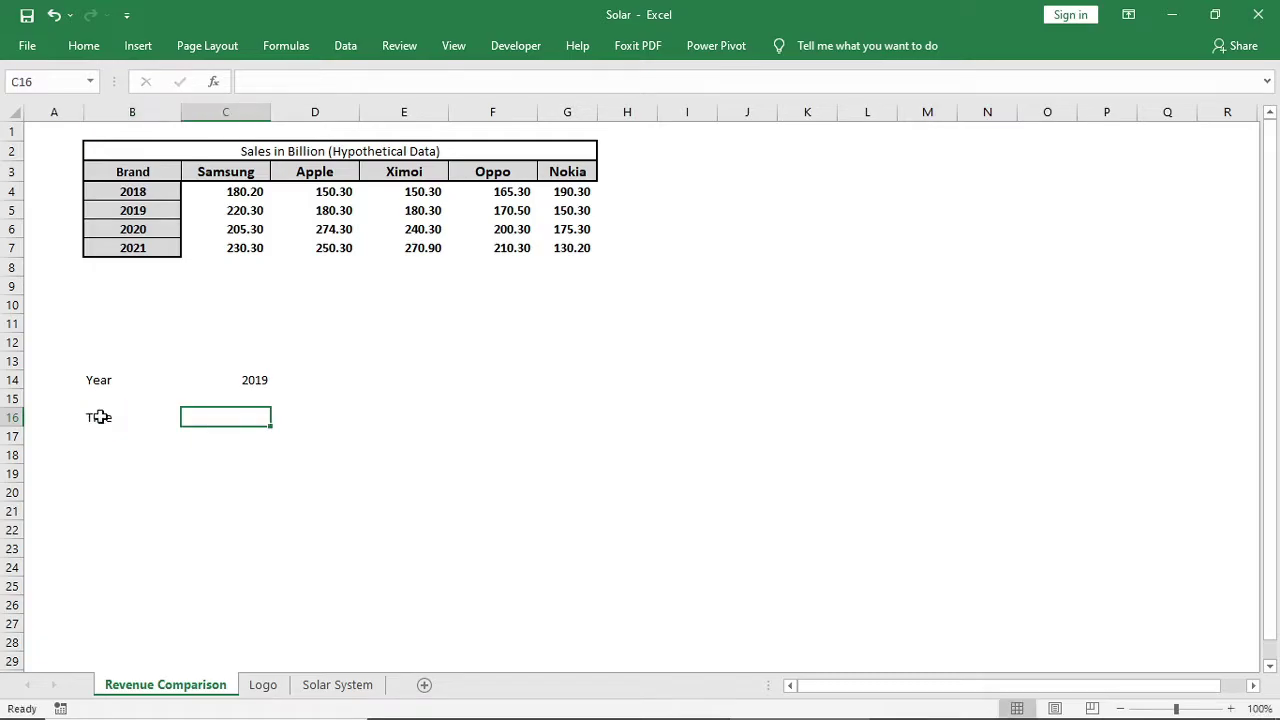
type("Revenue")
key("Tab")
type("X")
key("Tab")
type("Y")
key("Tab")
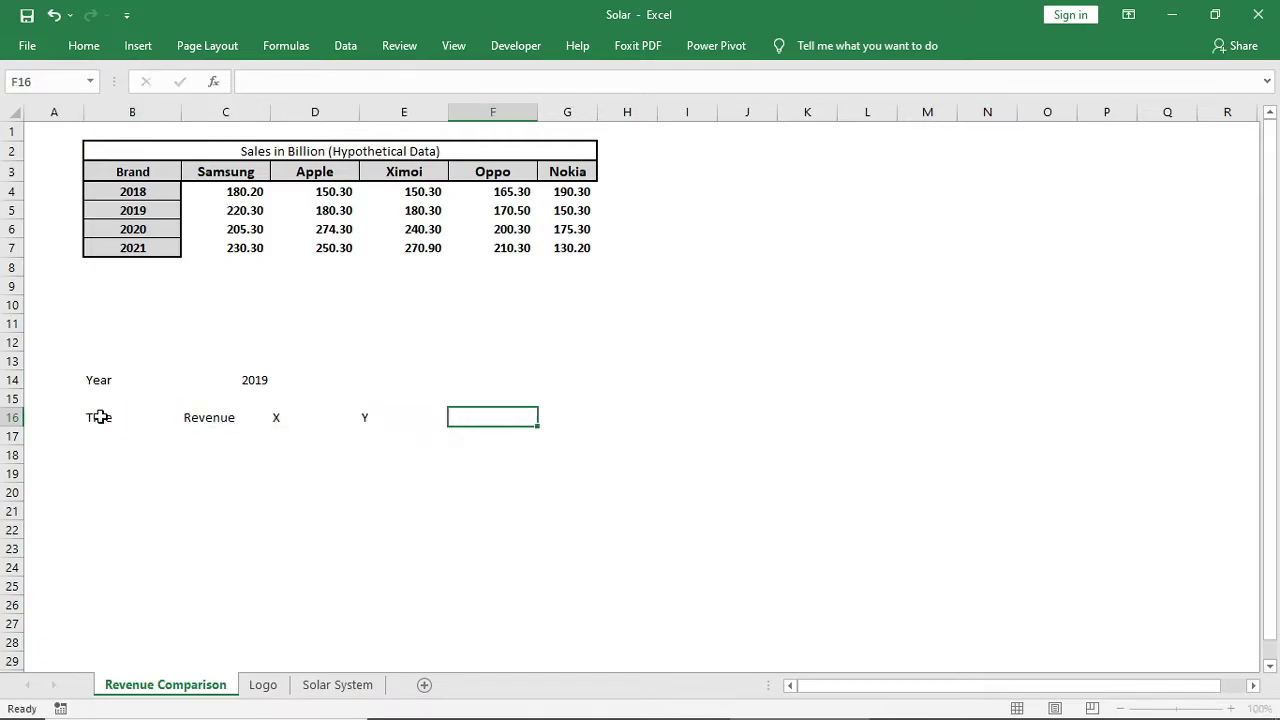
type("Best")
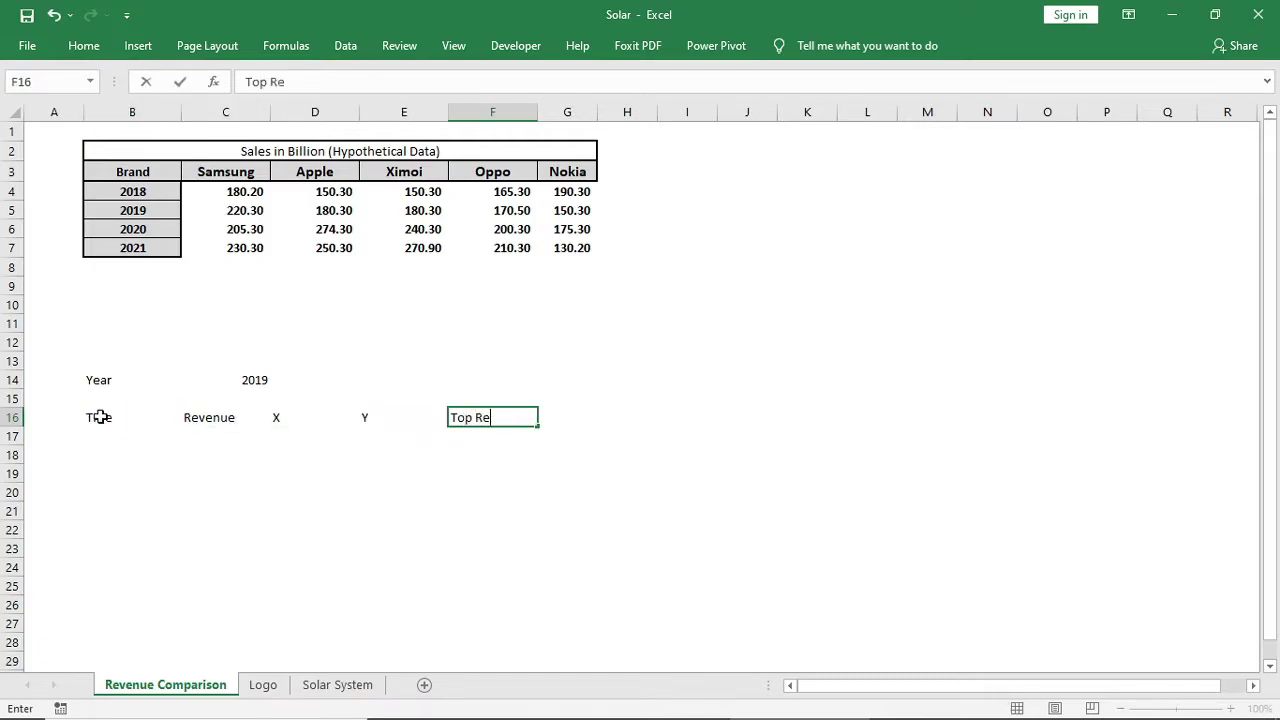
key("Return")
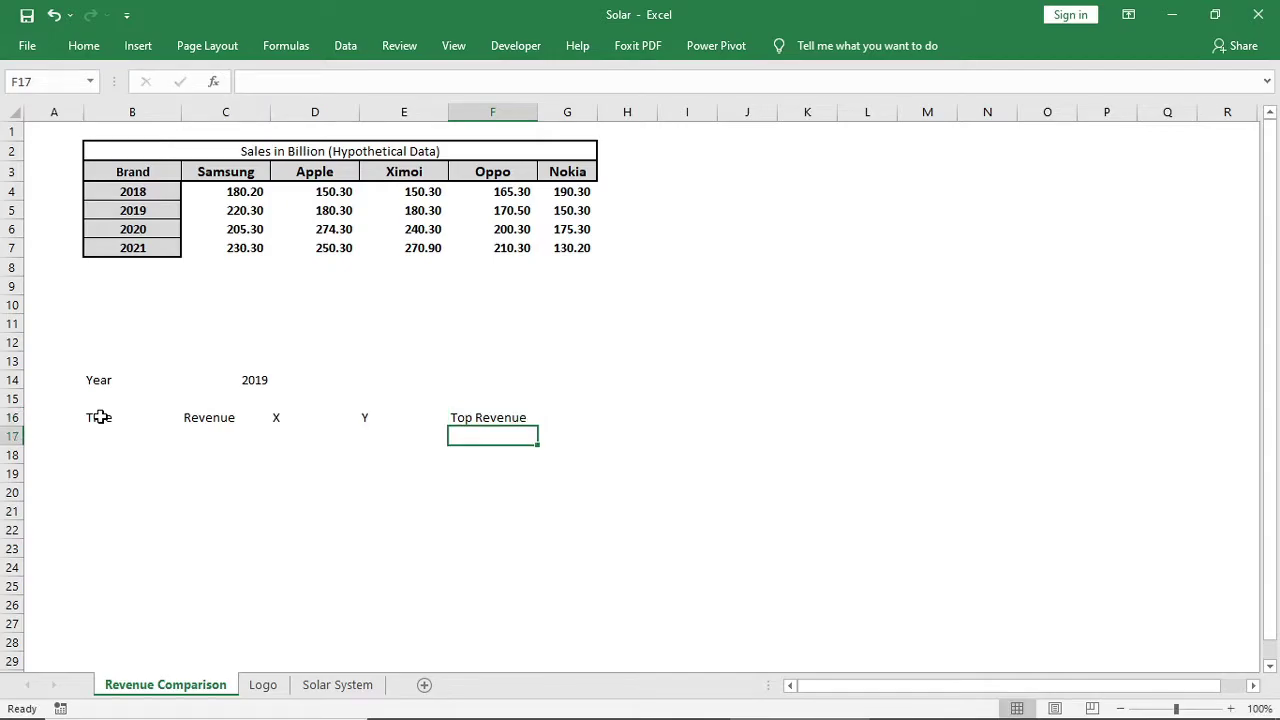
- Give the header row B16:F16 all borders and centre it horizontally and vertically
left_click_drag(100, 417, 492, 417)
left_click(83, 45)
left_click(207, 110)
left_click(240, 271)
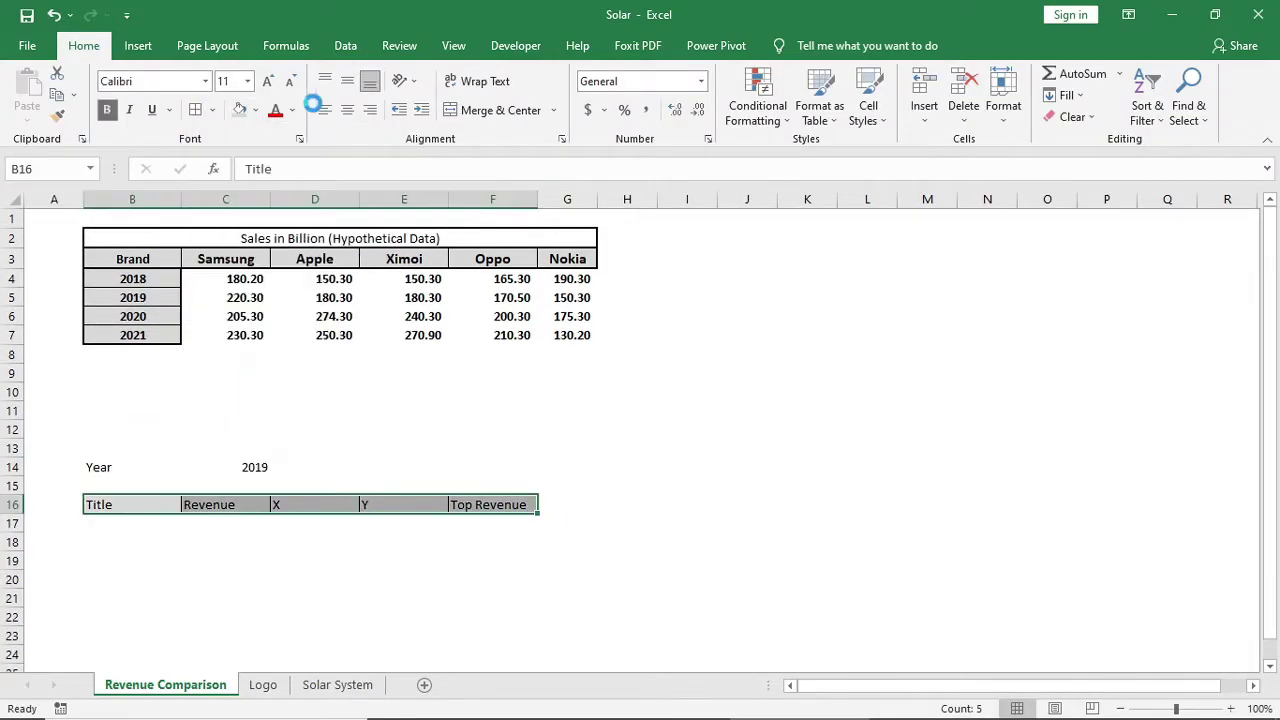
left_click(347, 110)
left_click(347, 81)
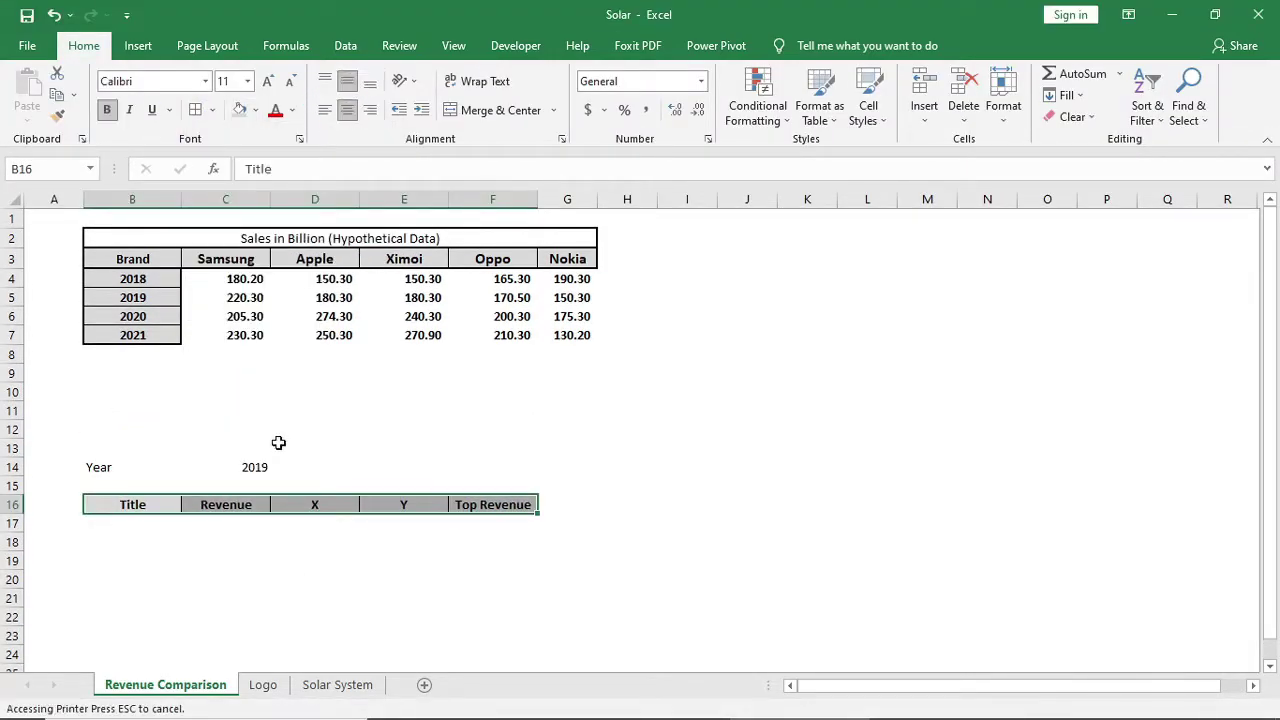
- Copy the brand names Samsung through Nokia and paste them transposed into B17:B21
left_click(127, 522)
left_click_drag(222, 259, 555, 257)
key("ctrl+c")
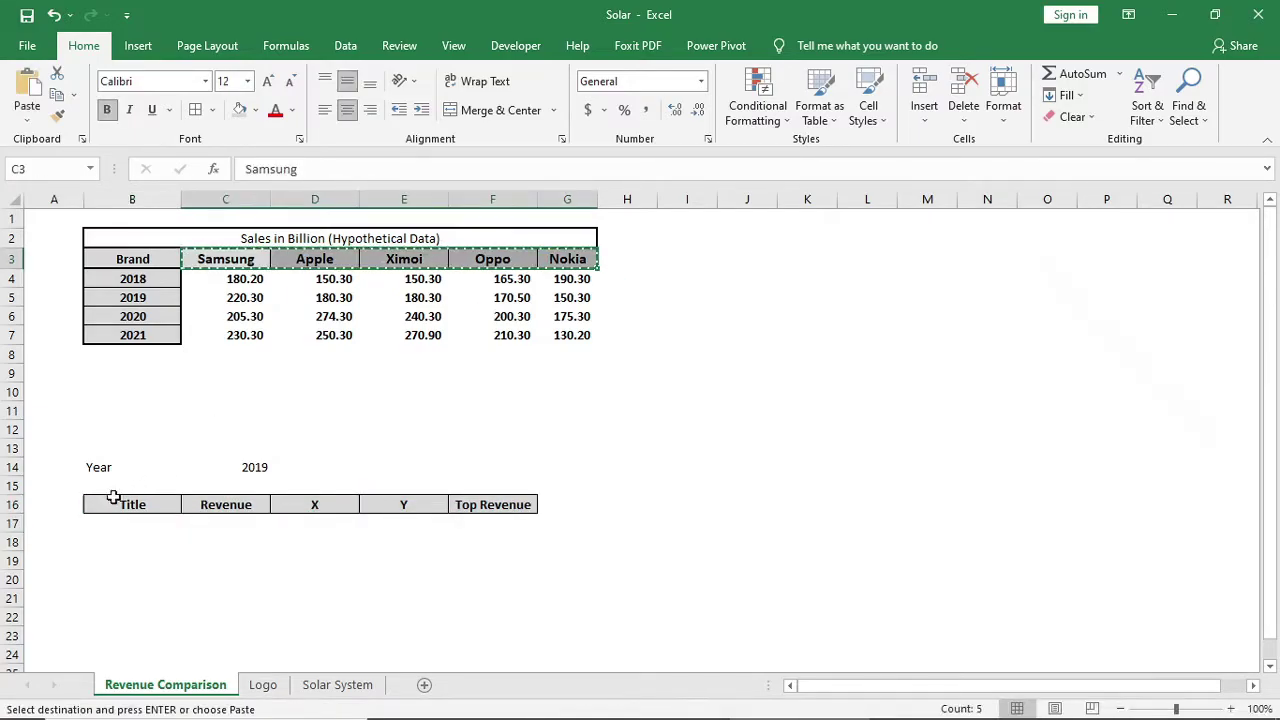
right_click(126, 520)
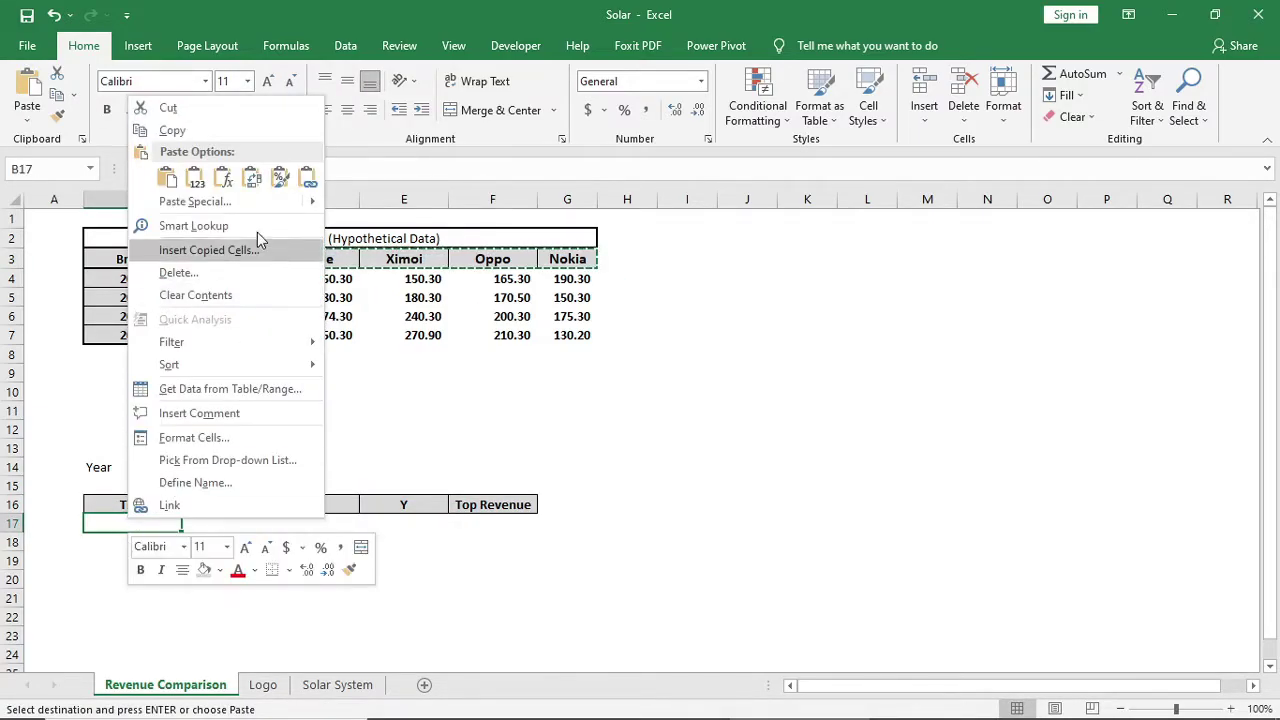
left_click(251, 177)
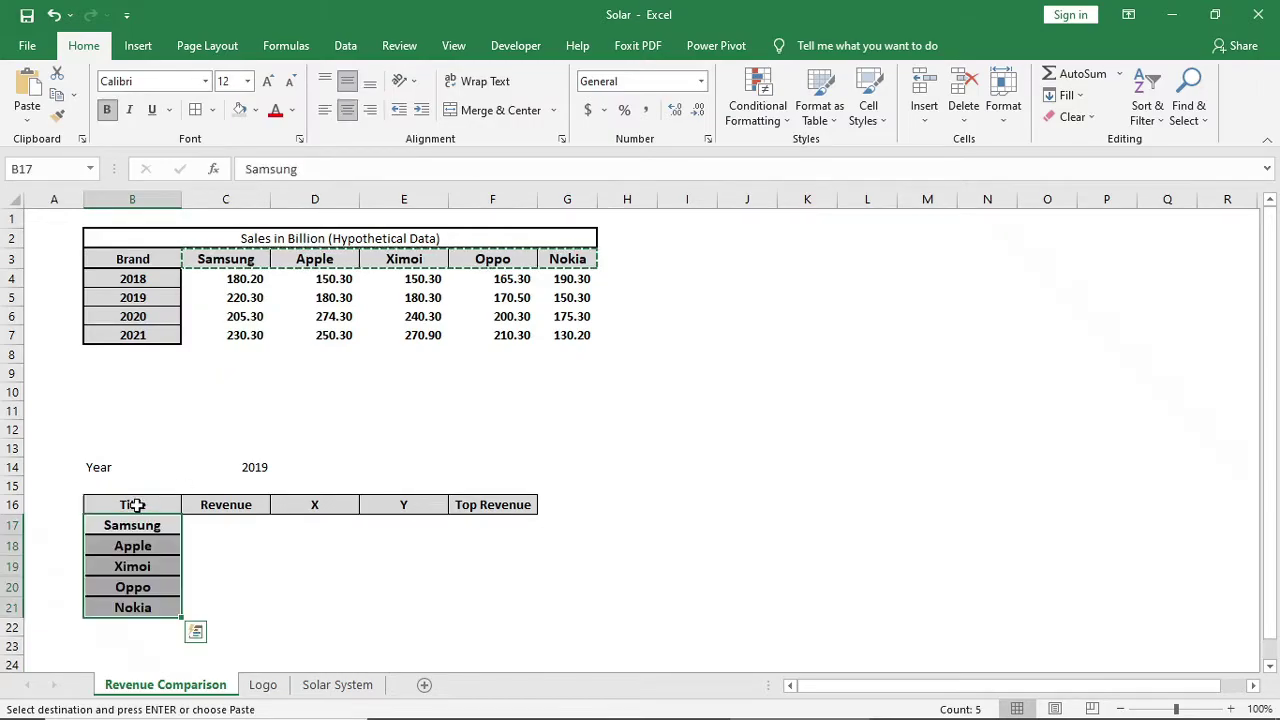
key("Escape")
- Give the empty cells C17:F21 all borders
left_click(689, 579)
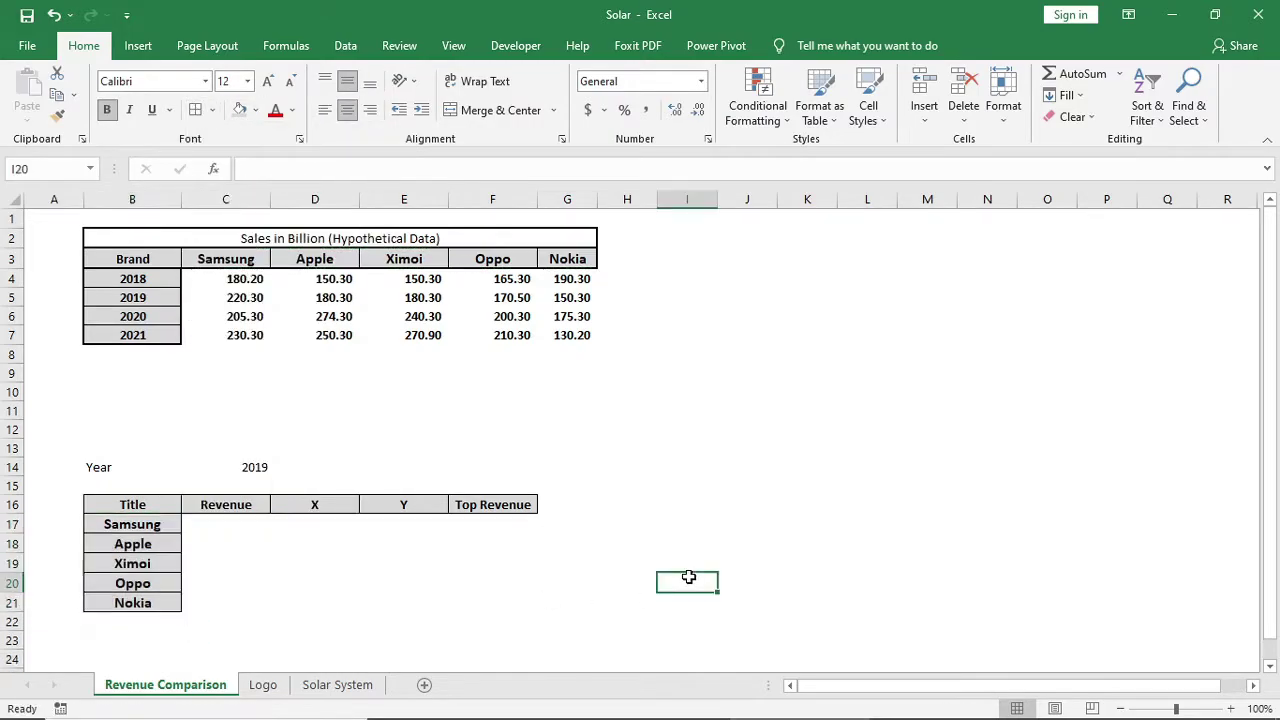
left_click_drag(245, 557, 490, 600)
left_click(196, 110)
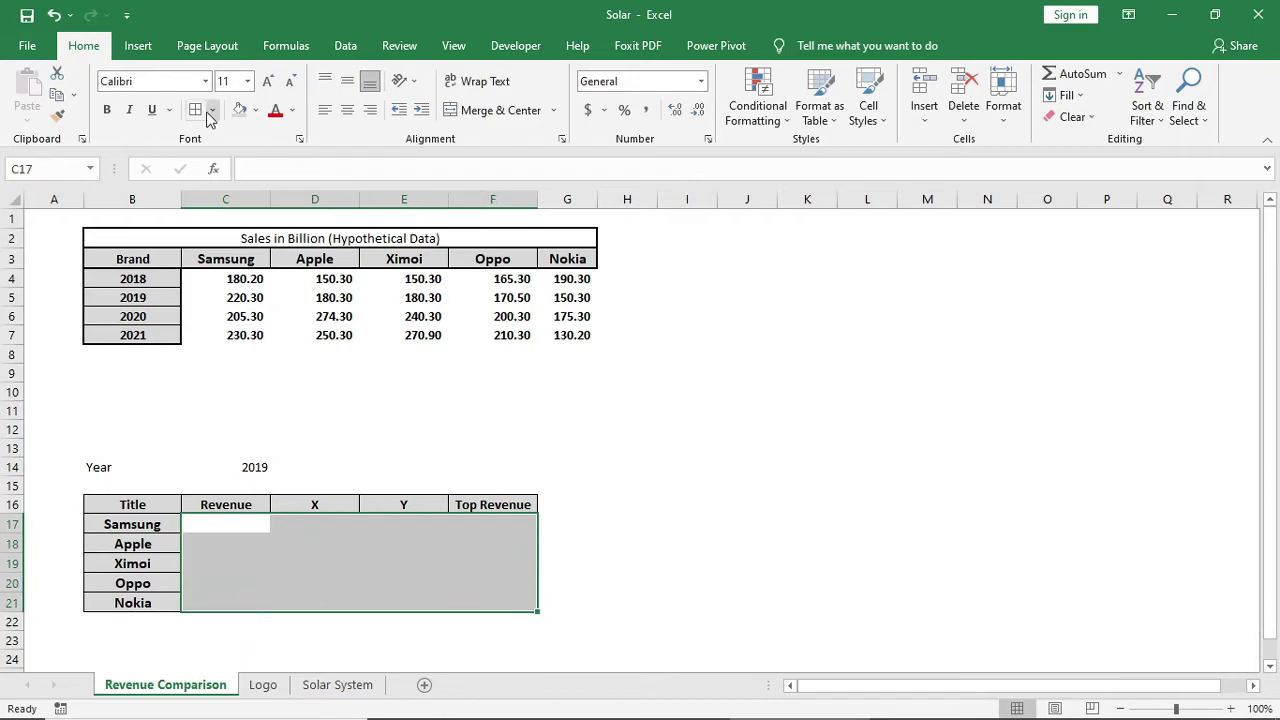
left_click(132, 467)
- Select the Year cells B14:C14, then begin an INDEX formula in C17
left_click(225, 467)
left_click_drag(132, 467, 206, 463)
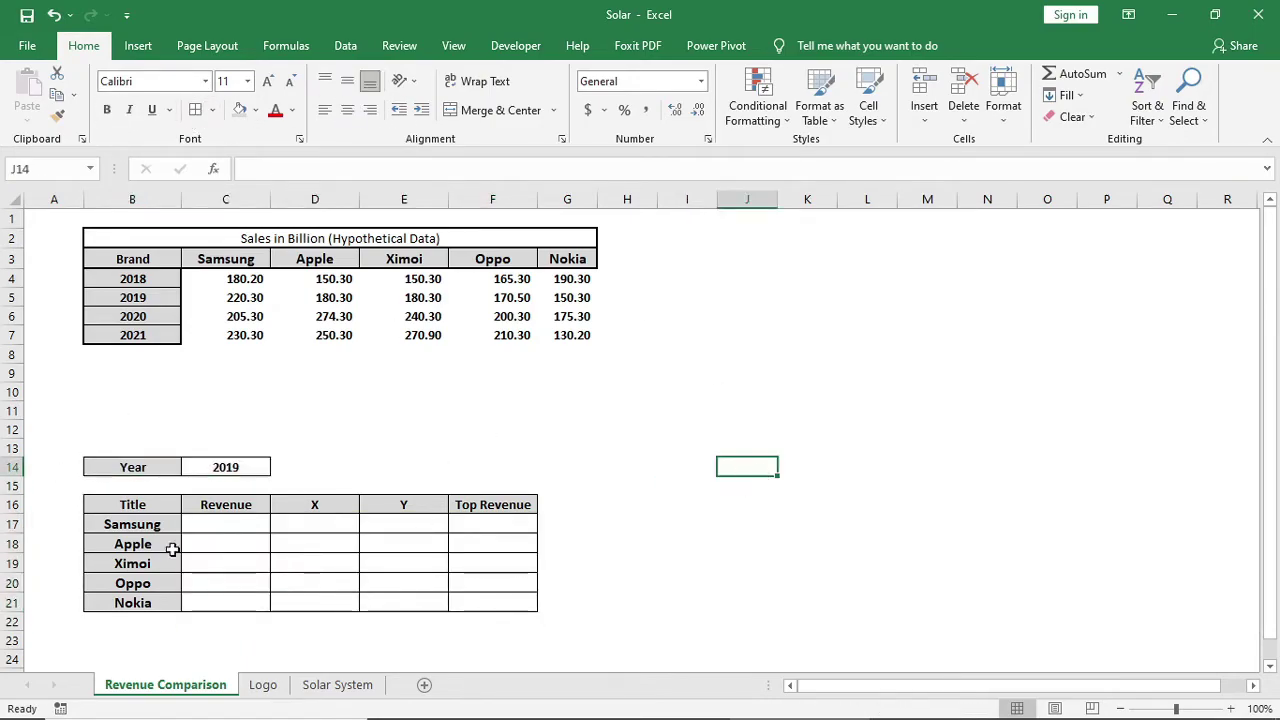
left_click(225, 524)
type("=")
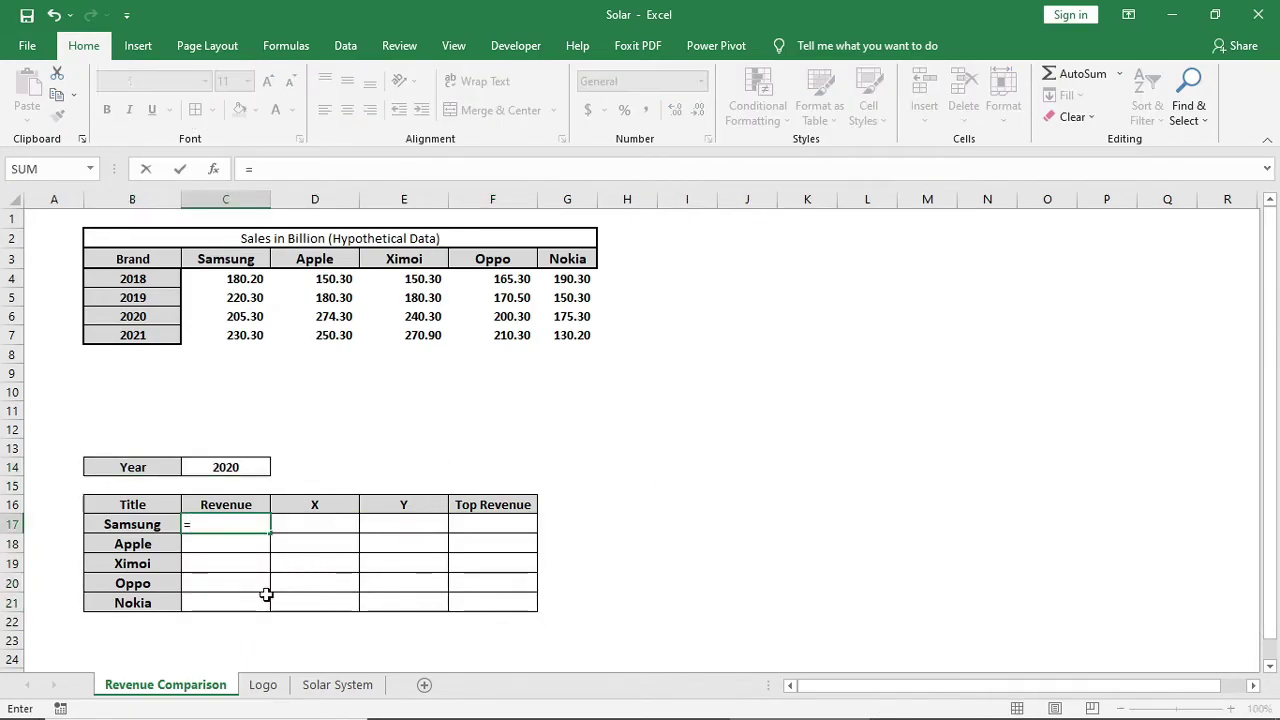
type("index")
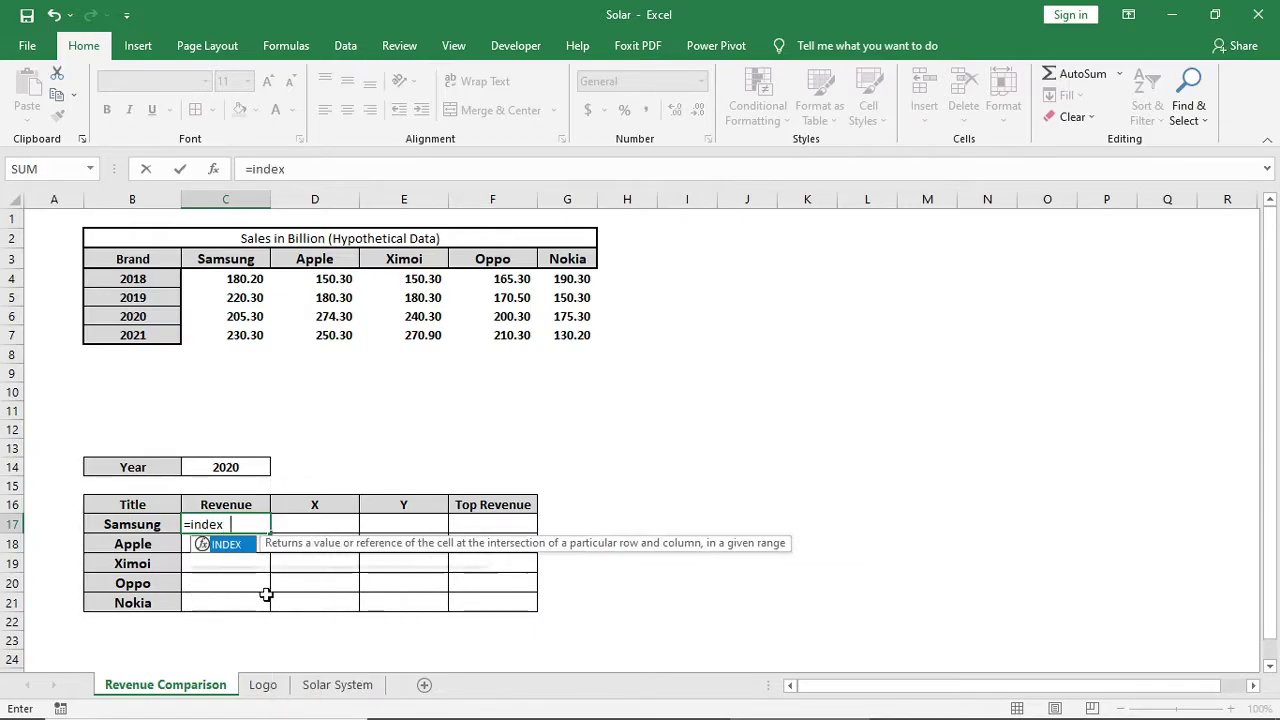
- Build the INDEX over $C$4:$G$7 with a row MATCH of $C$14 in $B$4:$B$7
key("Tab")
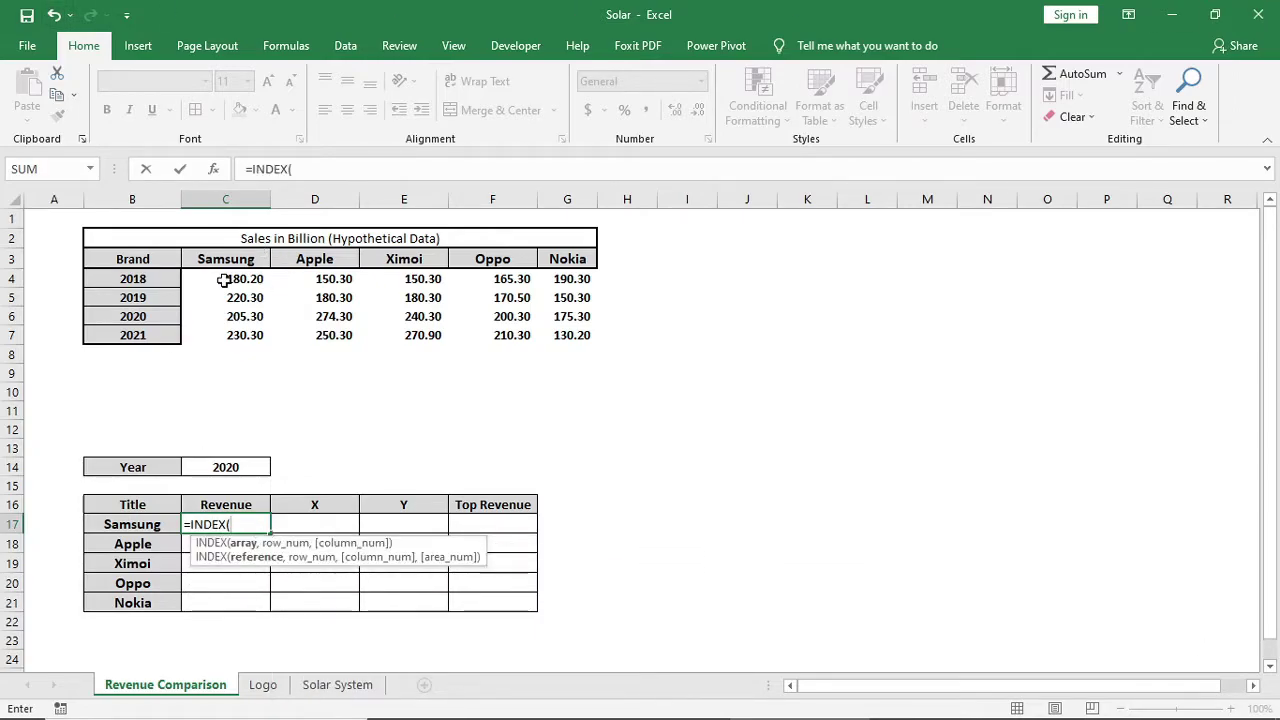
left_click_drag(190, 280, 564, 336)
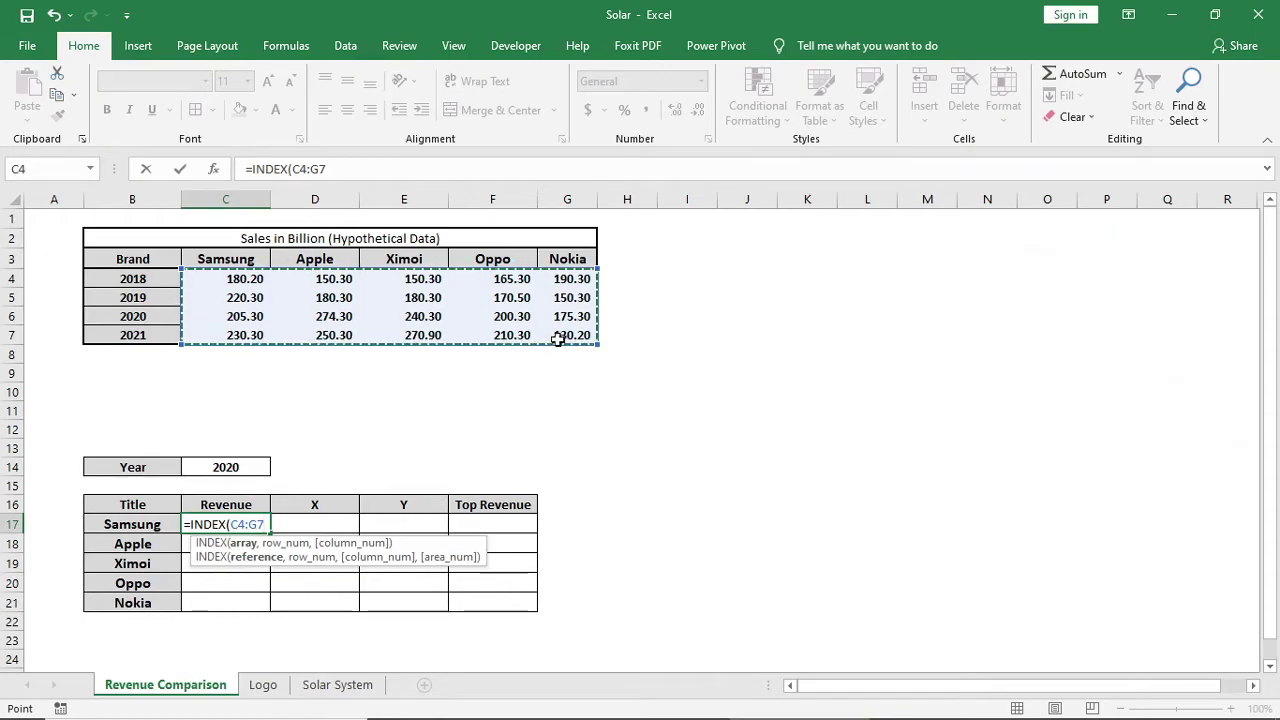
key("F4")
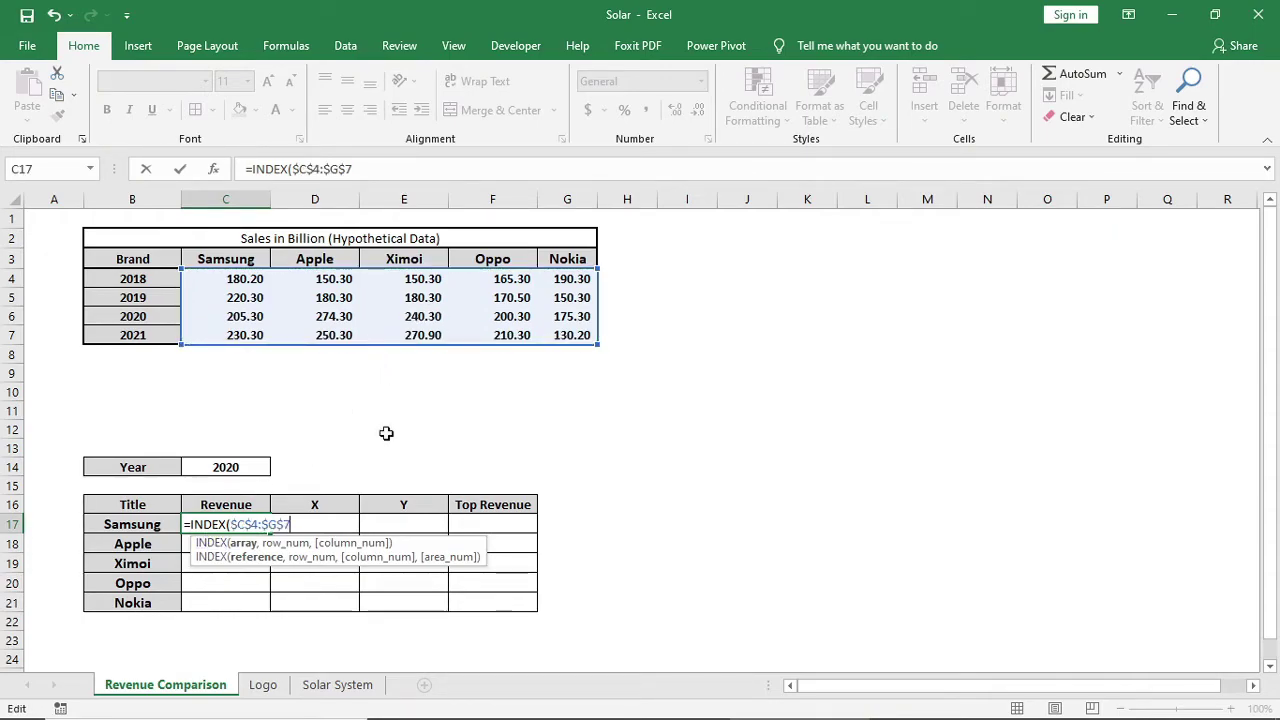
type(",match")
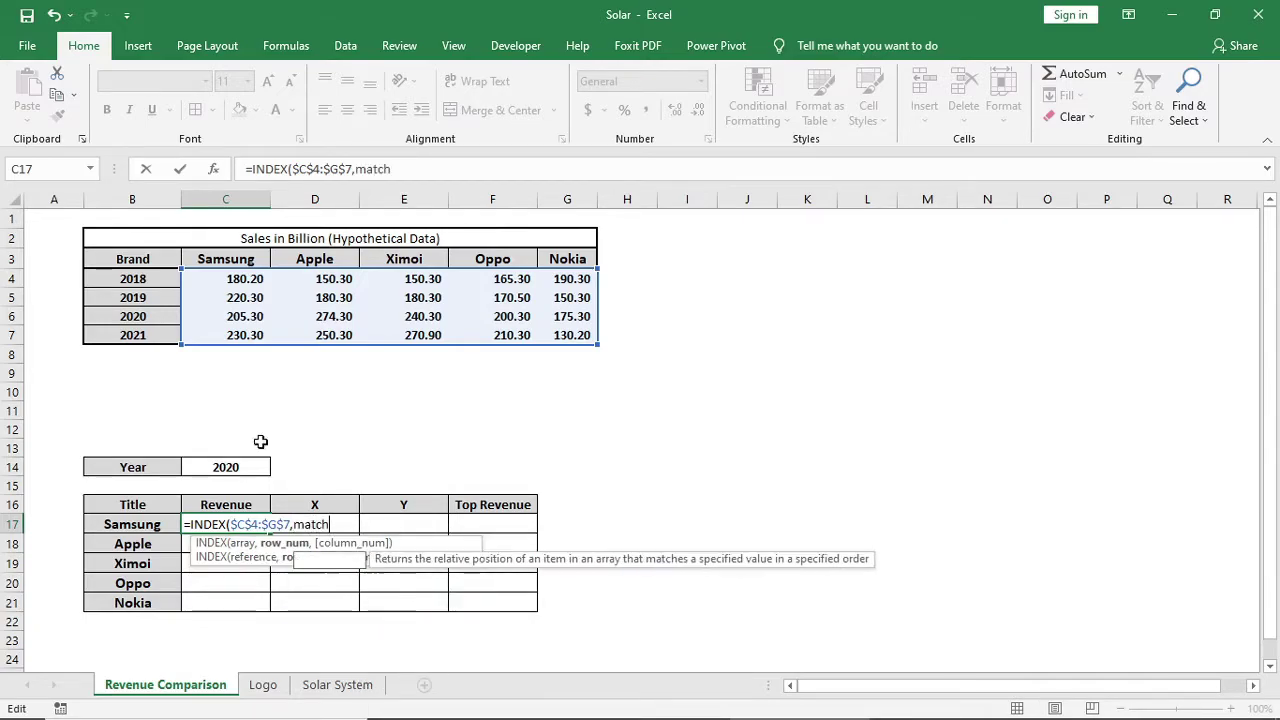
key("Tab")
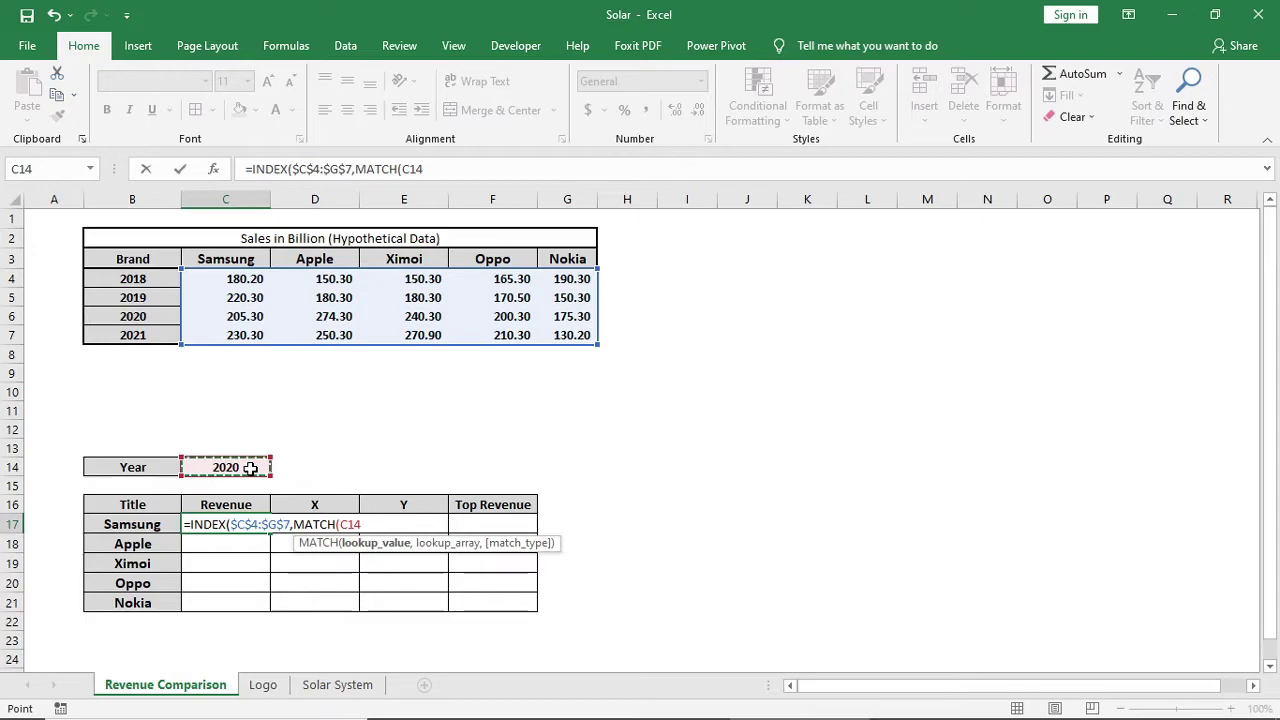
key("F4")
type(",")
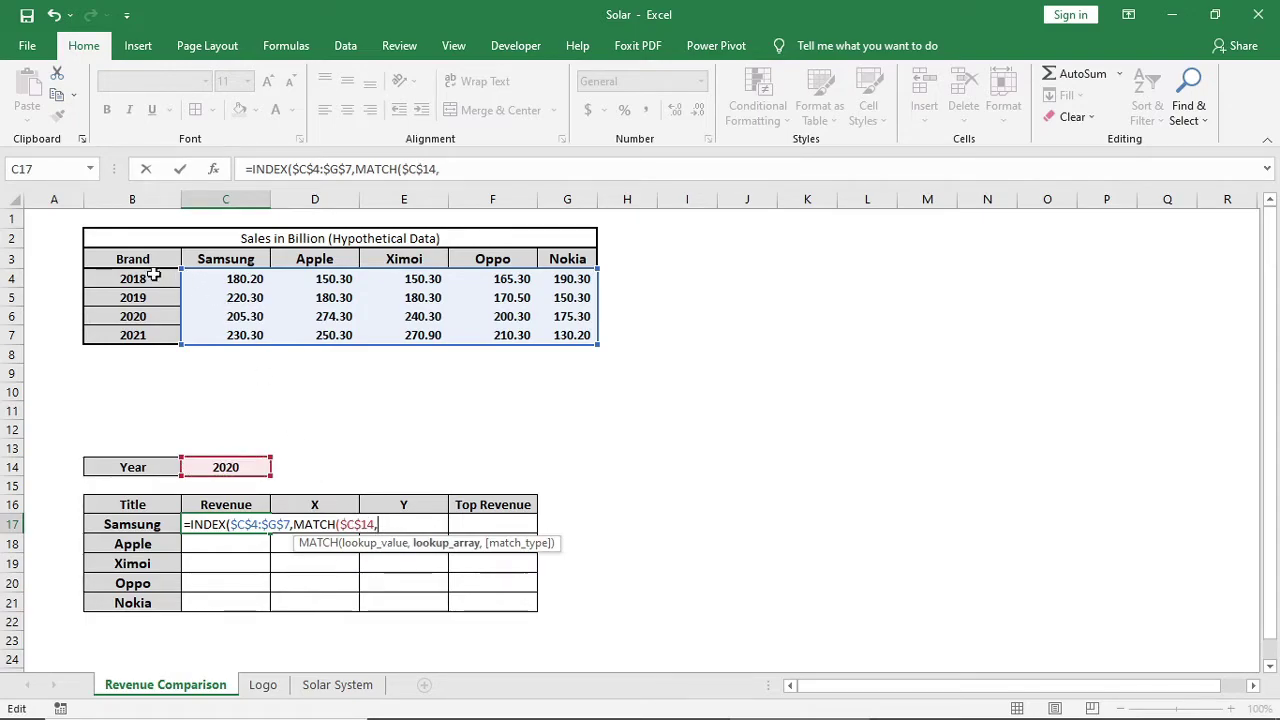
left_click_drag(152, 275, 150, 335)
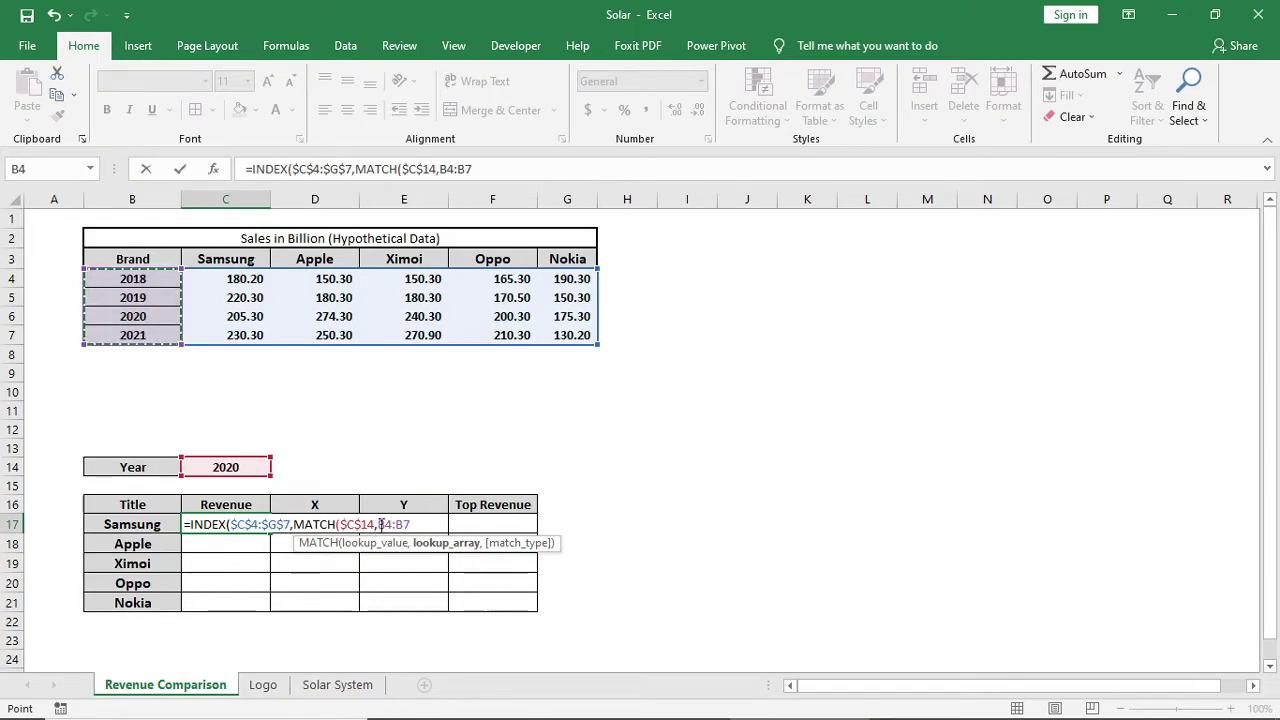
key("F4")
- Add the column MATCH of B17 in $C$3:$G$3 with exact match and commit the formula
type(",")
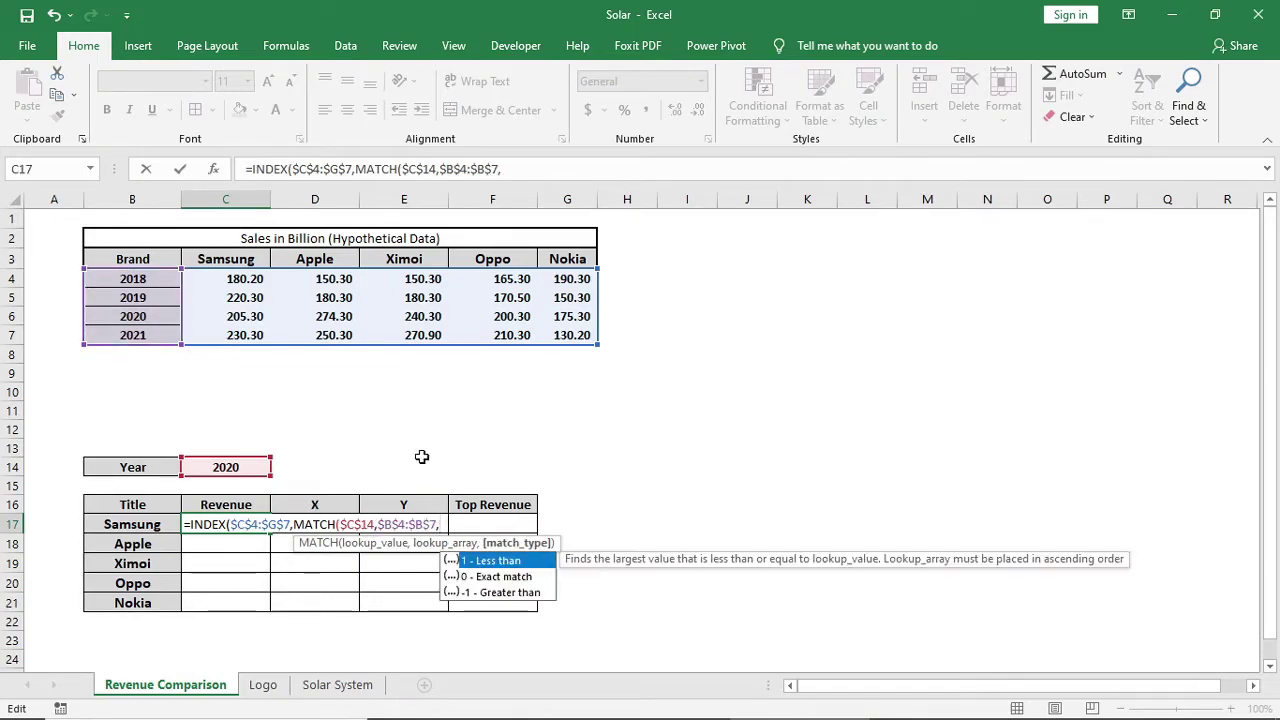
type("0)")
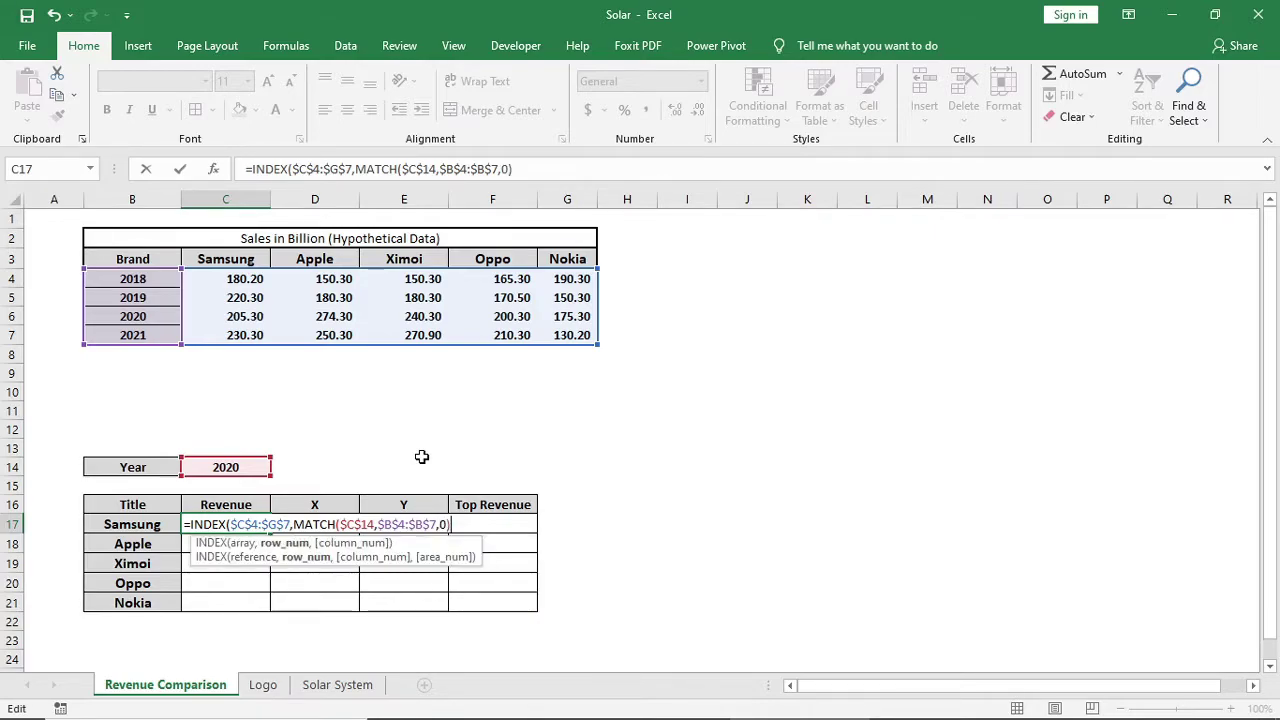
type(",")
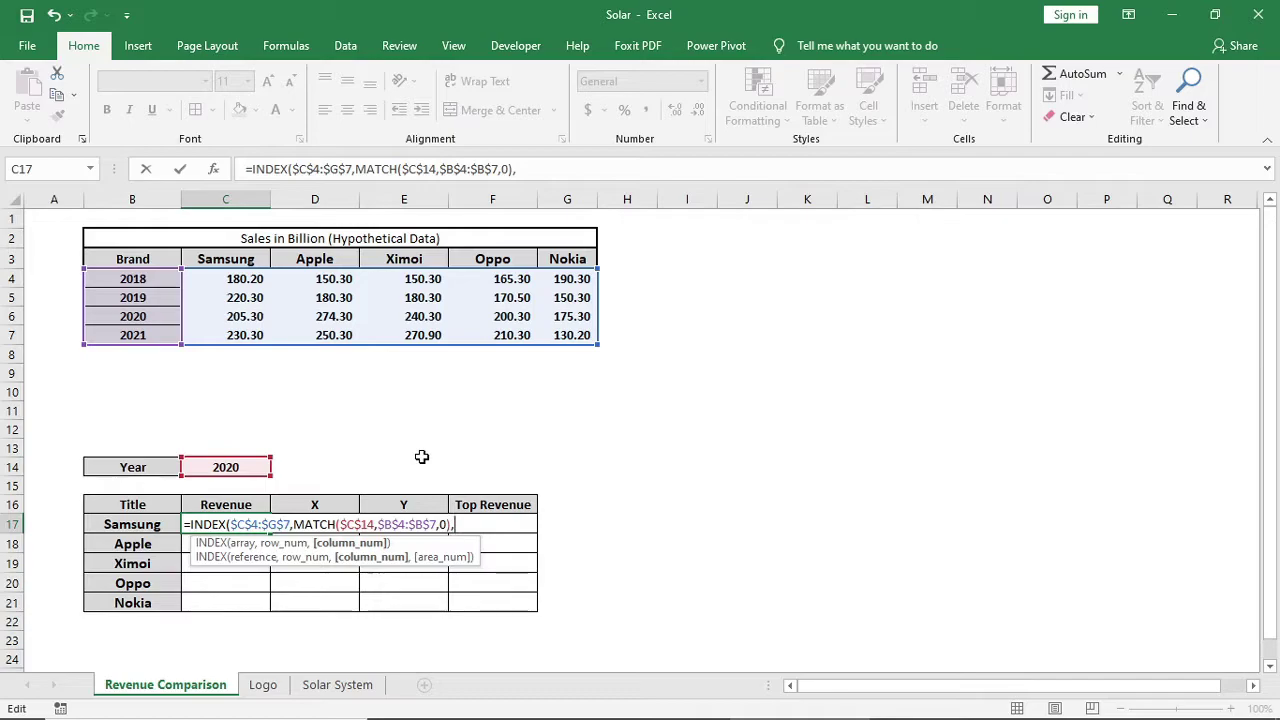
type("match")
key("Tab")
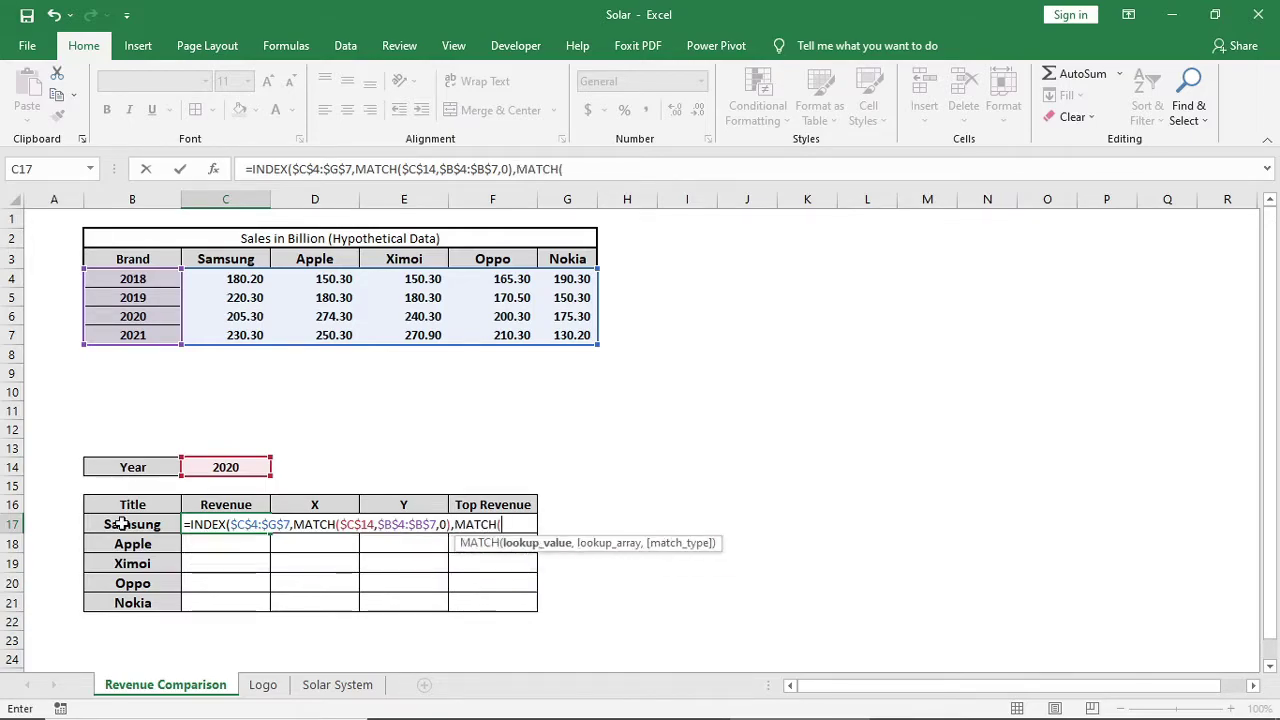
left_click(117, 524)
type(",")
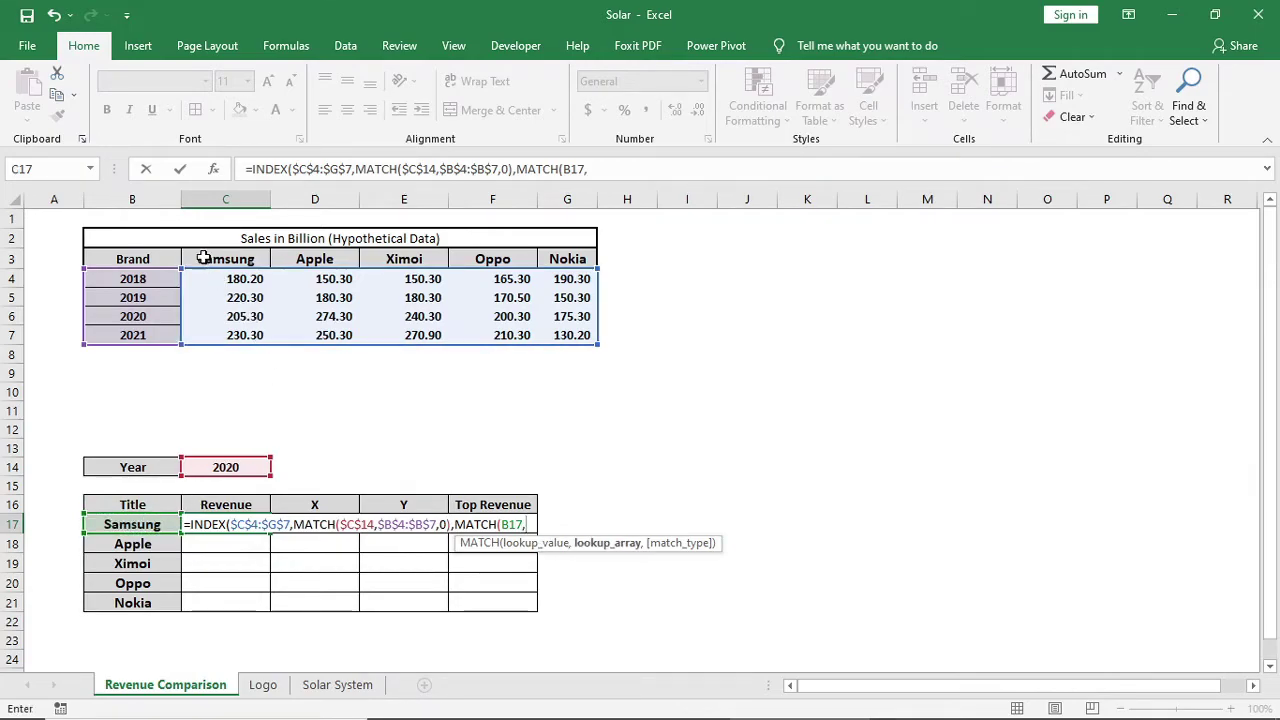
left_click_drag(205, 258, 597, 245)
key("F4")
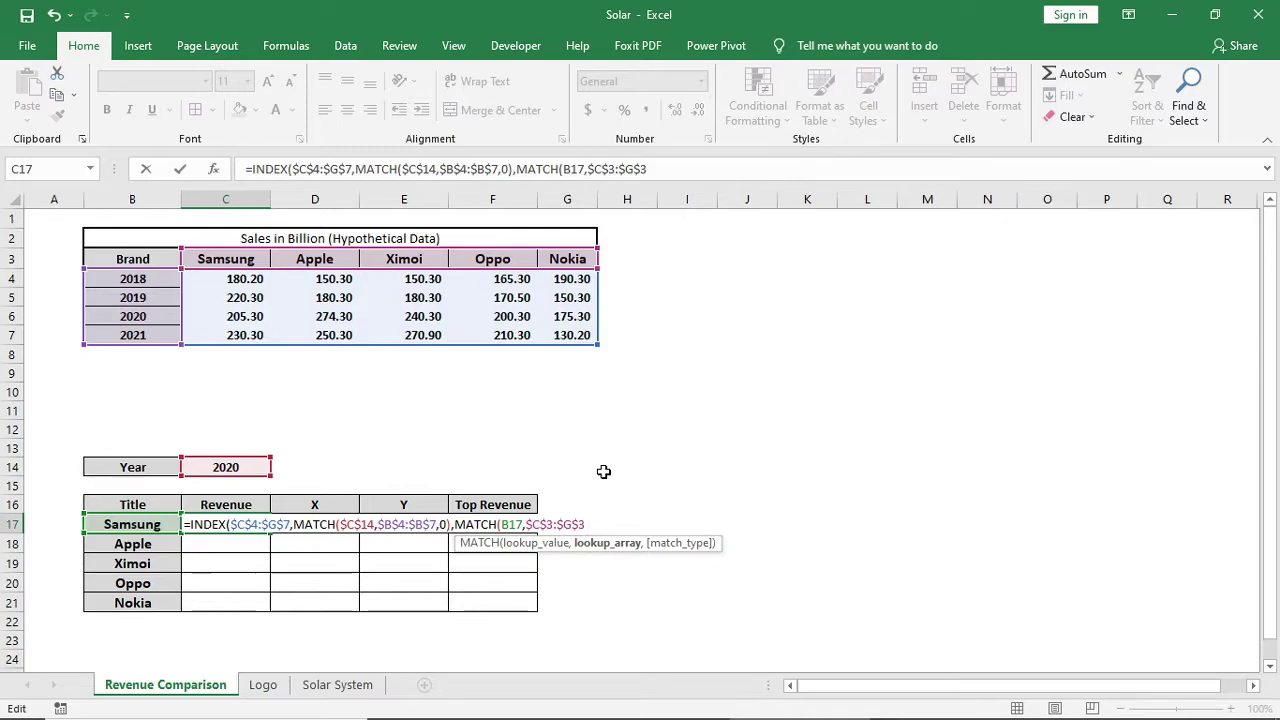
type(",")
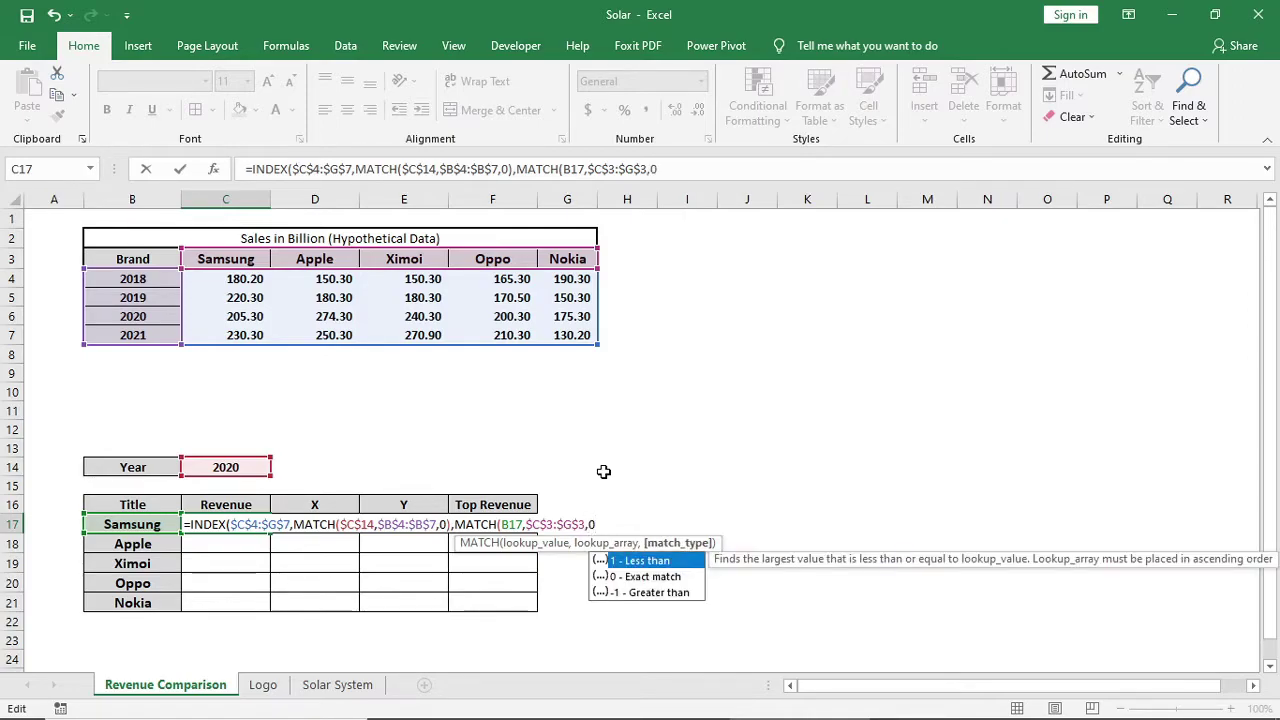
type("0)")
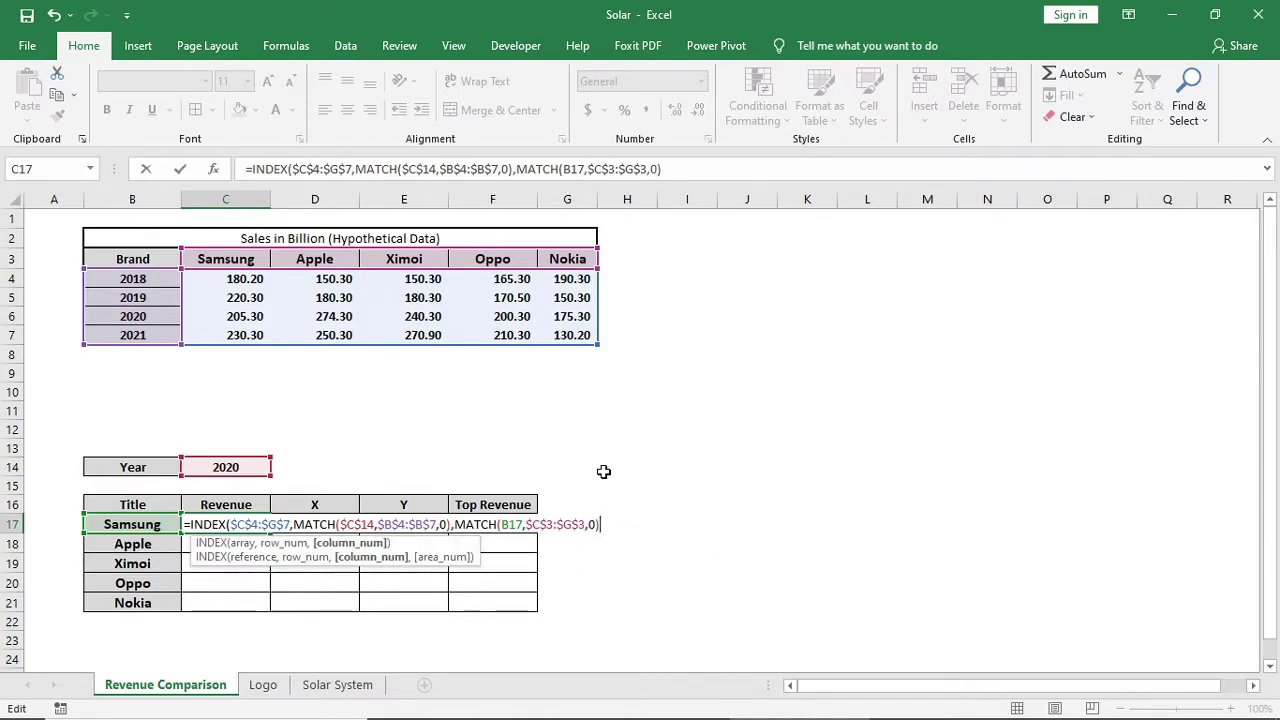
type(")")
key("Return")
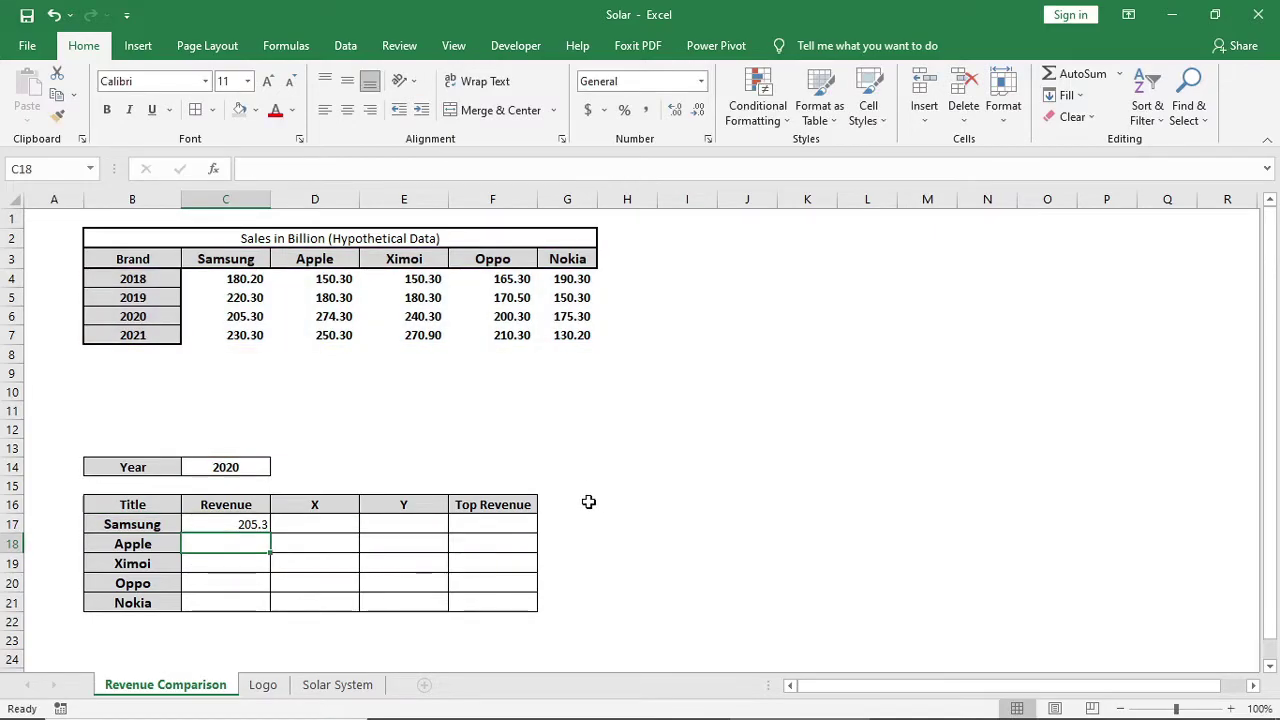
- Verify C17 returns Samsung's 2020 sales of 205.3, then fill the formula down to C21
left_click(155, 524)
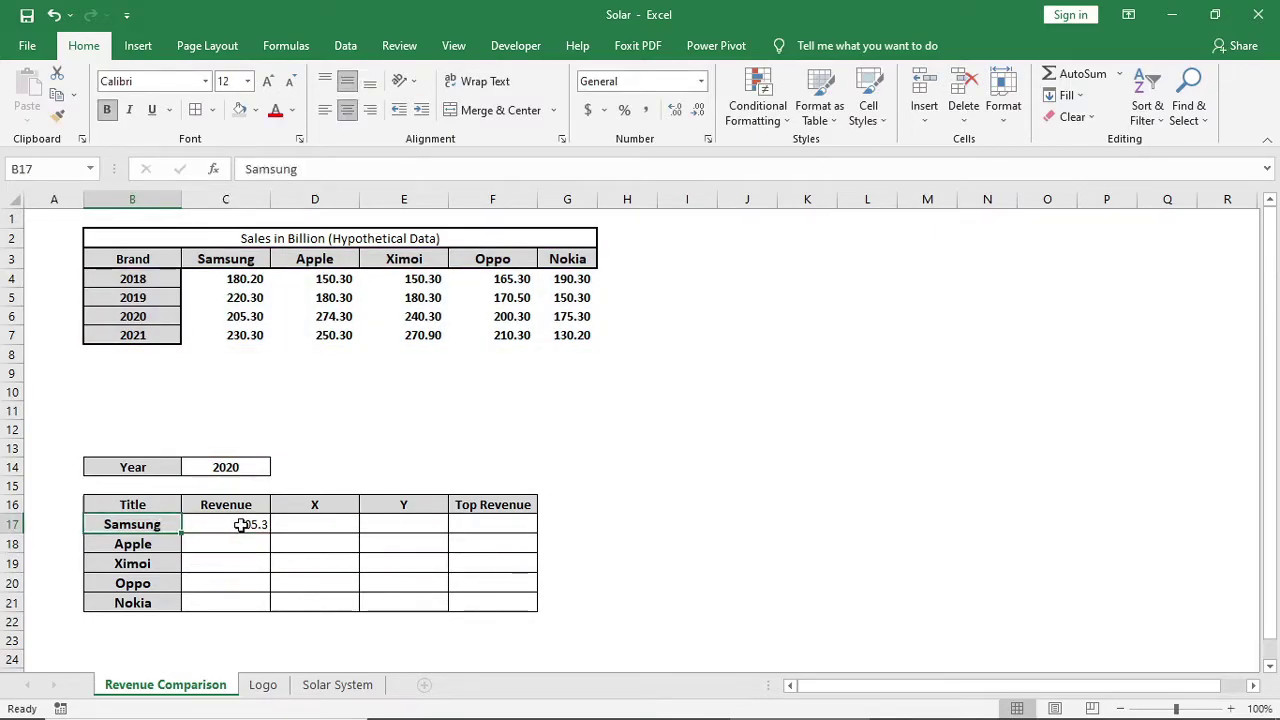
left_click(240, 524)
left_click(244, 262)
left_click(170, 317)
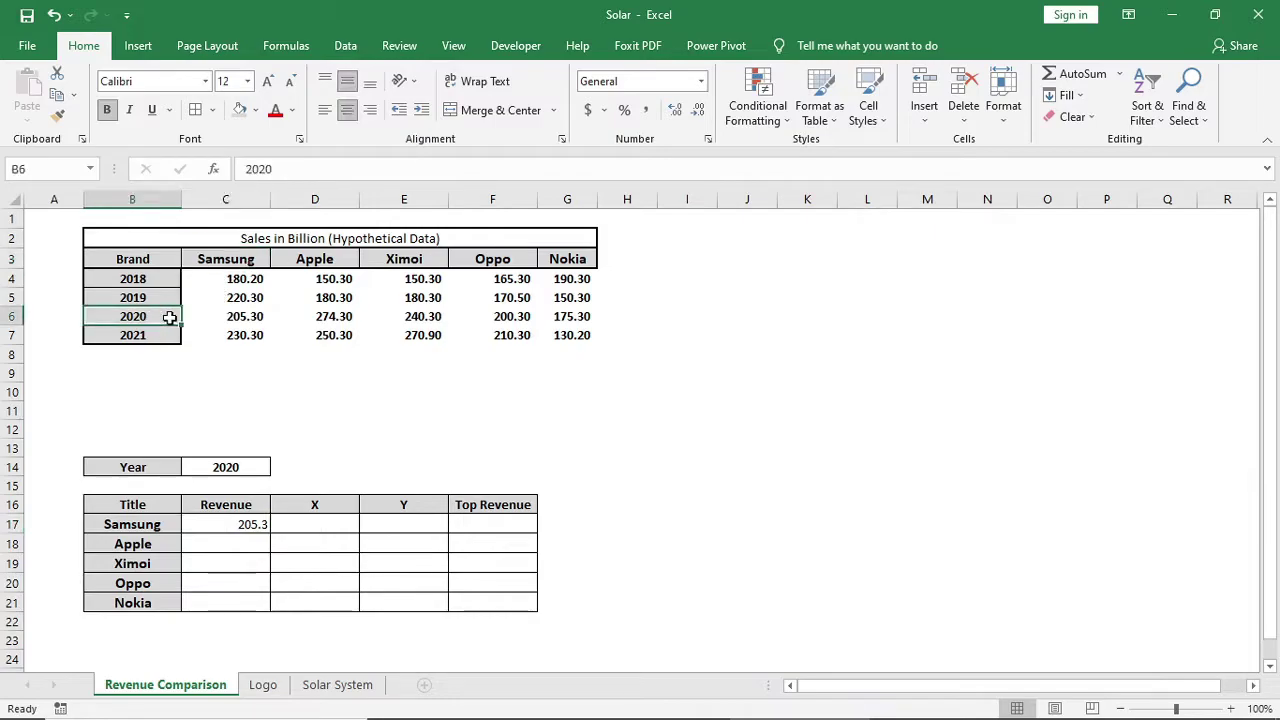
left_click(228, 317)
left_click(258, 526)
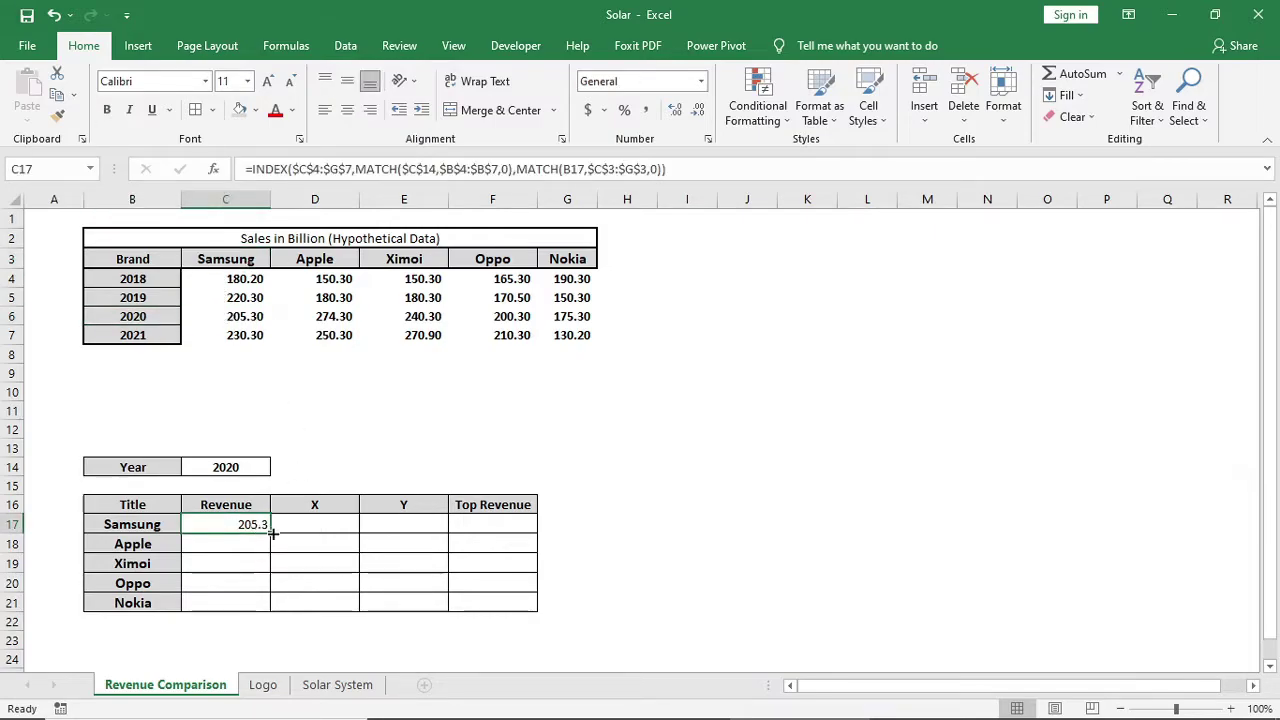
left_click_drag(270, 534, 268, 606)
- Start an IF formula in F17 testing MAX($C$17:$C$21)
left_click(467, 526)
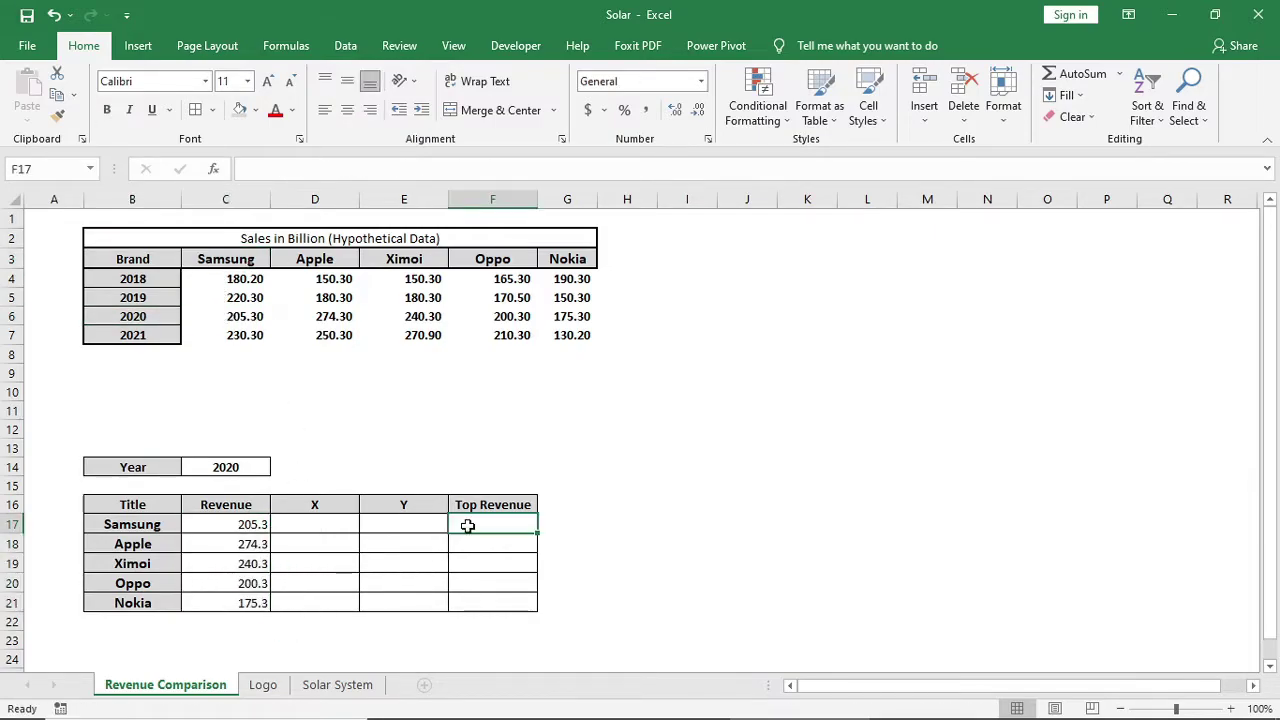
type("=if")
key("Tab")
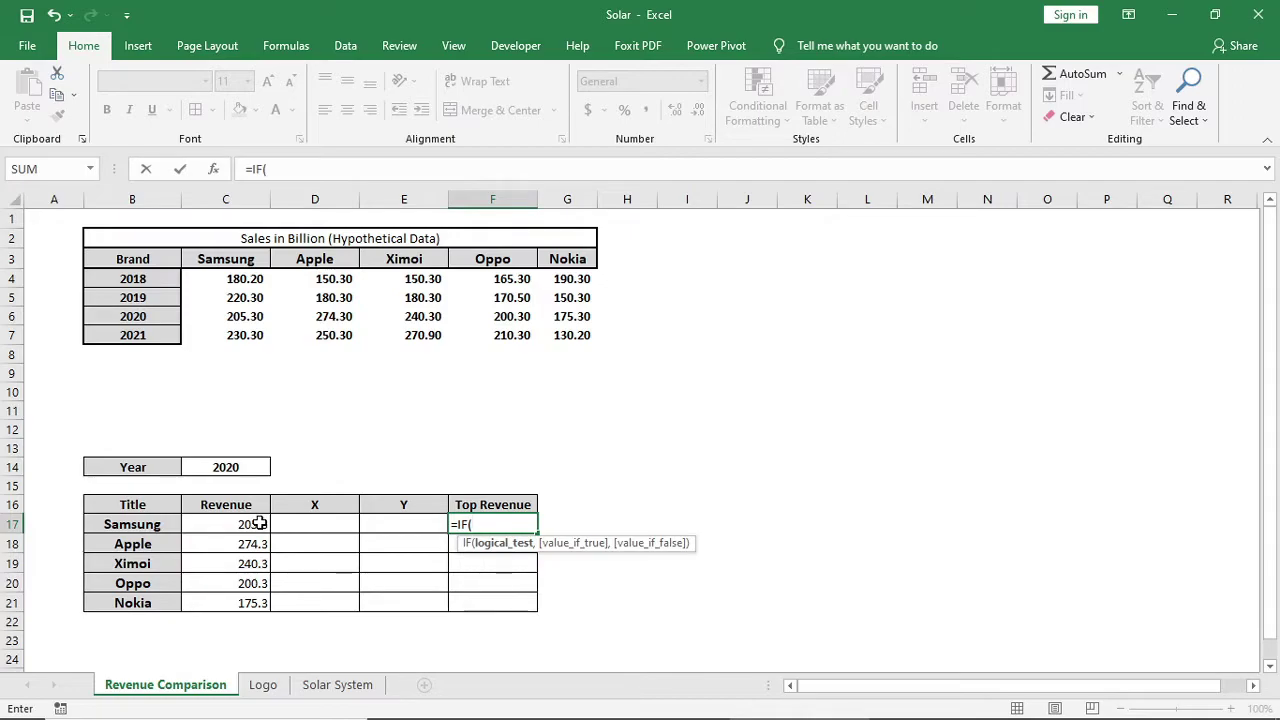
type("max")
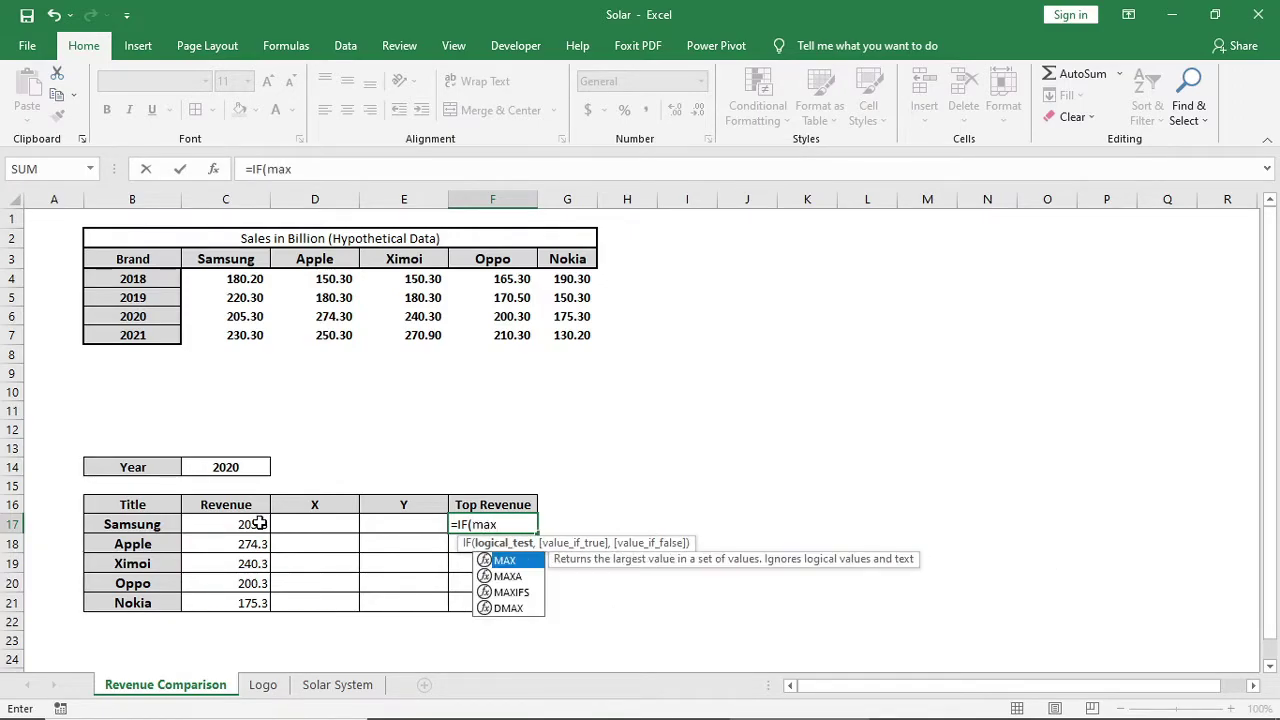
key("Tab")
left_click_drag(250, 524, 246, 602)
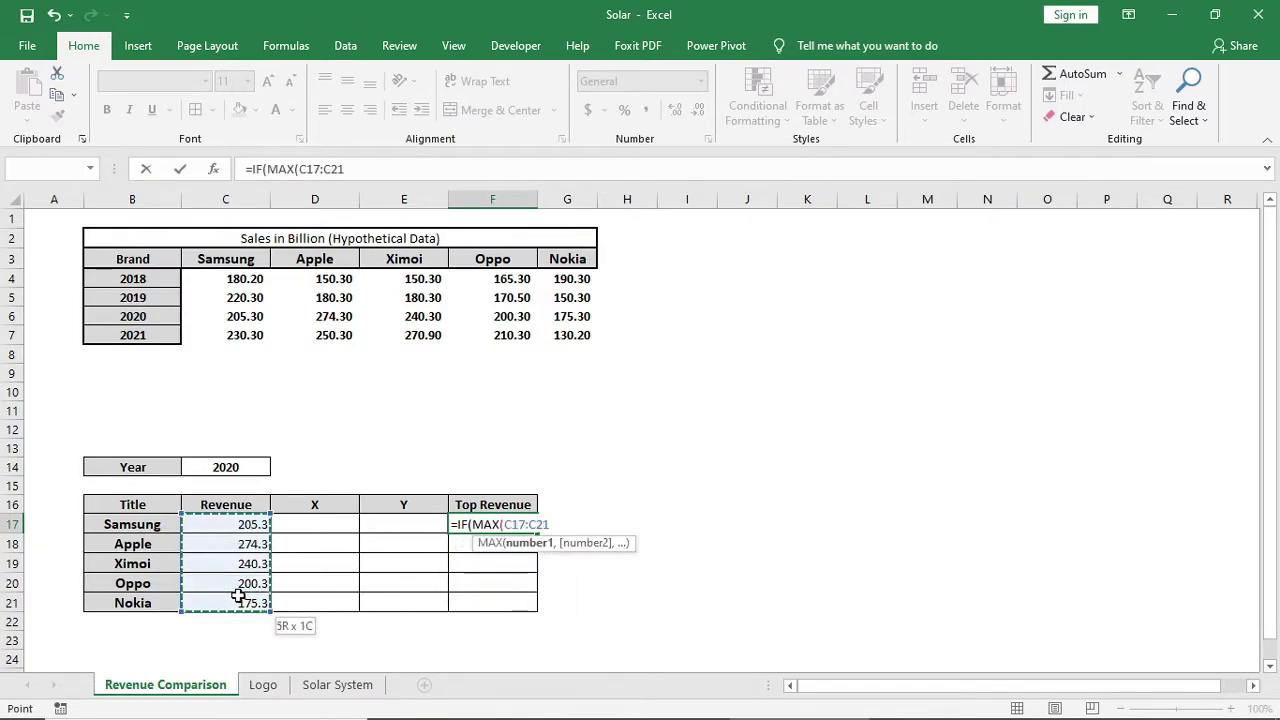
left_click(507, 524)
type("$")
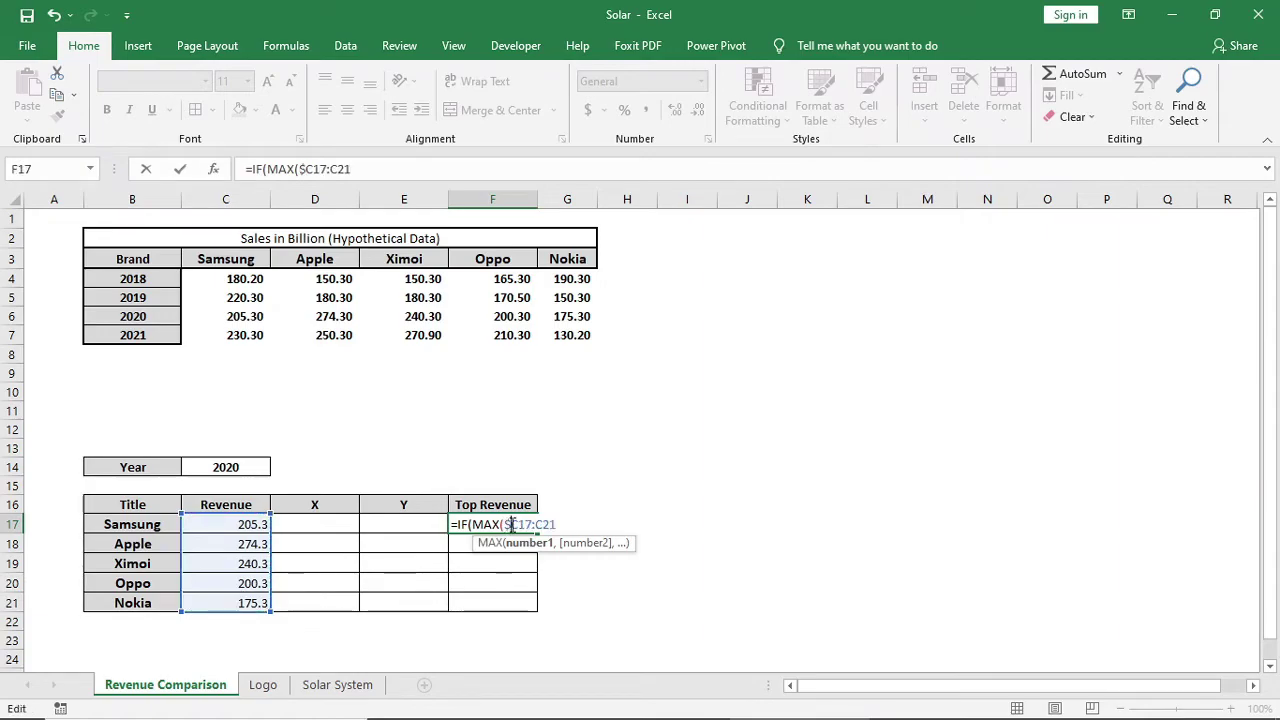
left_click(520, 524)
type("$")
left_click(543, 524)
type("$21")
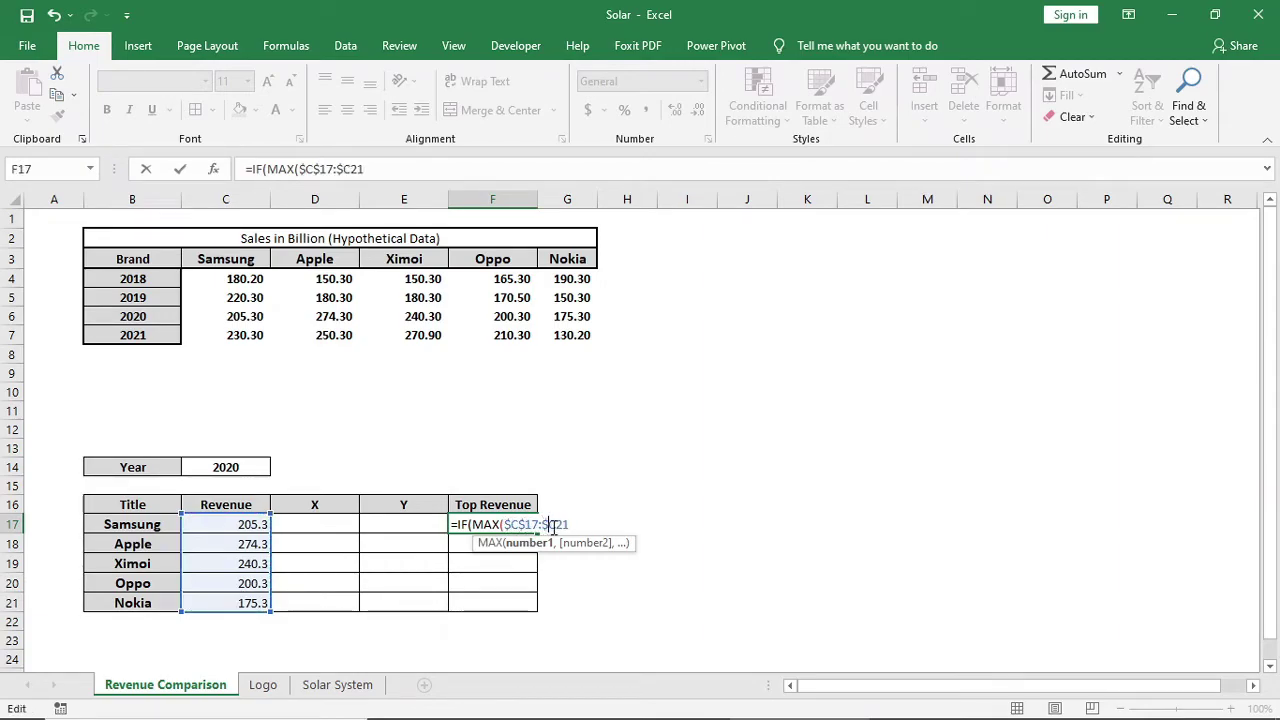
type(")")
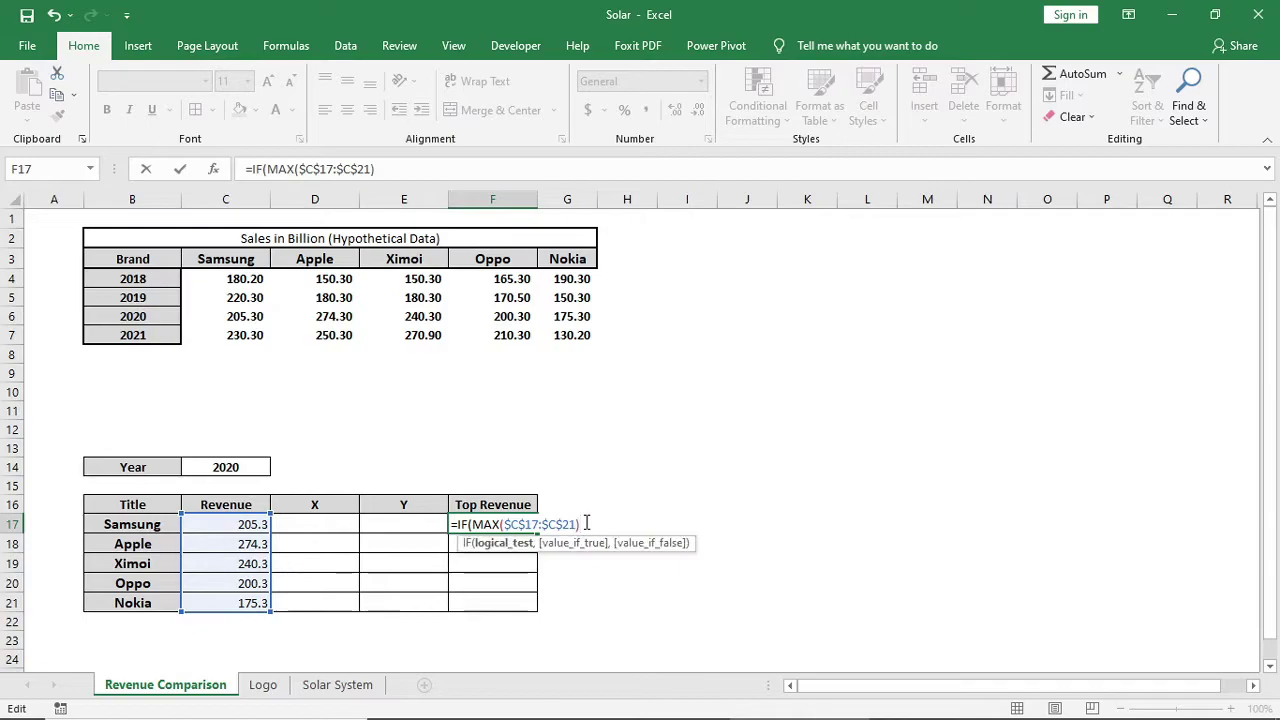
type("=")
- Complete F17 as =IF(MAX($C$17:$C$21)=C17,C17,"") and commit it
left_click(221, 524)
type(",")
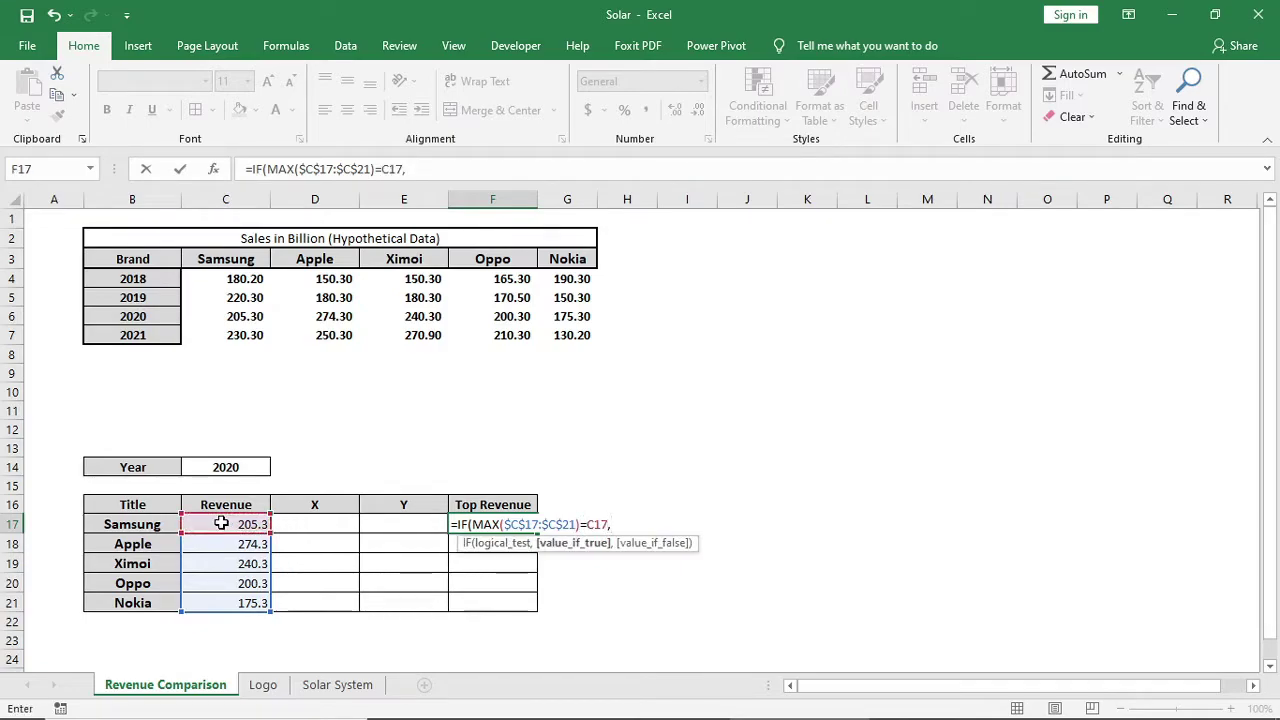
left_click(221, 524)
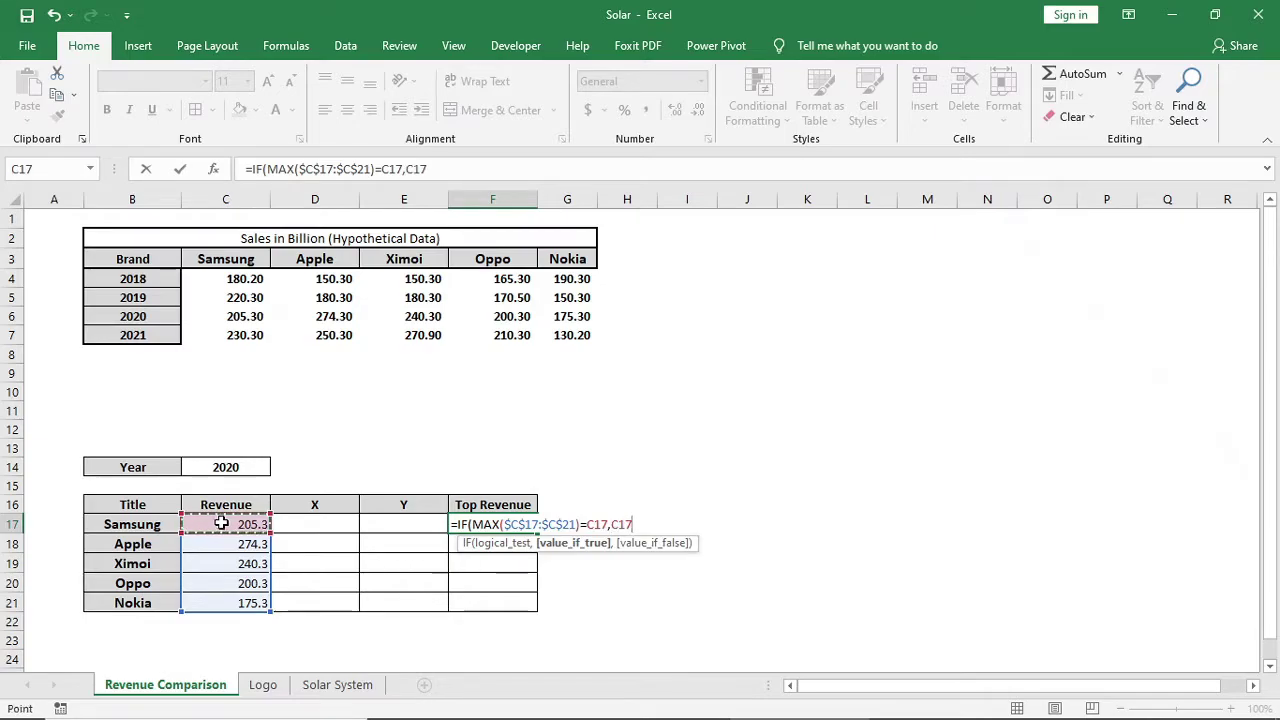
type(",\"\")")
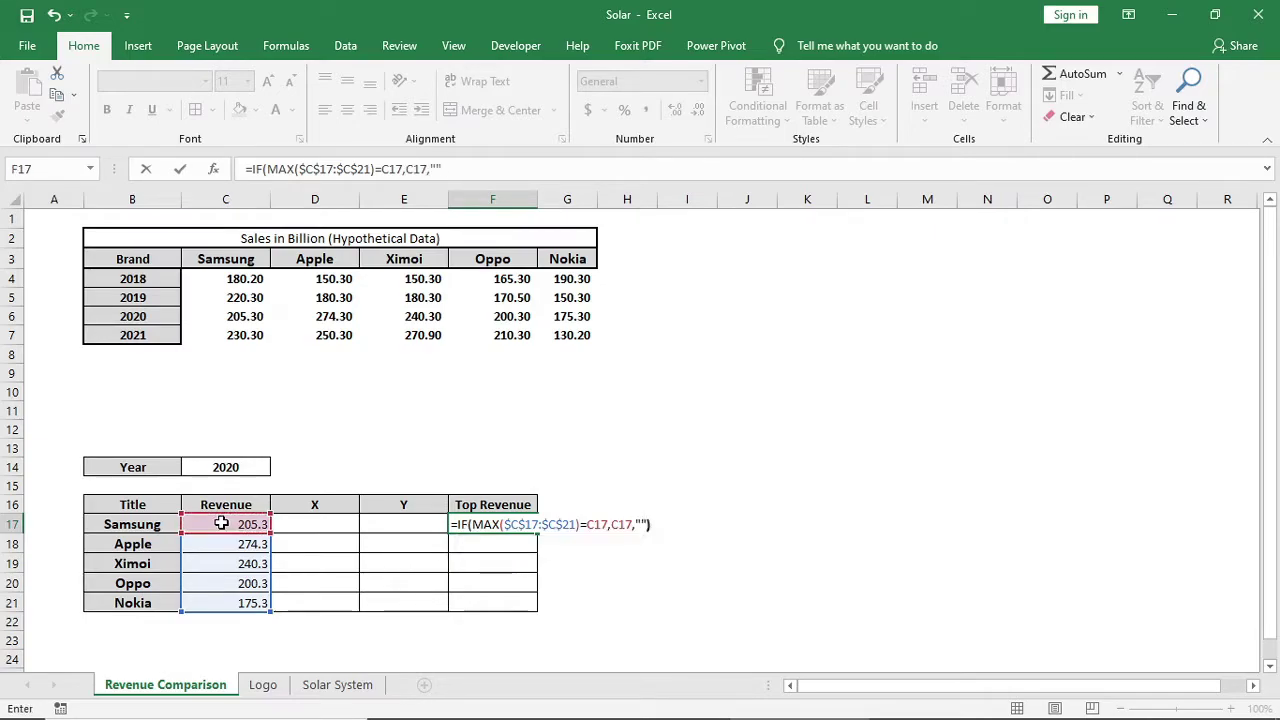
key("Return")
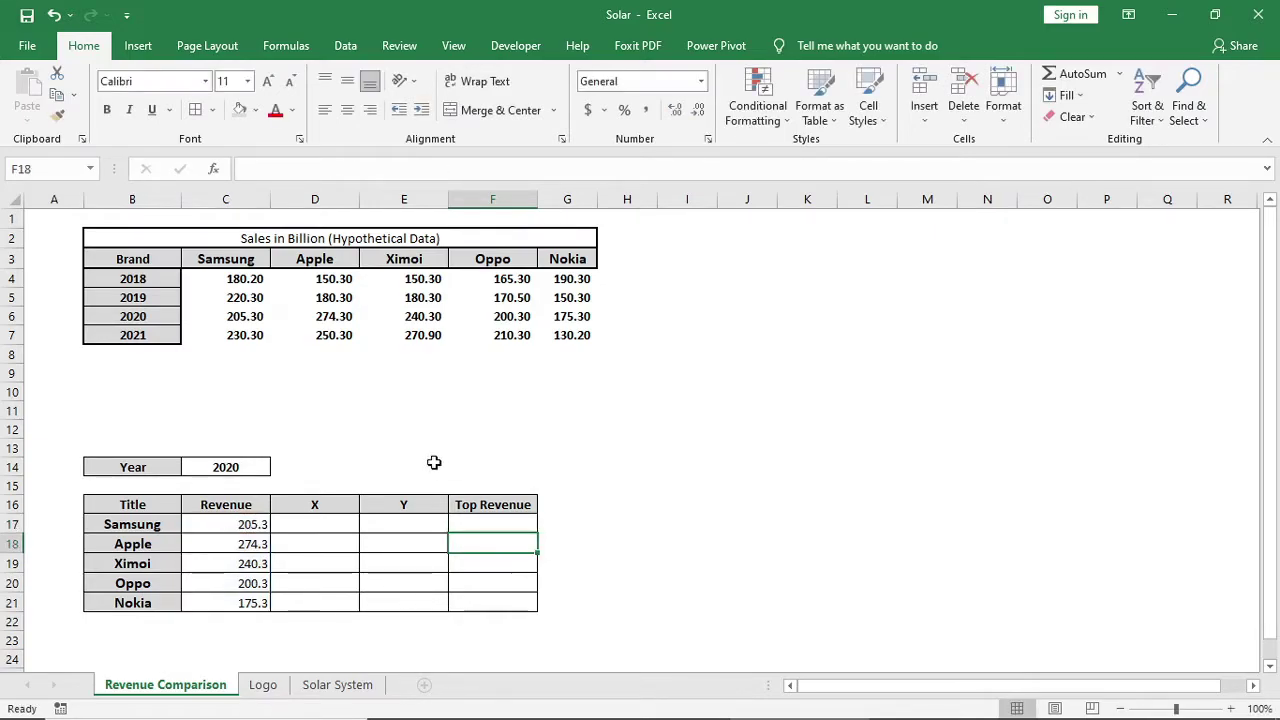
- Fill the Top Revenue formula down to F21 and test it with a different year
left_click(526, 521)
left_click_drag(535, 537, 530, 607)
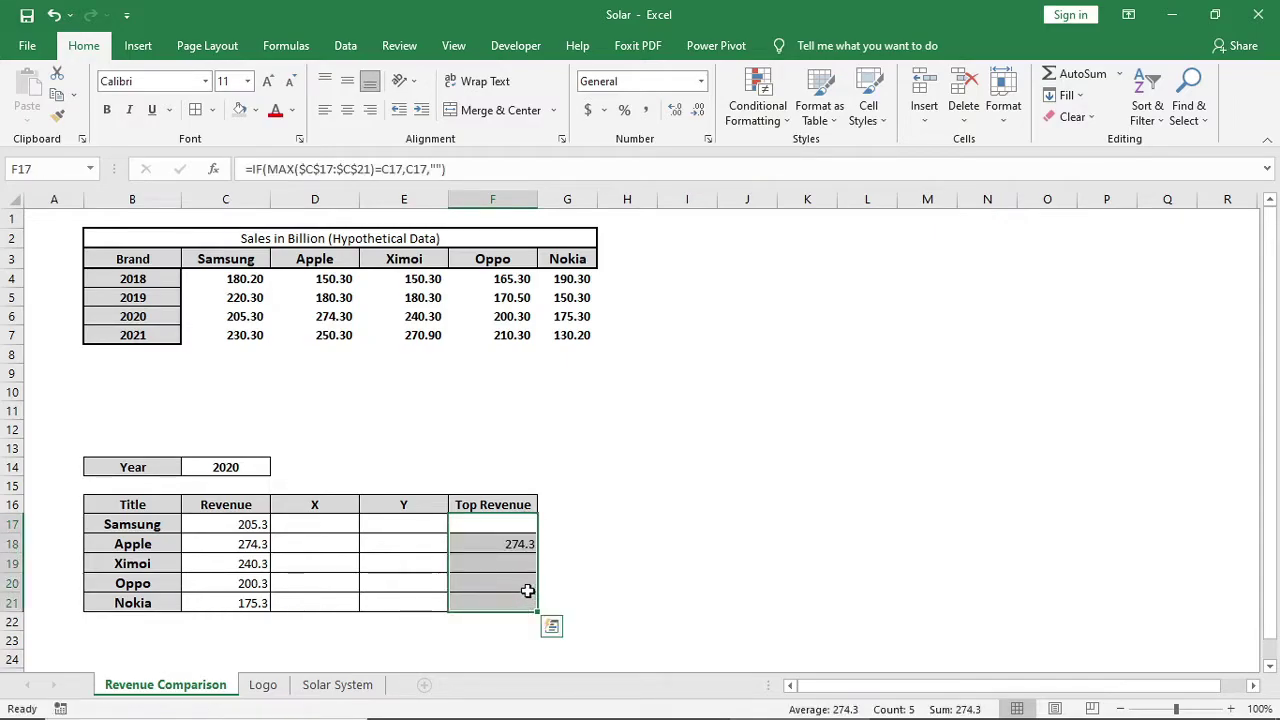
left_click(604, 582)
left_click(251, 465)
left_click(279, 467)
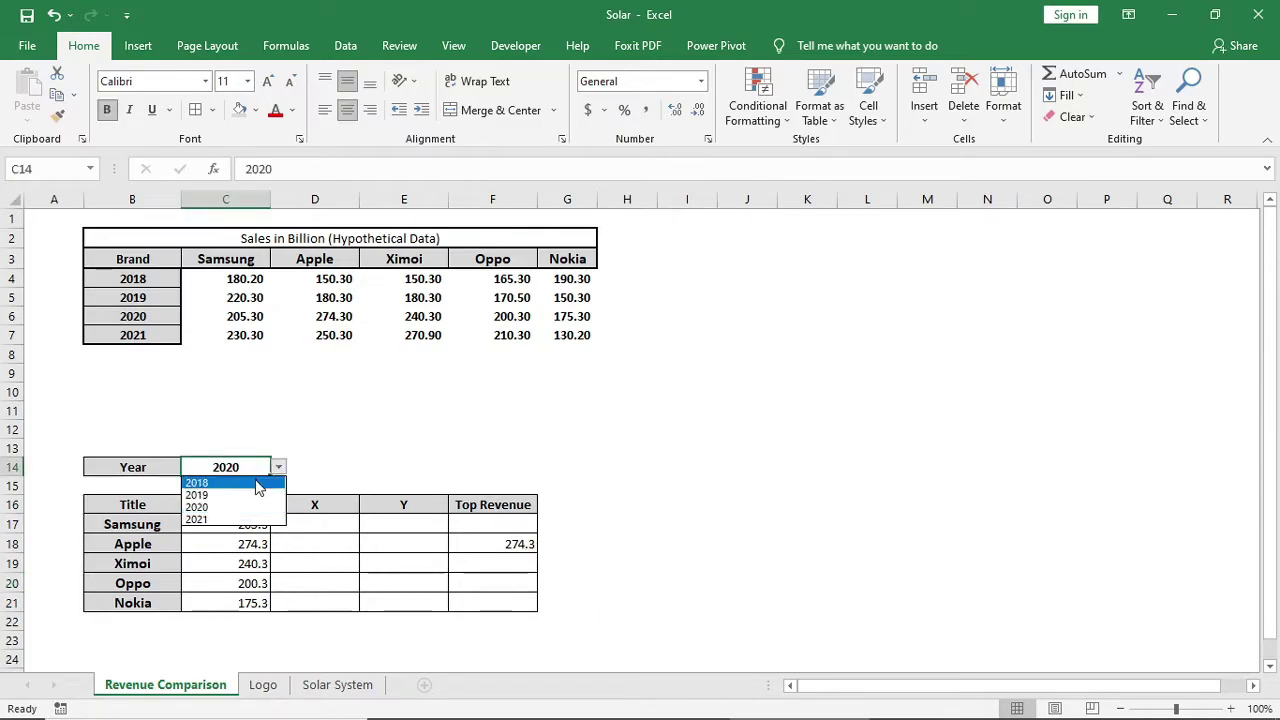
left_click(262, 482)
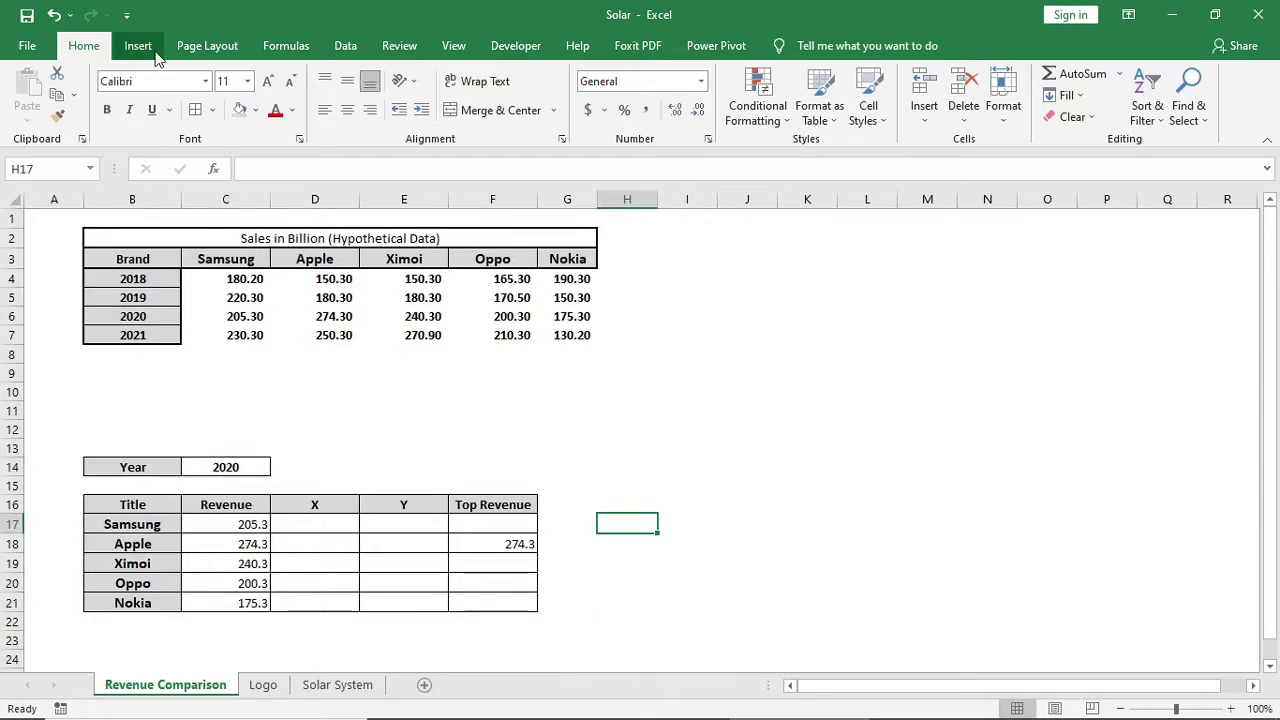
- Insert an empty bubble chart and move it to the right of the tables
left_click(140, 47)
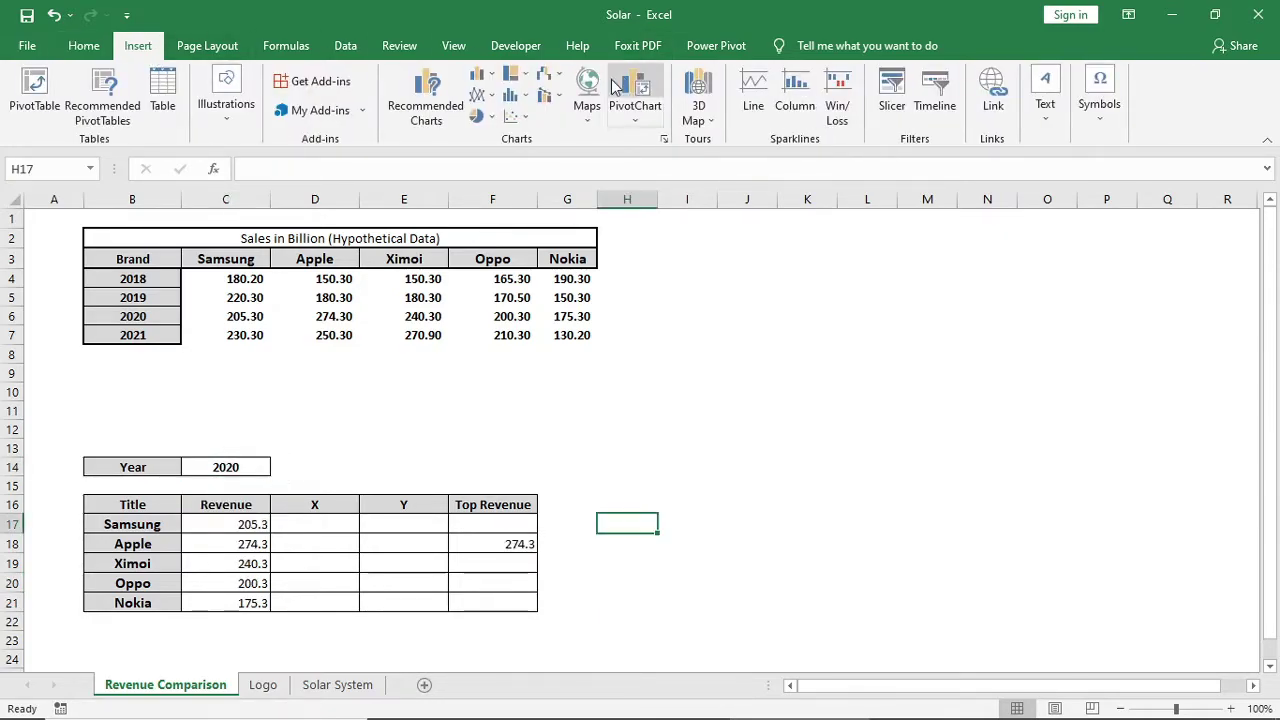
left_click(515, 118)
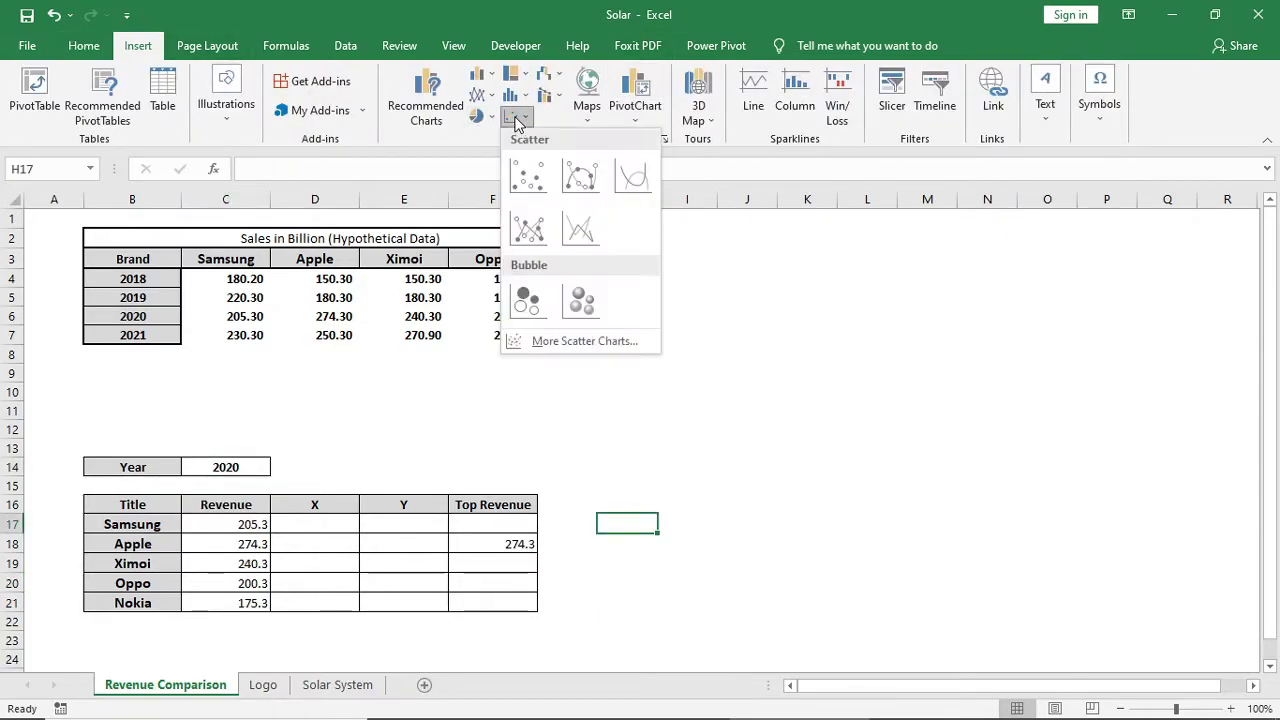
left_click(527, 300)
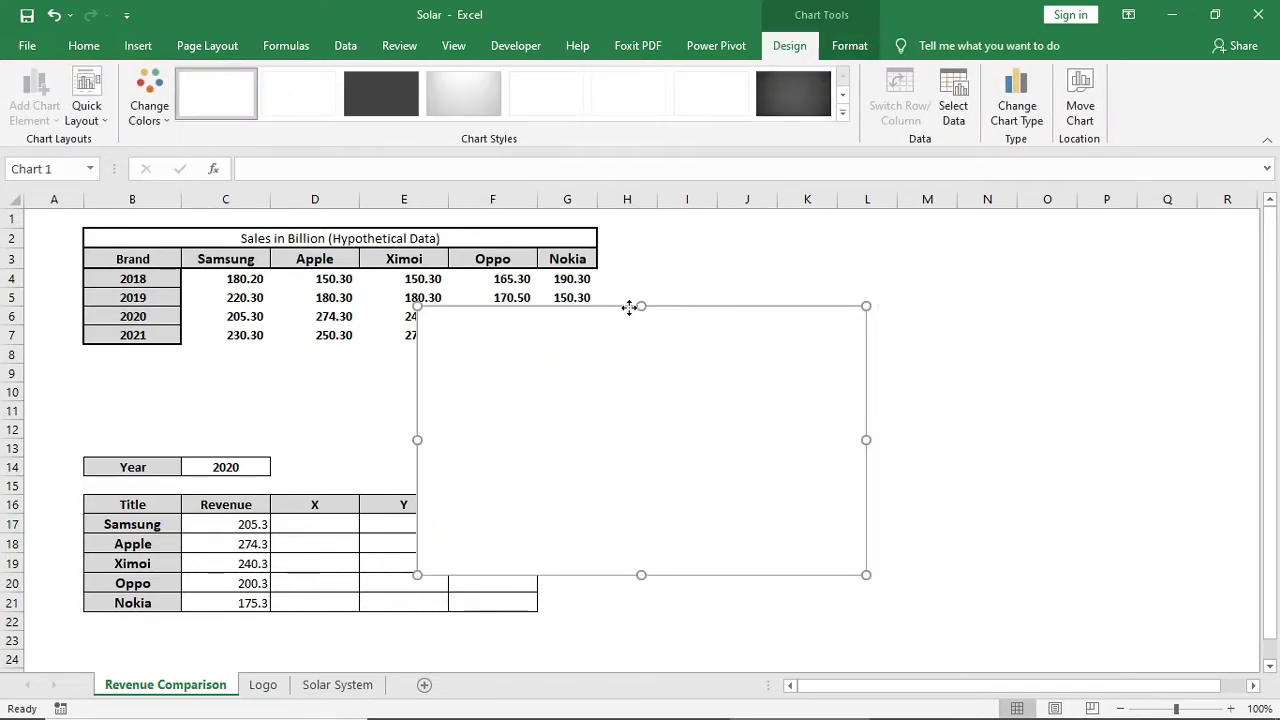
left_click_drag(631, 306, 800, 296)
right_click(726, 376)
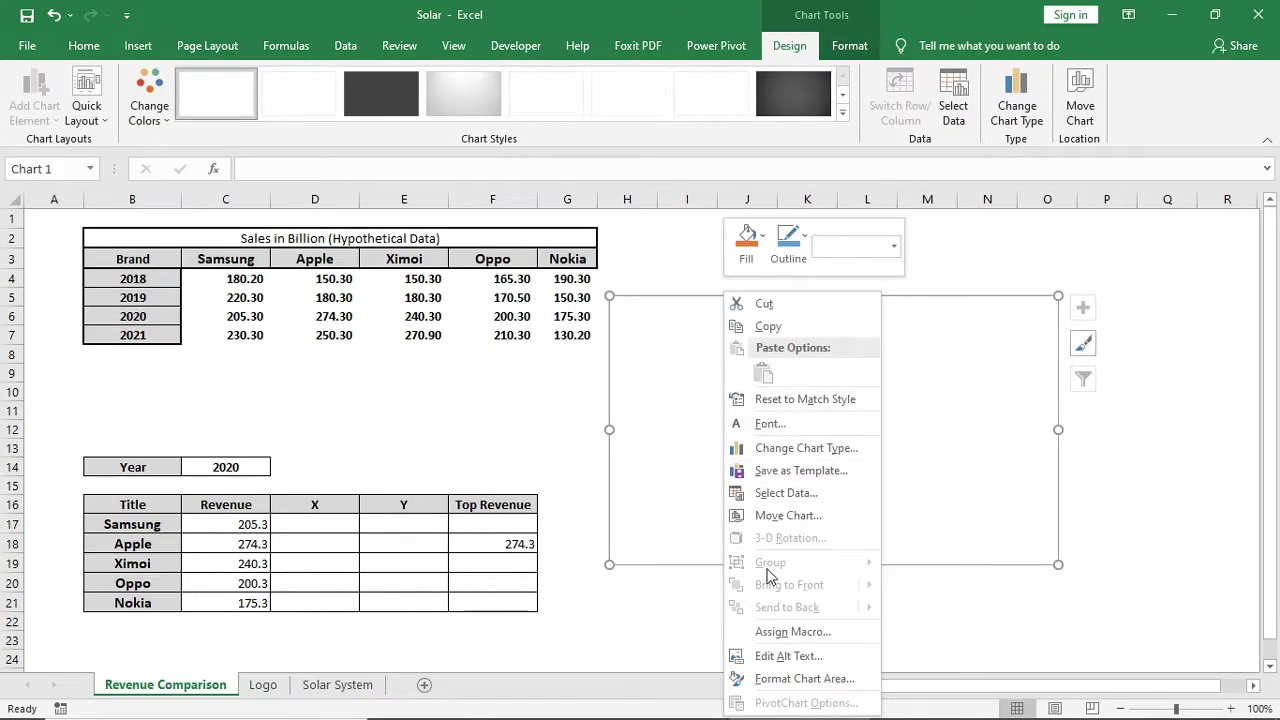
- Add a chart series named Revenue with X values from D17:D21
left_click(767, 493)
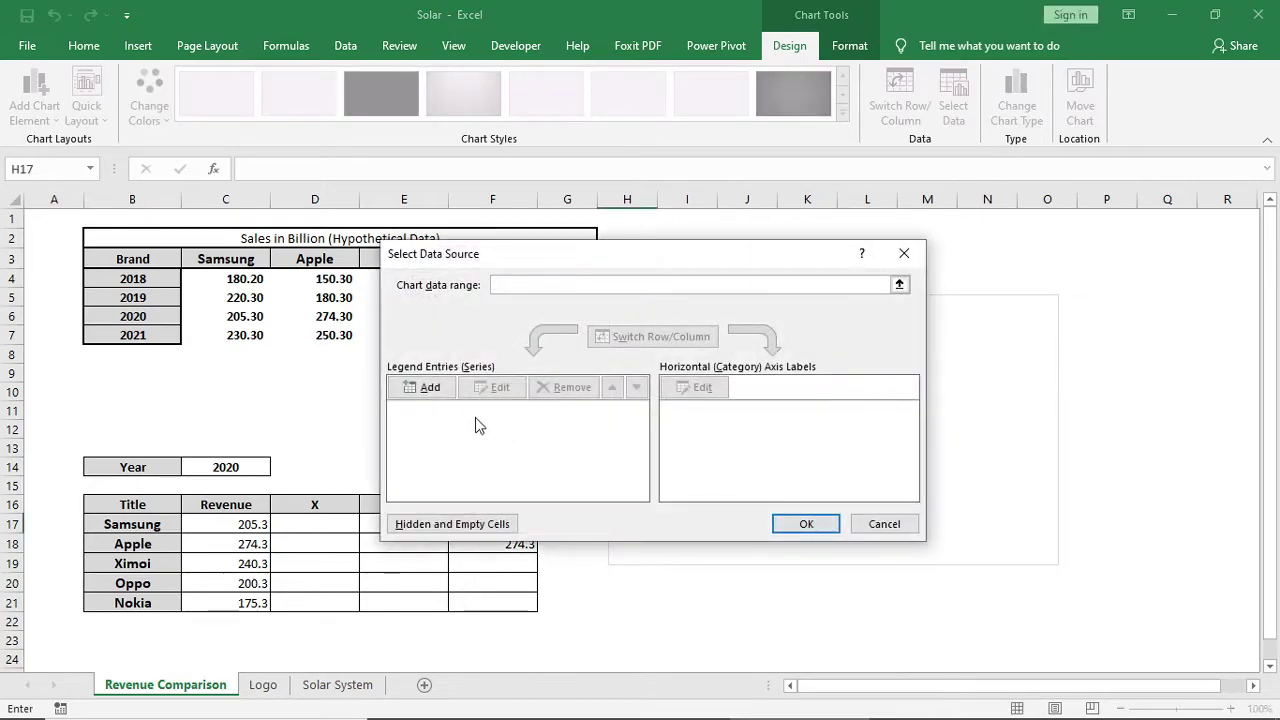
left_click(424, 387)
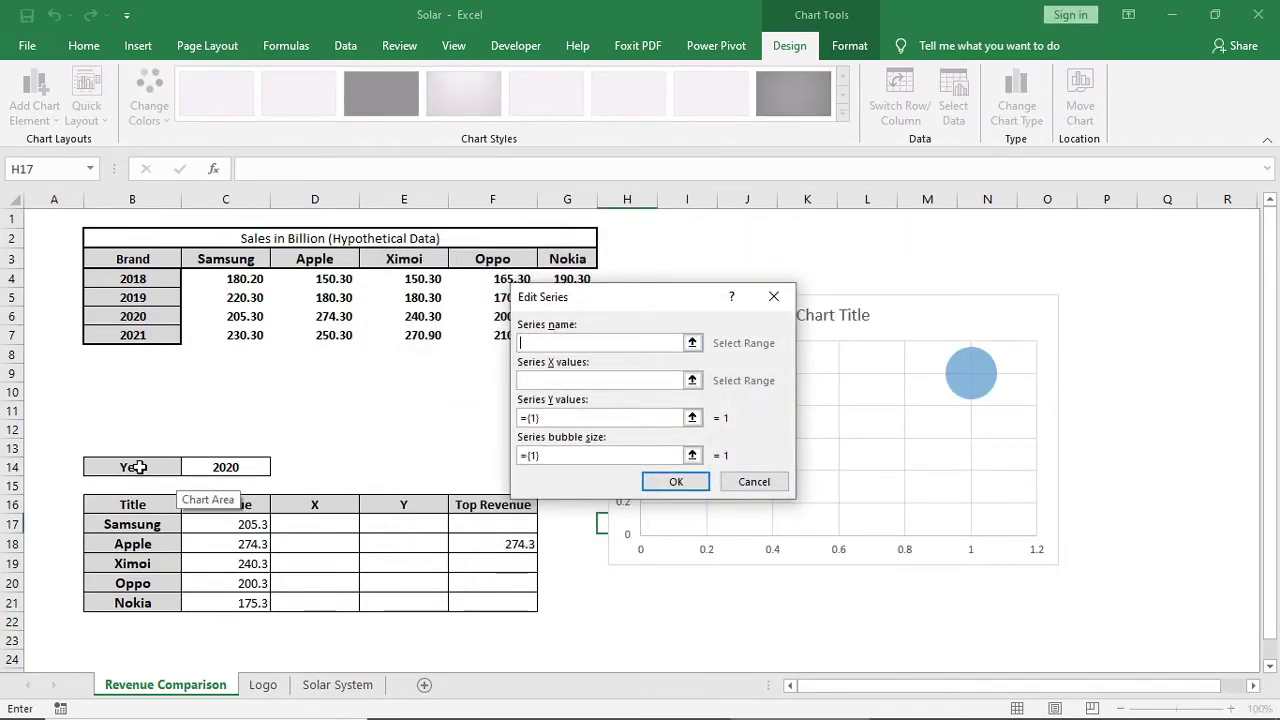
type("Revenue")
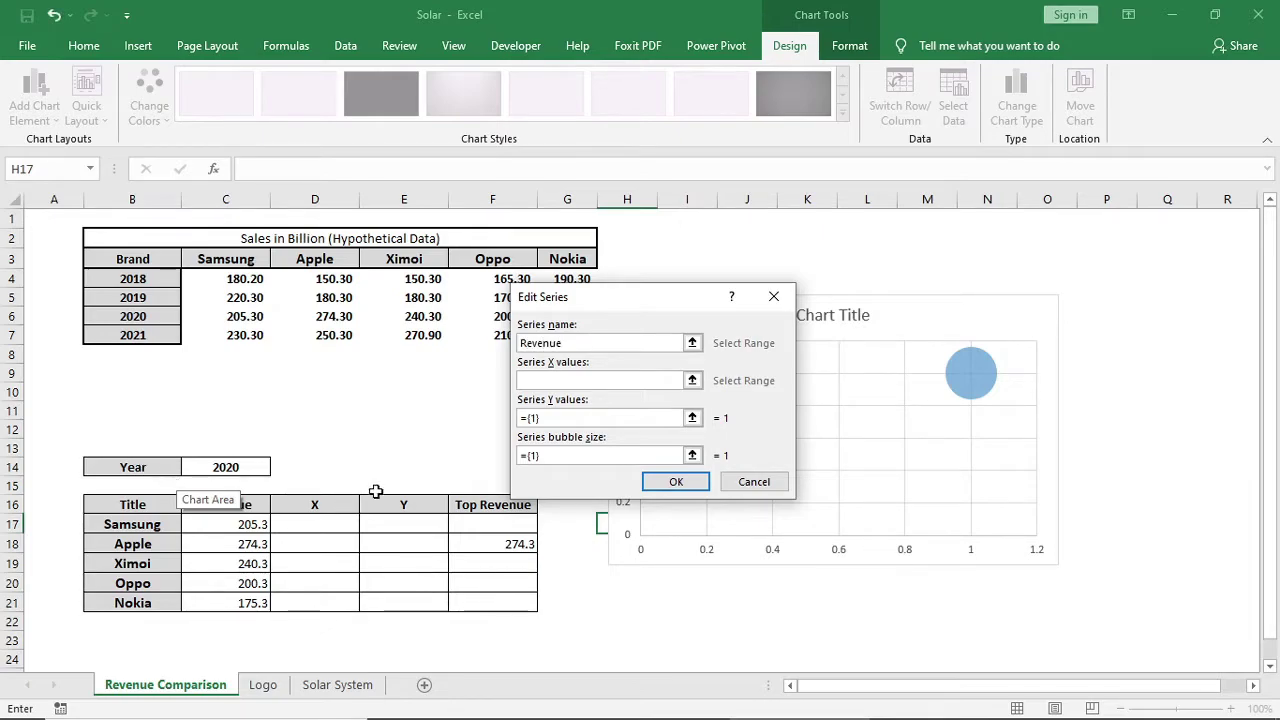
left_click(543, 380)
left_click_drag(315, 524, 315, 602)
- Set the series Y values to E17:E21 and bubble sizes to C17:C21, then apply
left_click_drag(645, 425, 520, 420)
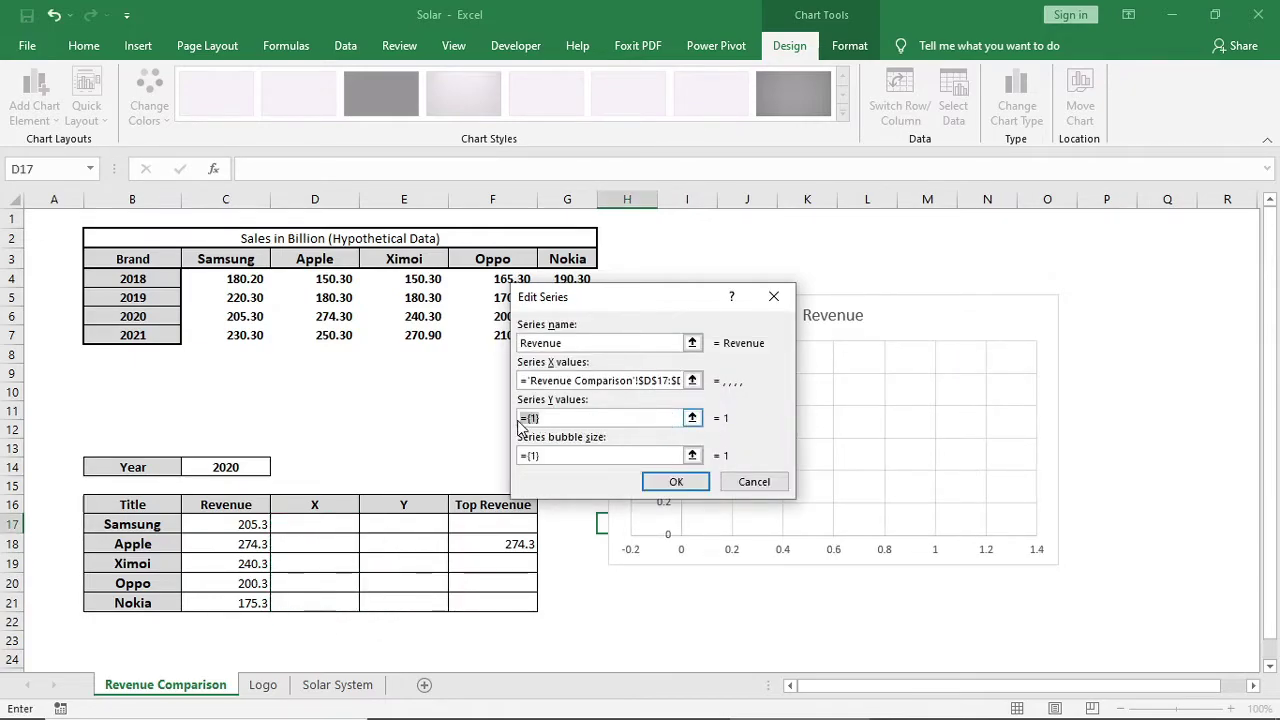
key("Delete")
left_click(411, 522)
left_click_drag(411, 522, 409, 602)
left_click_drag(614, 455, 510, 461)
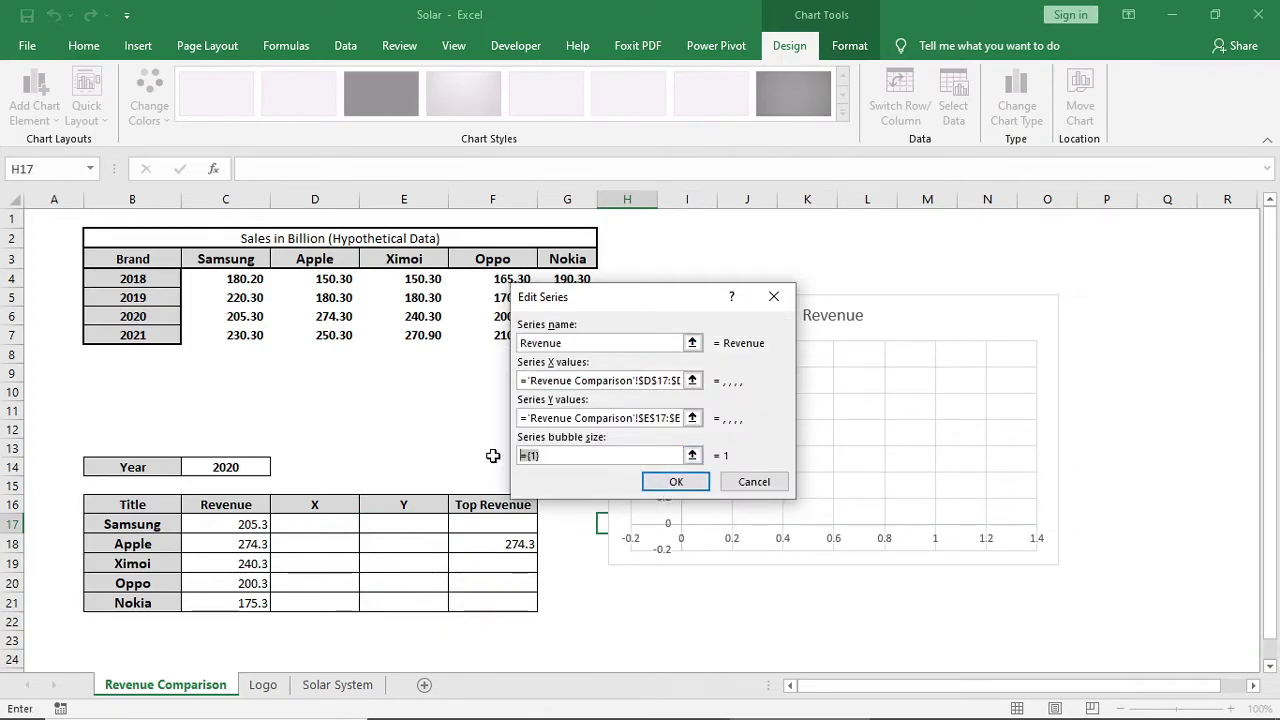
key("Delete")
left_click_drag(251, 522, 250, 600)
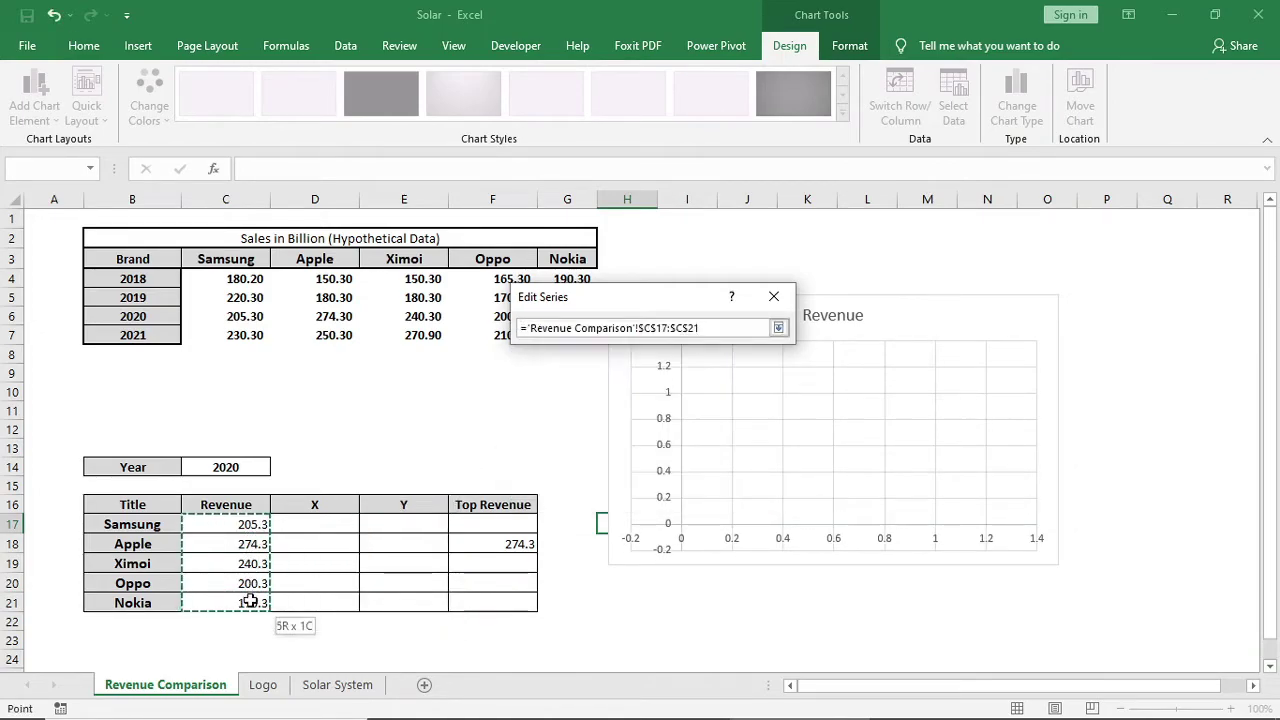
left_click(660, 488)
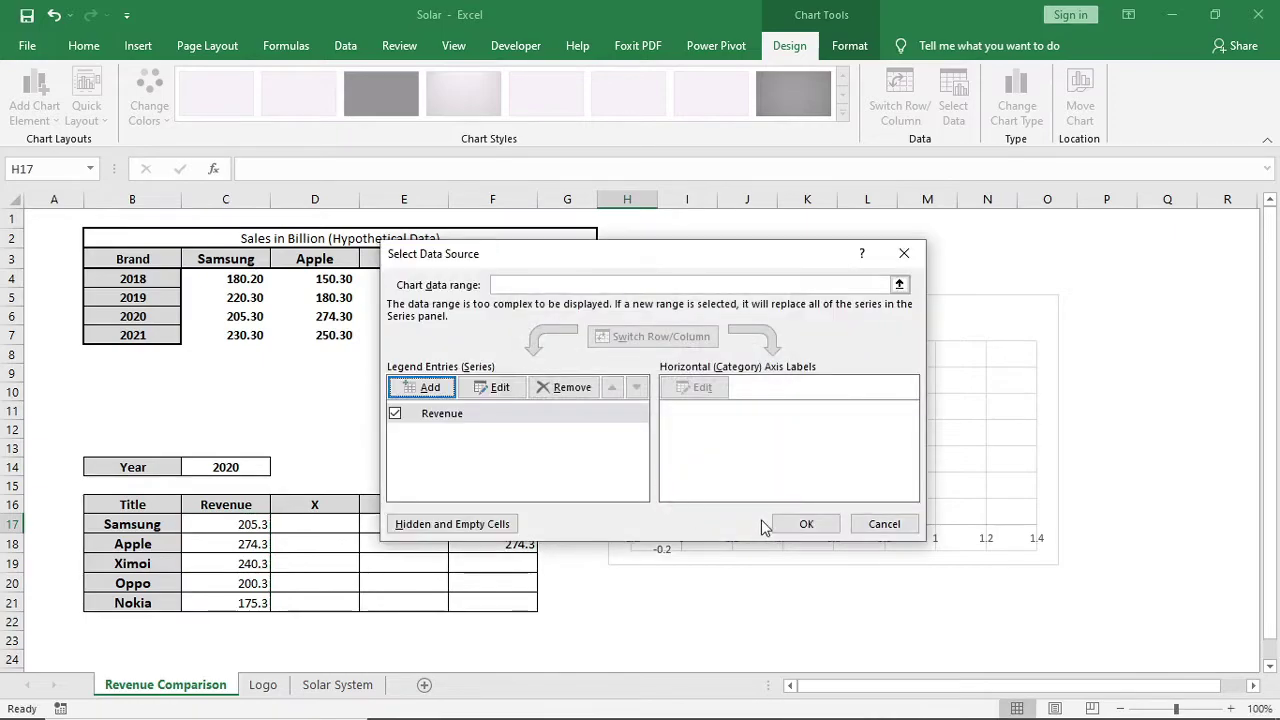
left_click(806, 524)
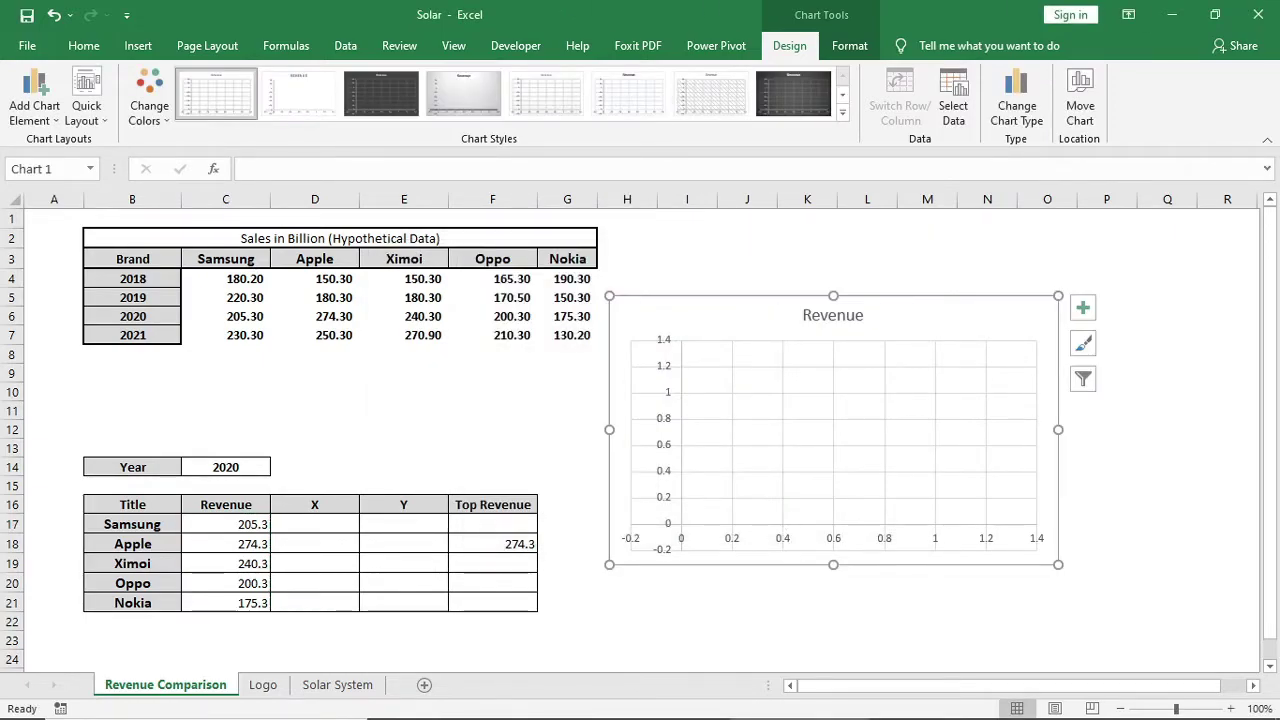
- Enter X 1 and Y 7 for Samsung, and X 2 and Y 5 for Apple
left_click(317, 525)
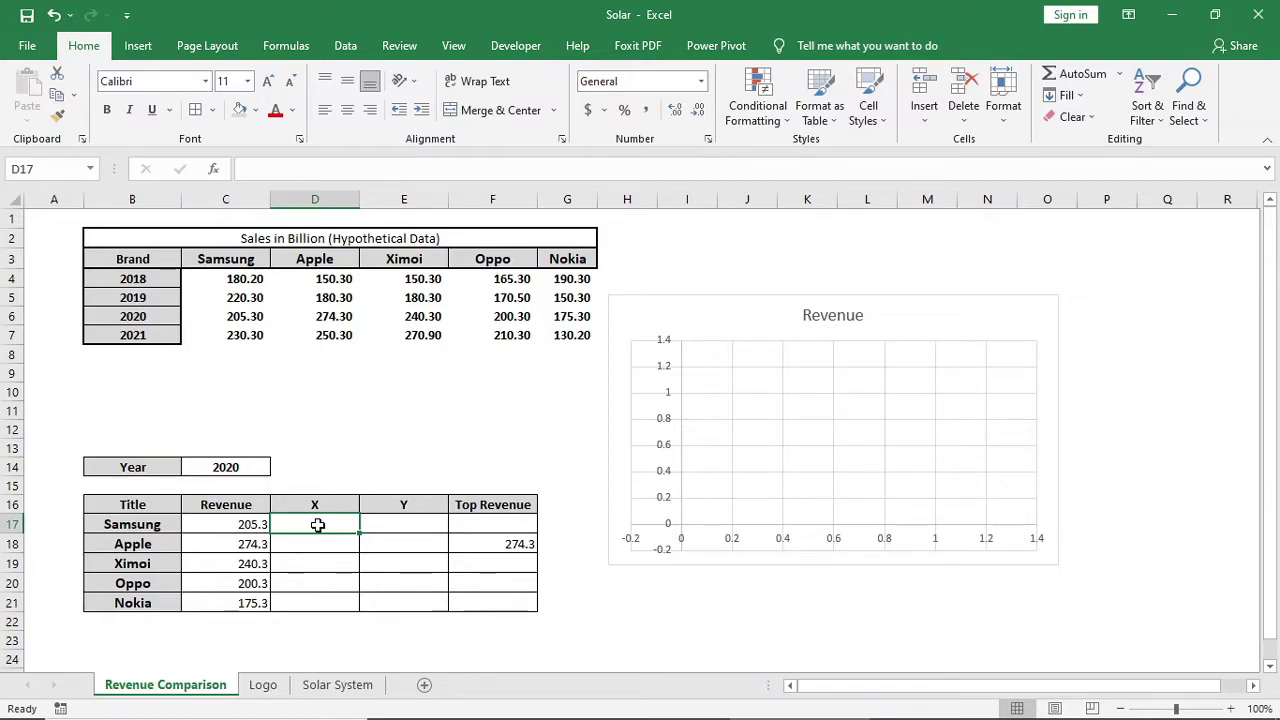
type("1")
key("Tab")
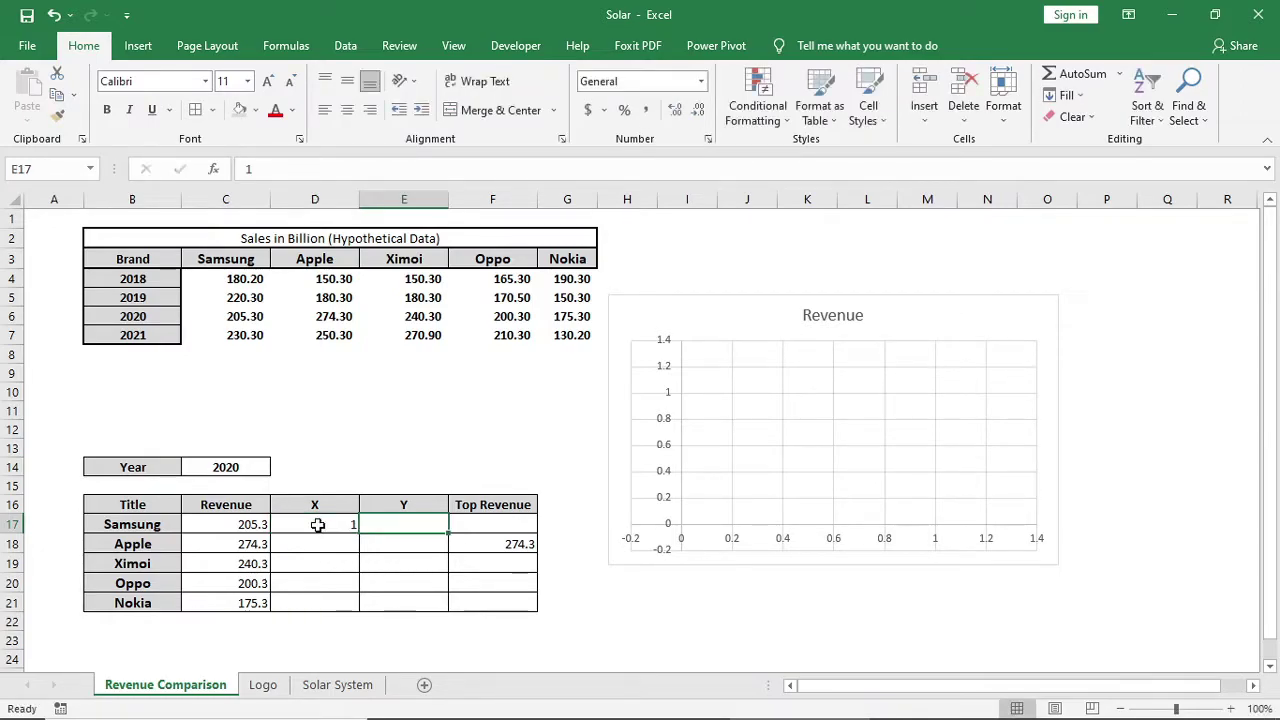
type("7")
key("Return")
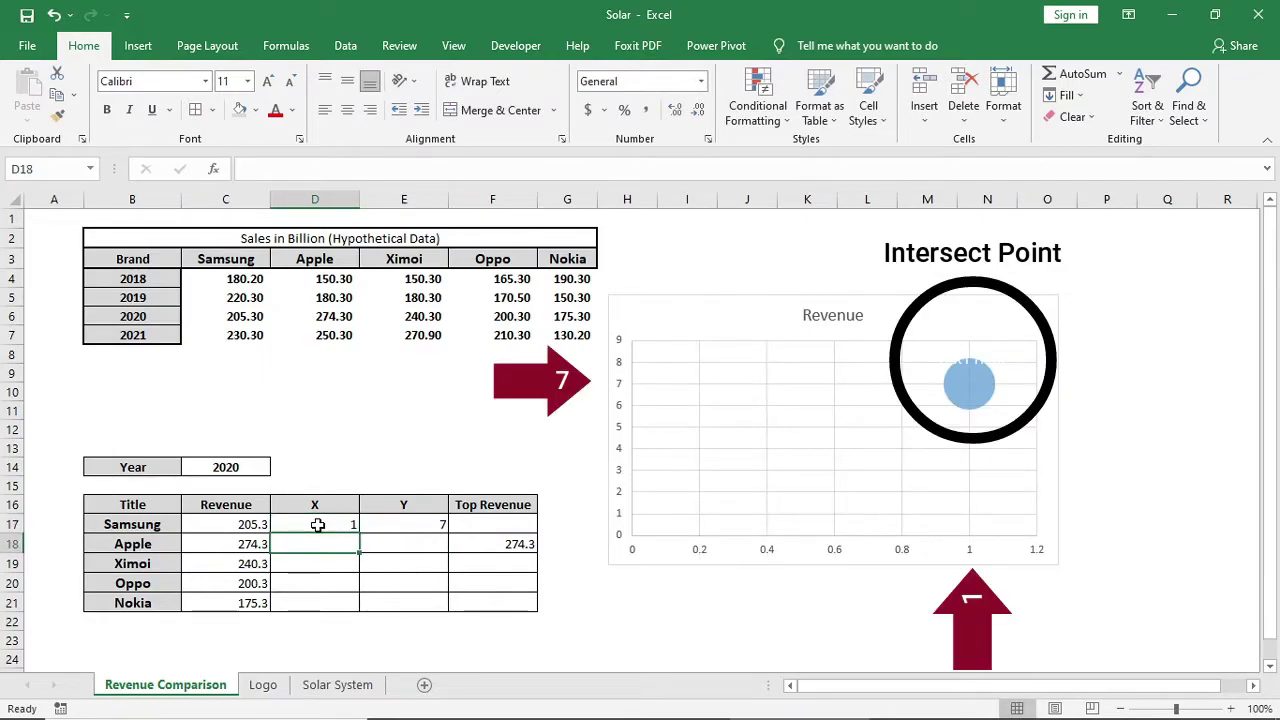
type("2")
key("Tab")
type("5")
key("Return")
left_click(372, 524)
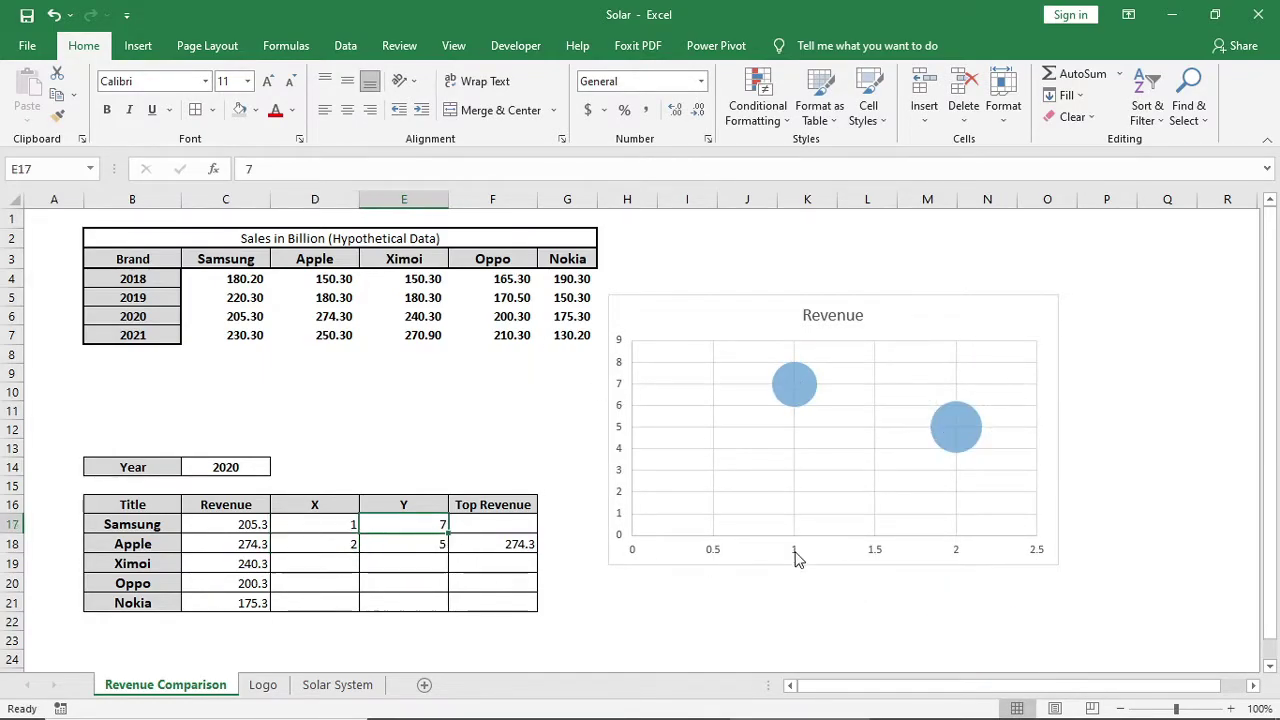
- Fill X values 3, 4, 5 and Y values 7, 5, 7 for the remaining brands, then nudge the chart
left_click(337, 560)
type("3 4 5")
left_click(386, 563)
type("7 5 7")
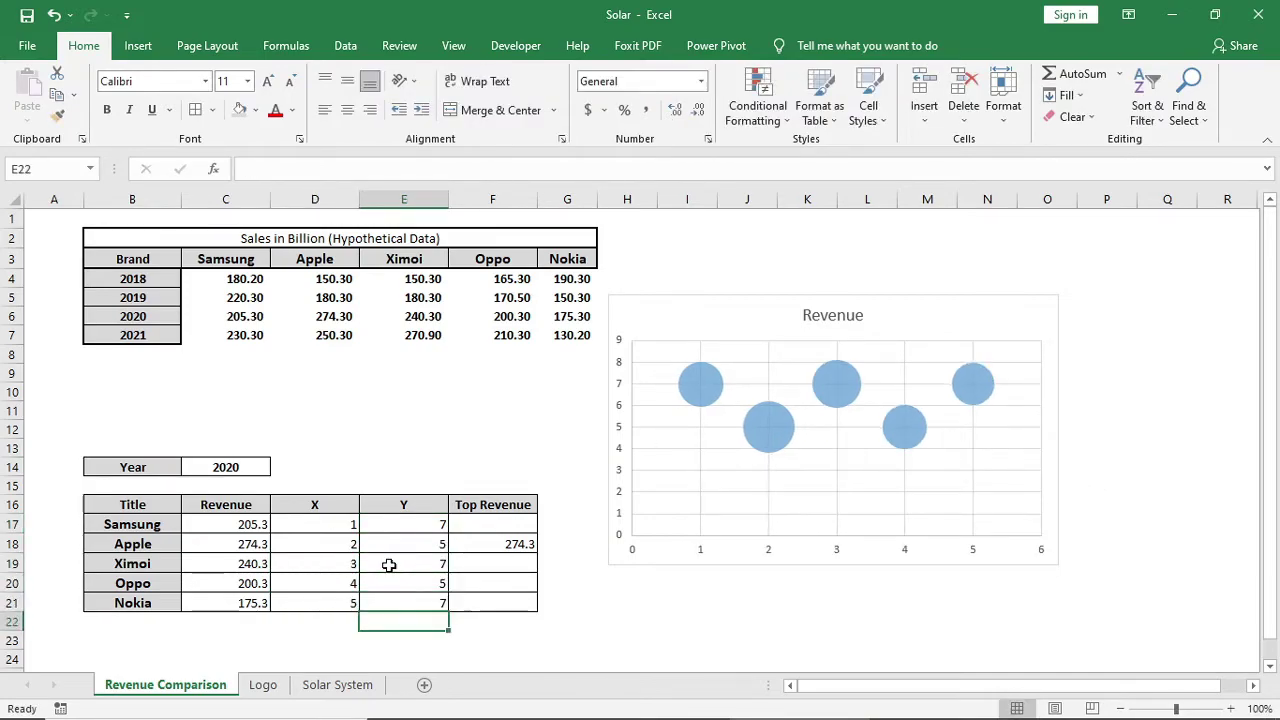
left_click_drag(622, 525, 647, 497)
left_click(850, 287)
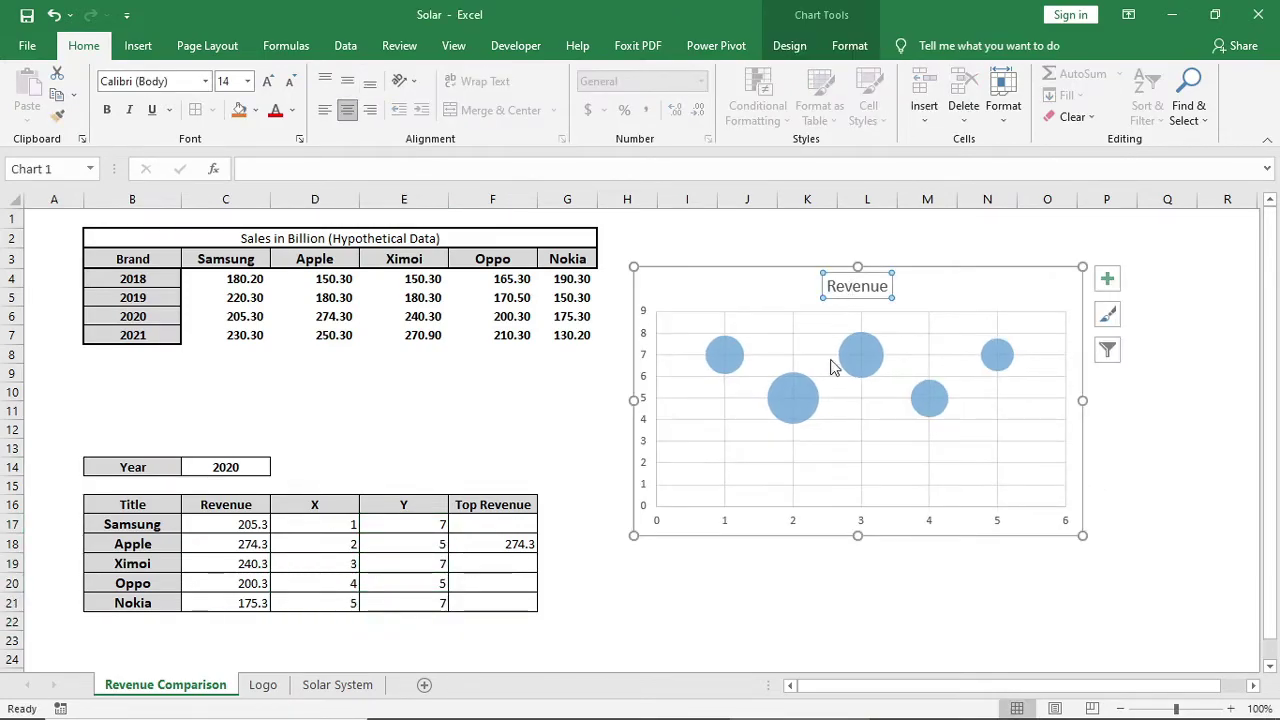
- Delete the chart title, gridlines and horizontal axis labels
key("Delete")
left_click(861, 474)
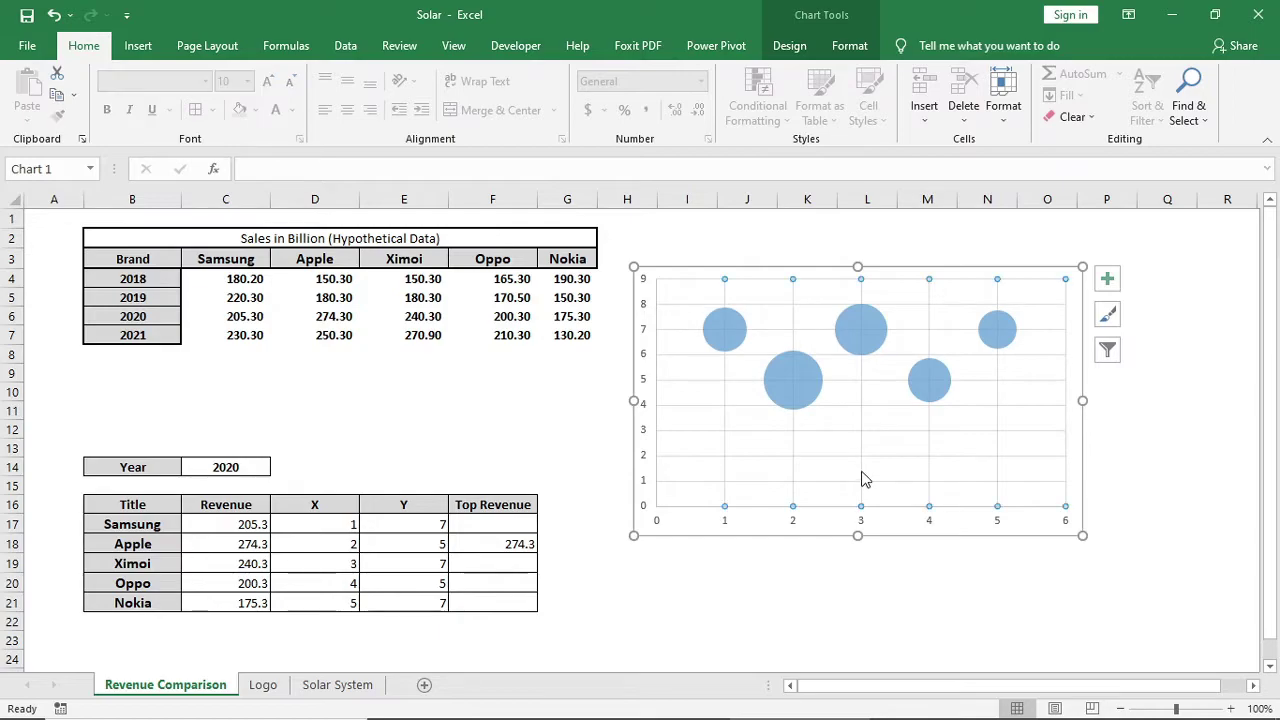
key("Delete")
left_click(848, 457)
left_click(714, 507)
key("Delete")
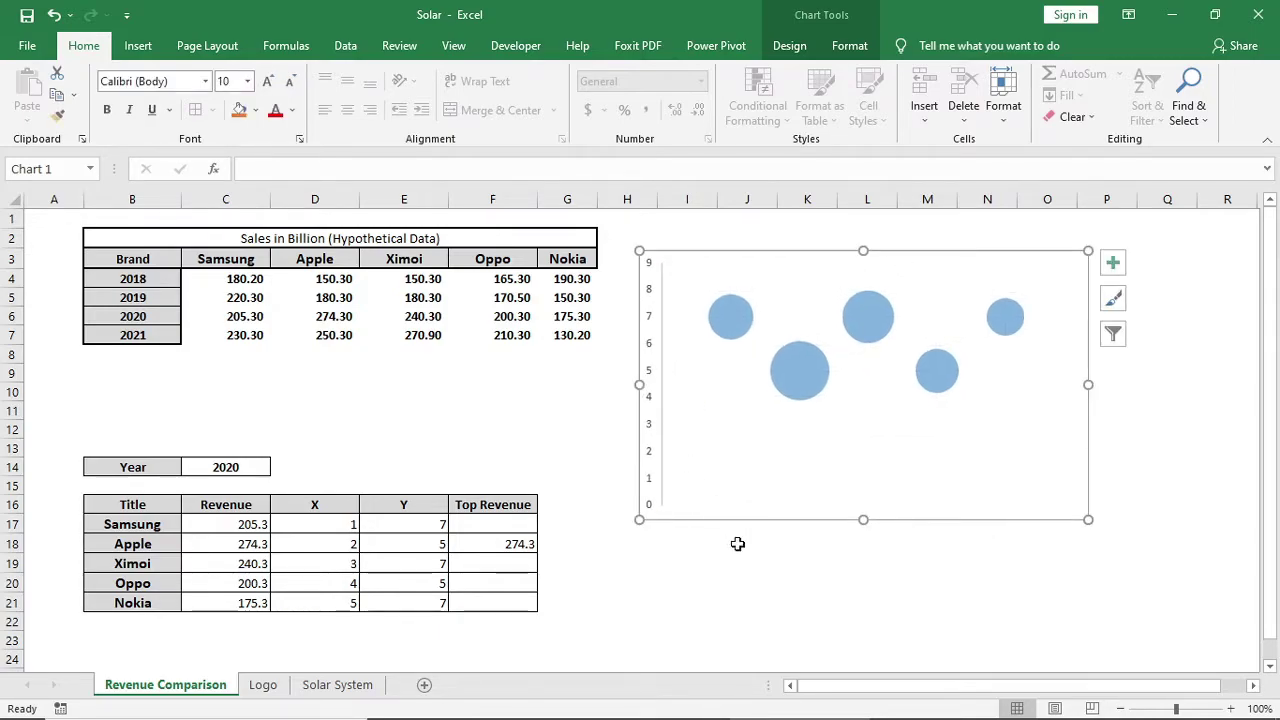
- Set the vertical axis maximum to 10, then delete the vertical axis
right_click(650, 397)
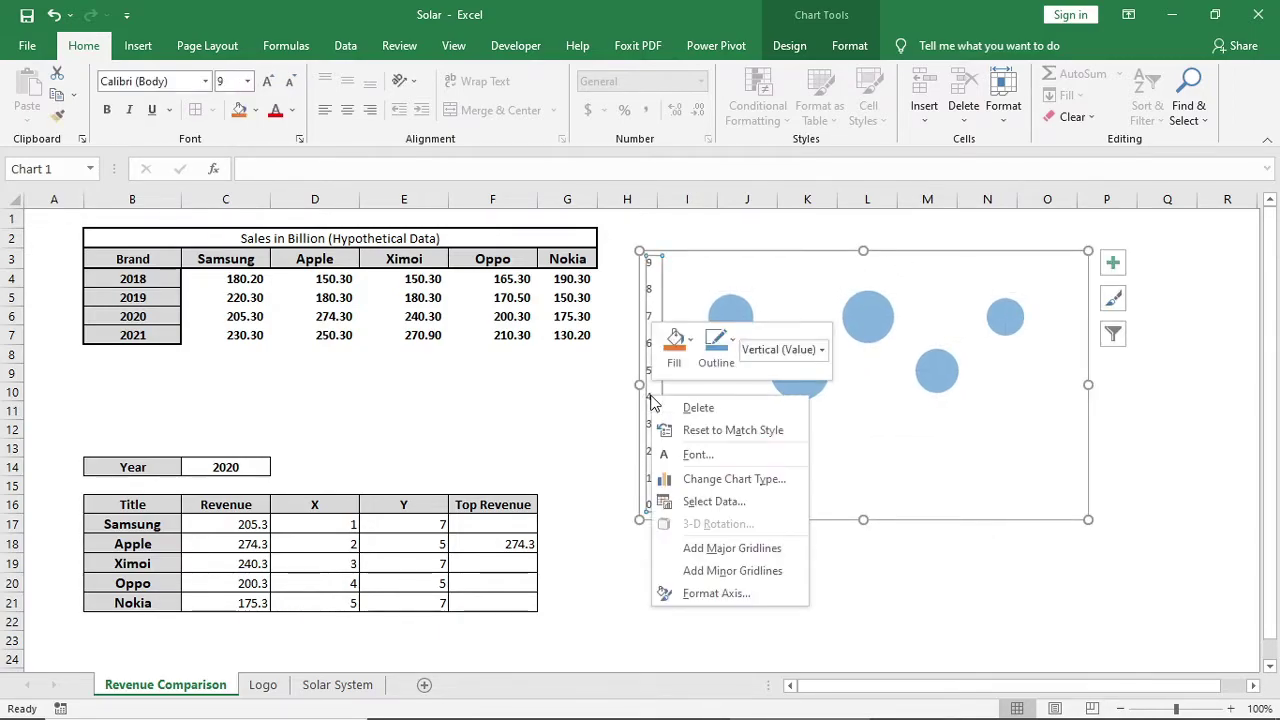
left_click(701, 594)
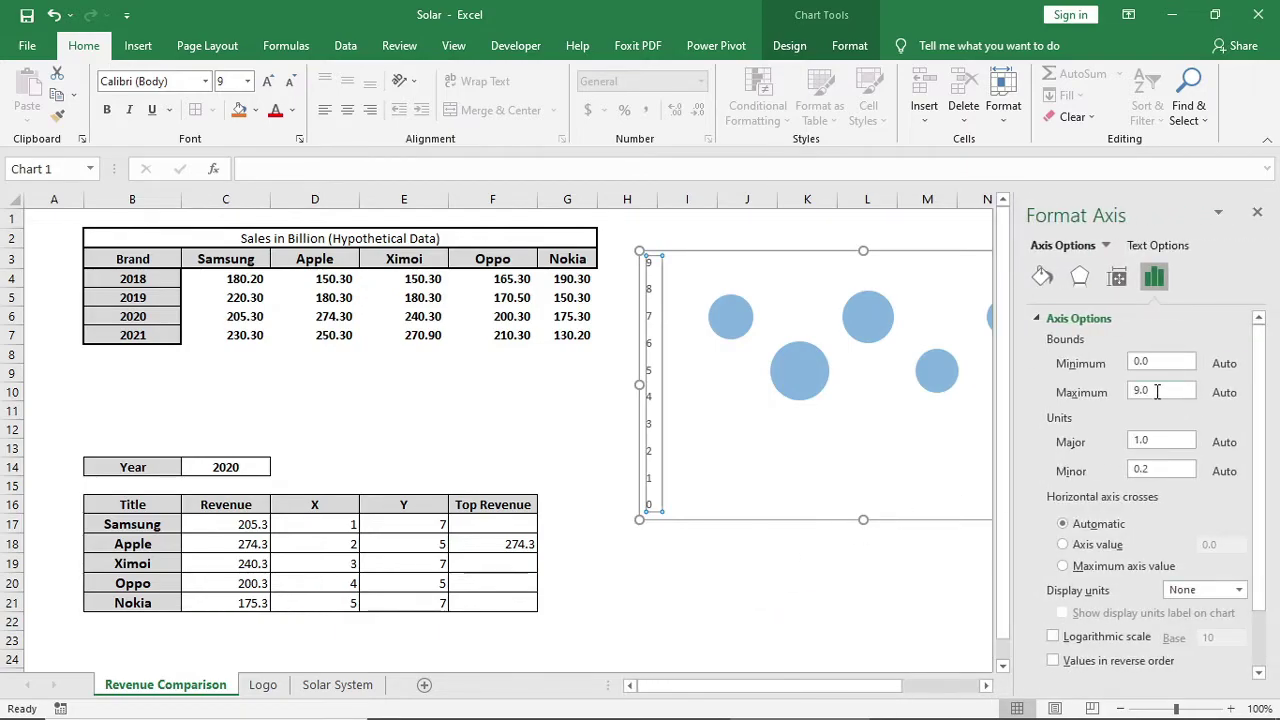
left_click(1157, 392)
type("10")
key("Return")
left_click(1257, 213)
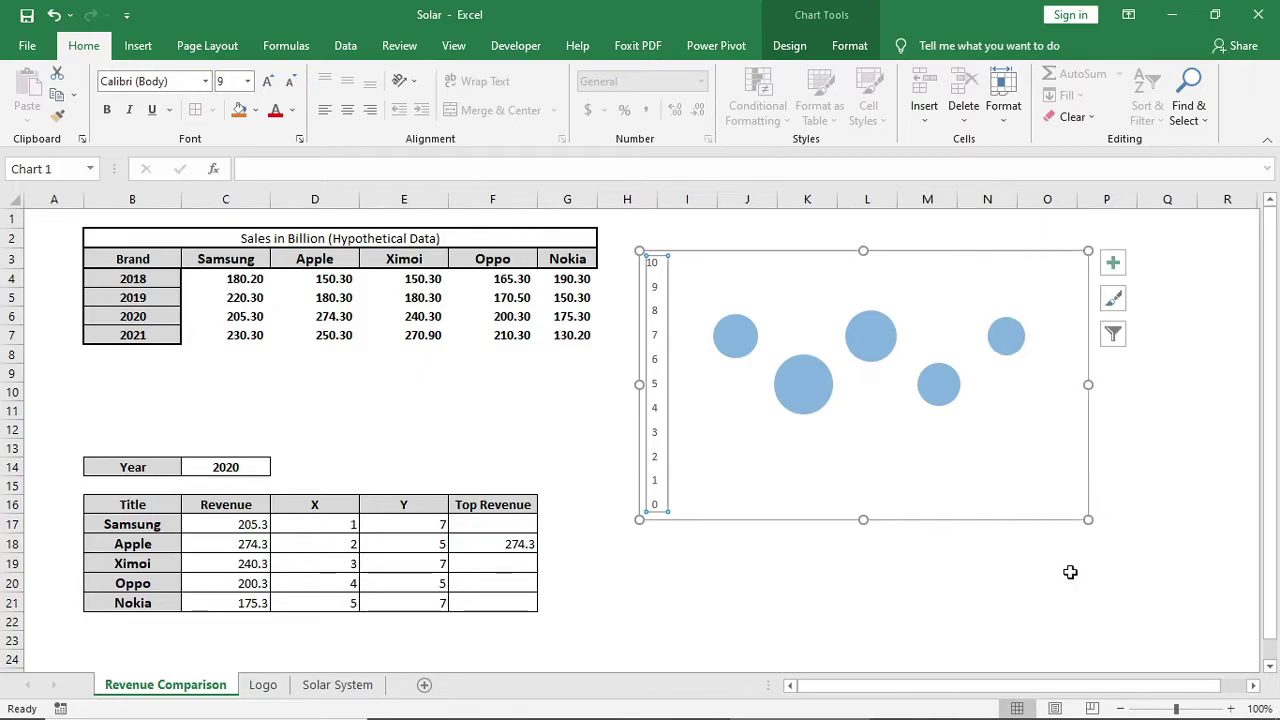
key("Delete")
- Copy all five logos from the Logo sheet and paste them below the table on Revenue Comparison
scroll(509, 531, "down", 2)
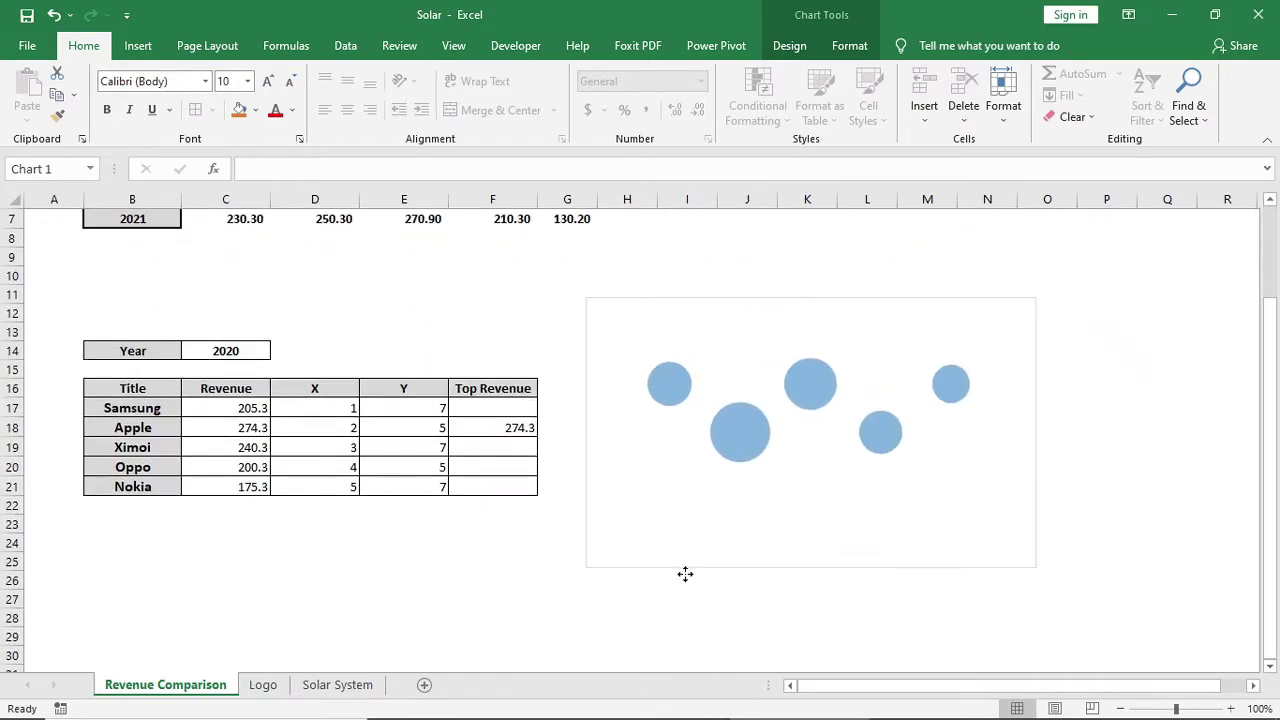
left_click_drag(686, 574, 686, 578)
left_click(263, 684)
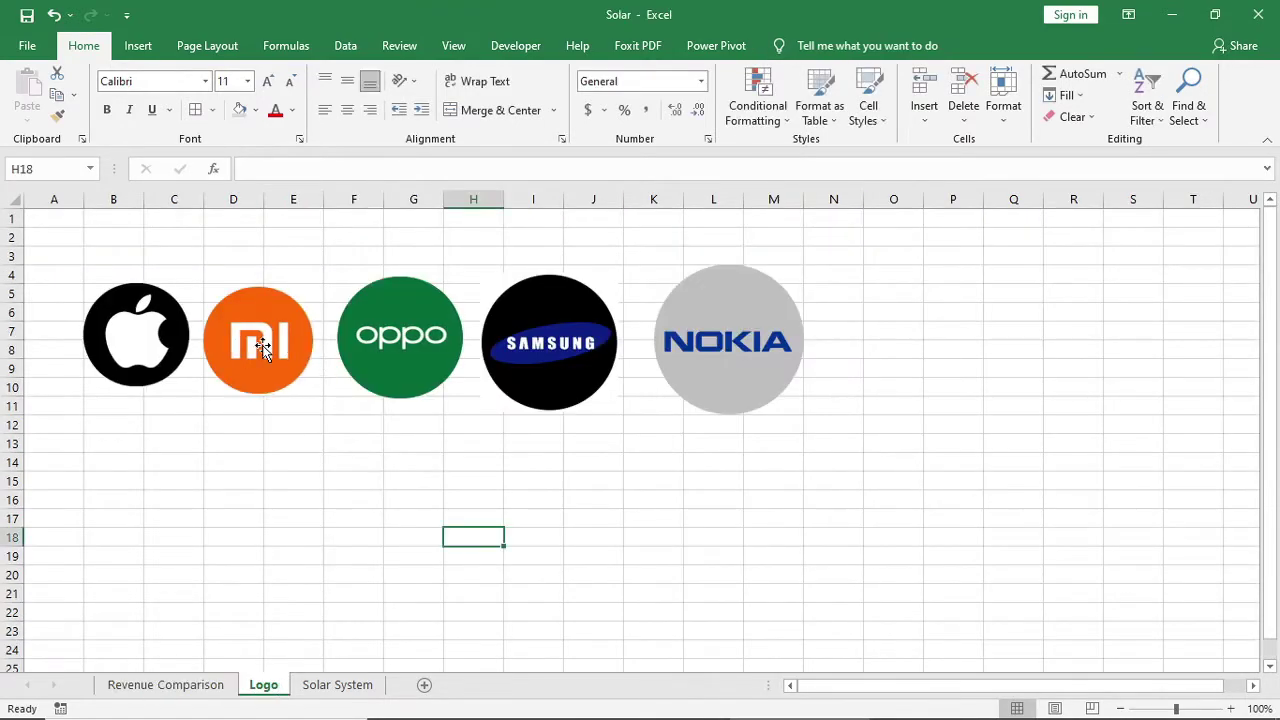
key("ctrl+a")
key("ctrl+c")
left_click(165, 684)
key("ctrl+v")
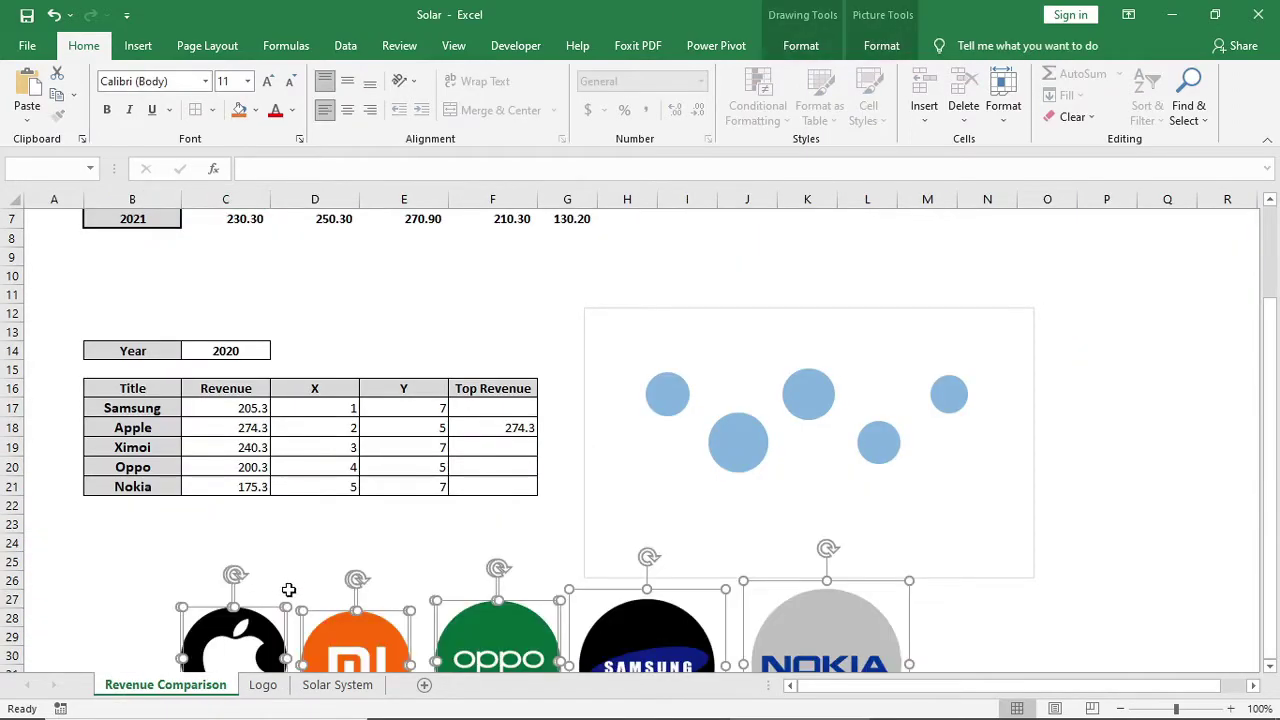
left_click(404, 523)
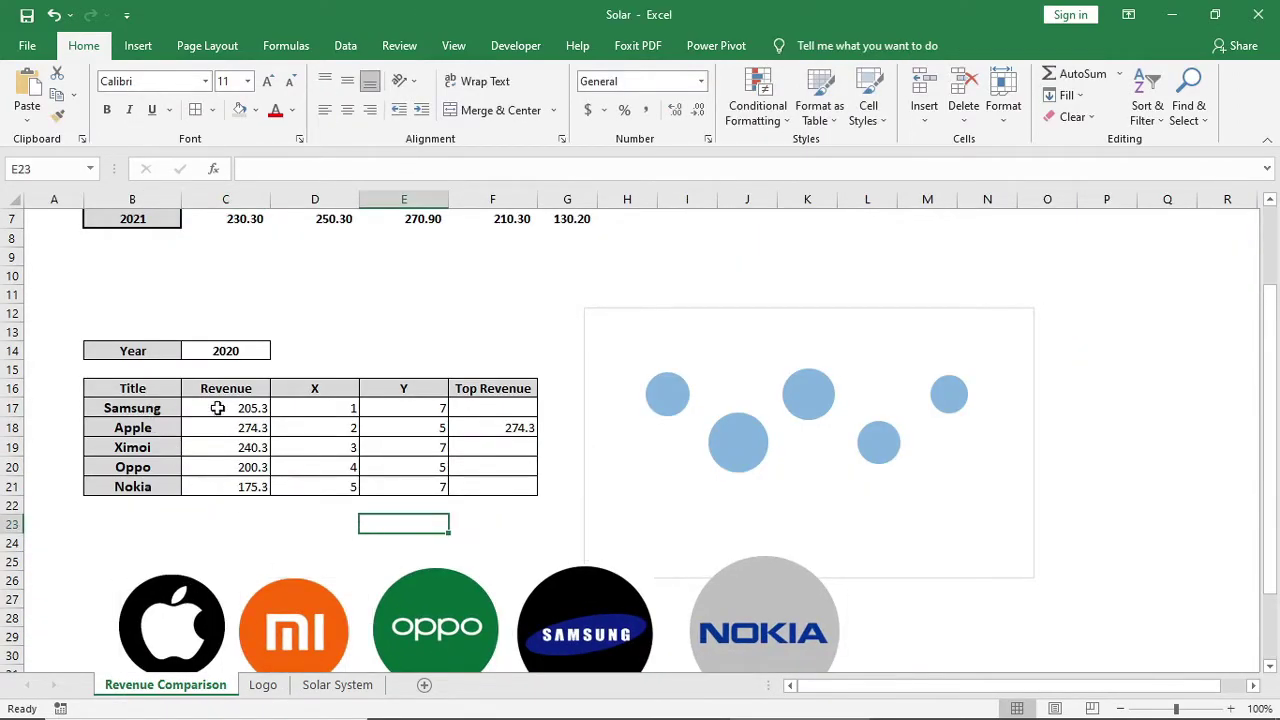
left_click(567, 630)
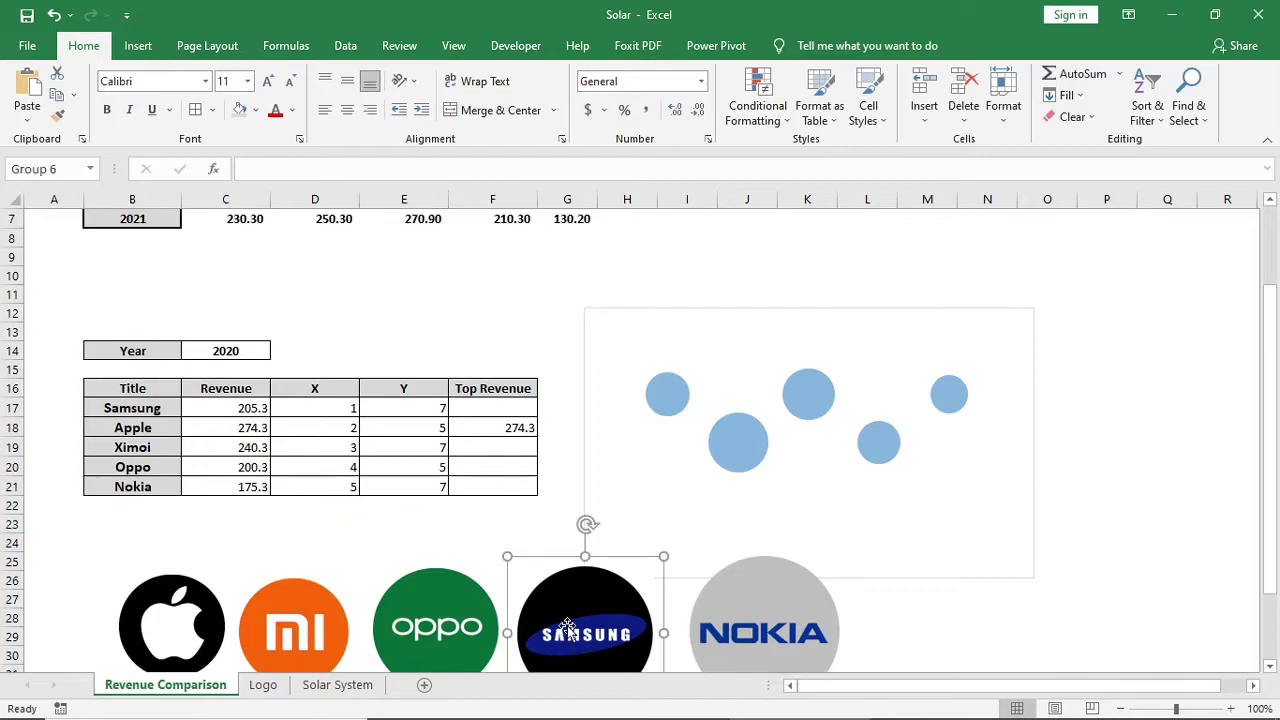
- Fill the Samsung and Apple bubbles with their logos
left_click(671, 408)
left_click(668, 395)
key("ctrl+v")
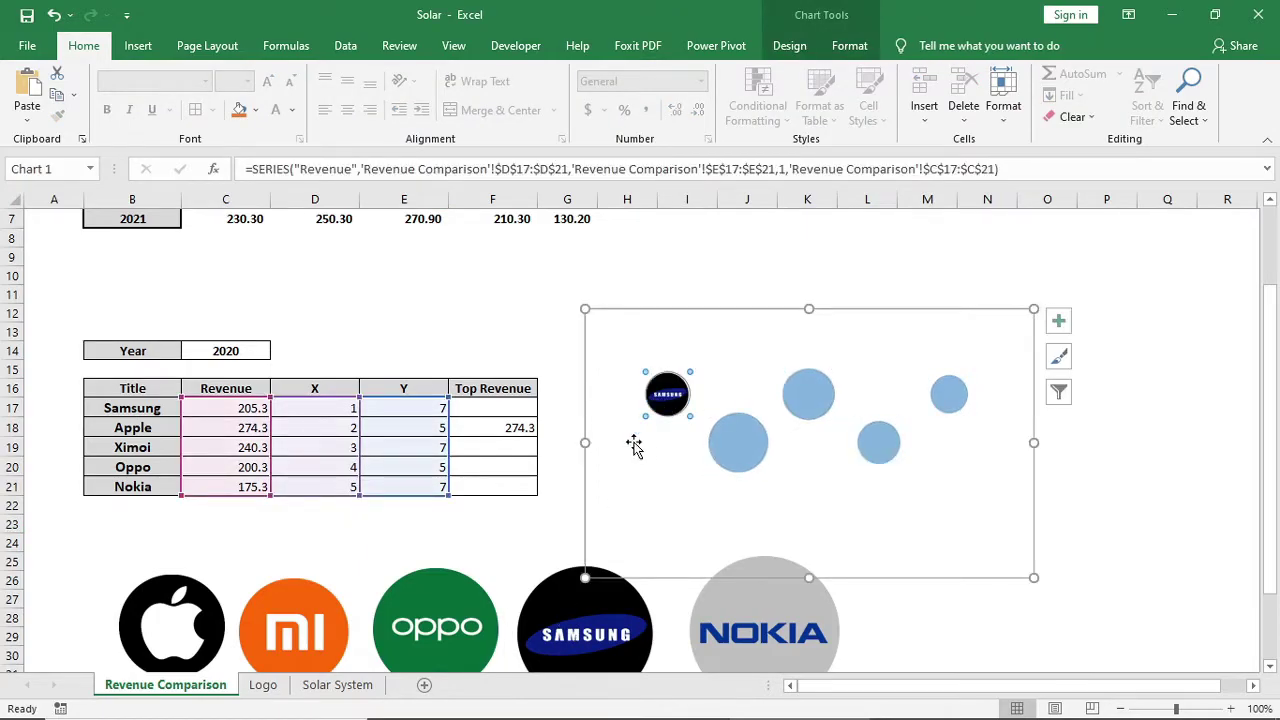
left_click(203, 625)
left_click(741, 466)
left_click(741, 466)
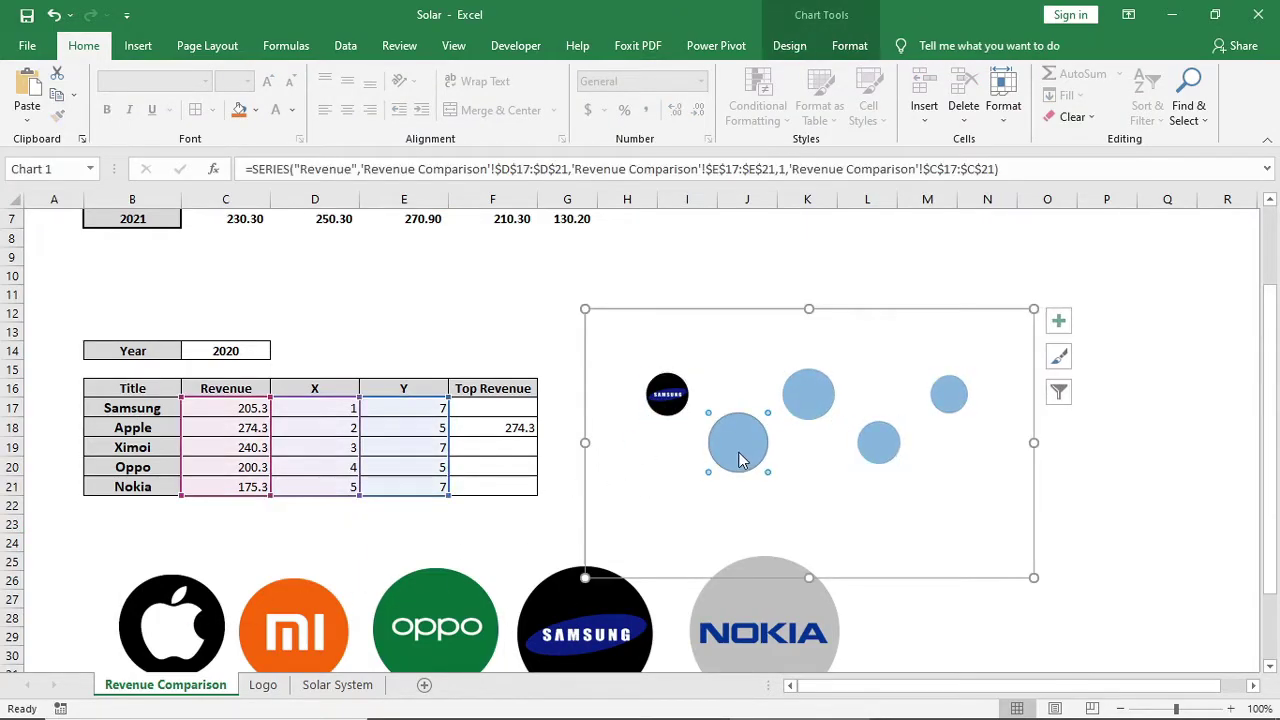
key("ctrl+v")
- Fill the Ximoi bubble with the Mi logo
left_click(452, 622)
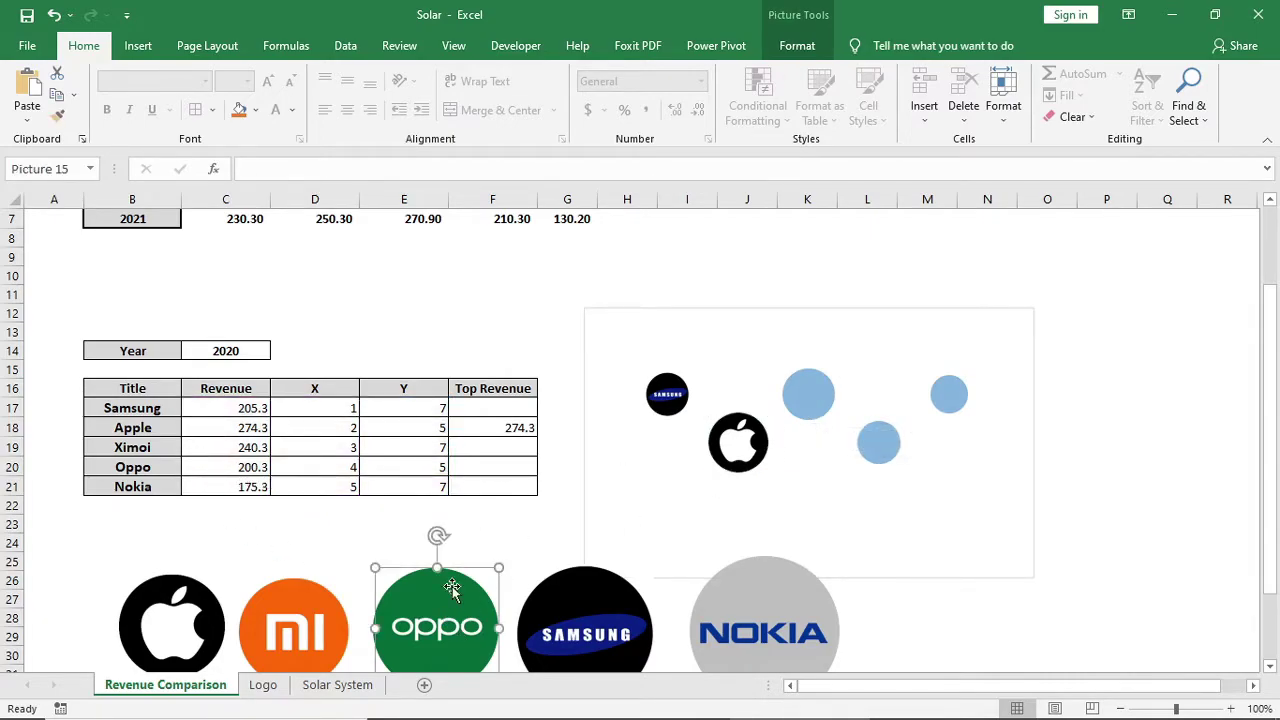
left_click(305, 615)
key("ctrl+c")
left_click(812, 404)
left_click(812, 404)
key("ctrl+v")
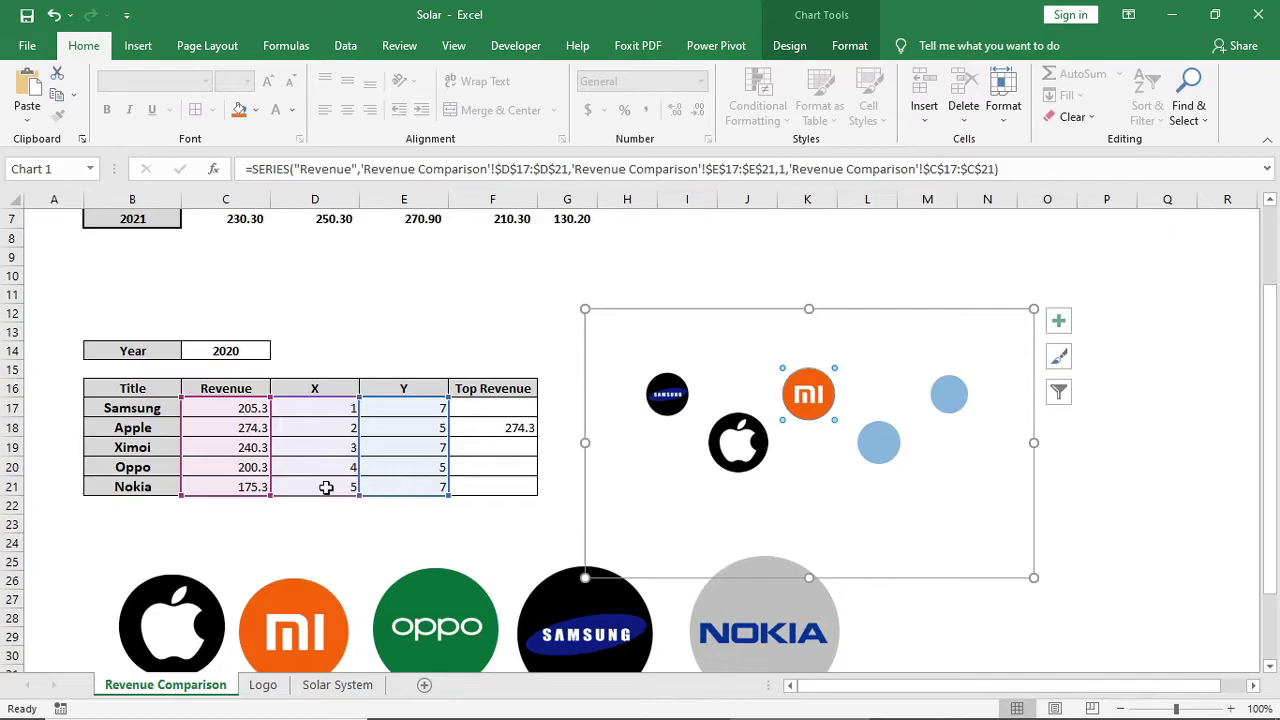
- Fill the Oppo and Nokia bubbles with their logos
left_click(440, 616)
key("ctrl+c")
left_click(869, 449)
left_click(869, 449)
key("ctrl+v")
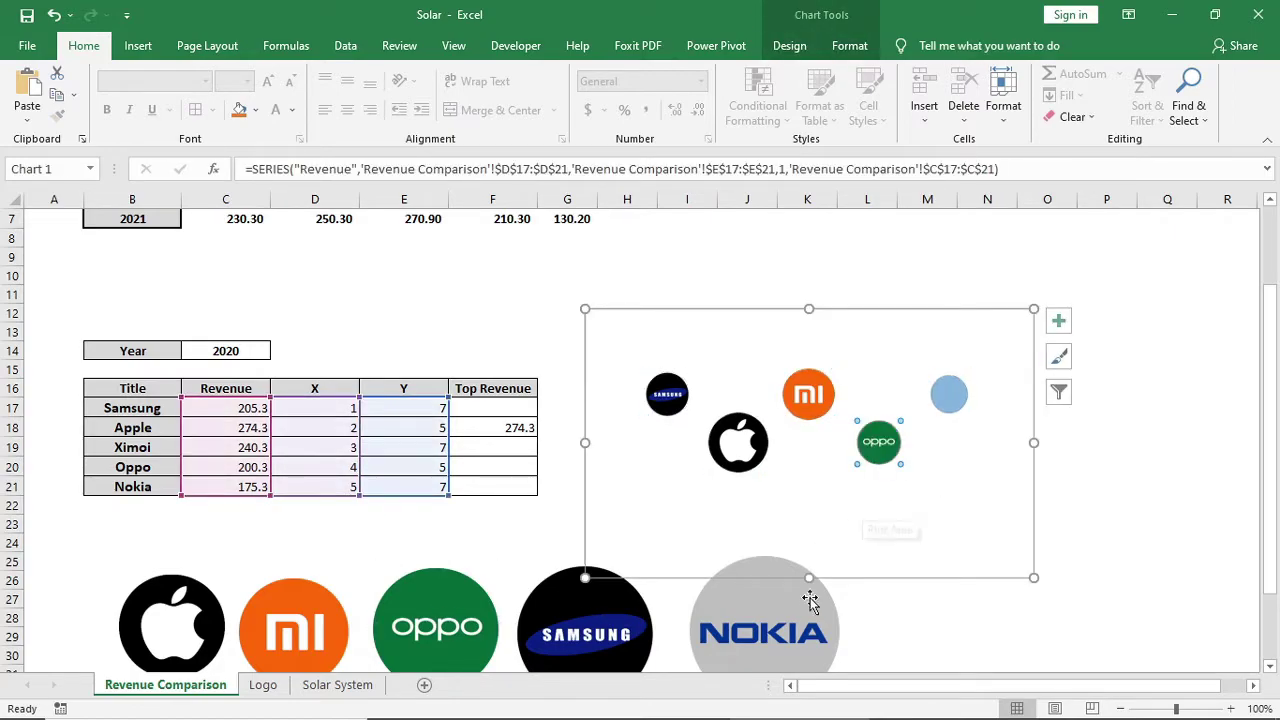
left_click(815, 600)
key("ctrl+c")
left_click(948, 395)
left_click(948, 395)
key("ctrl+v")
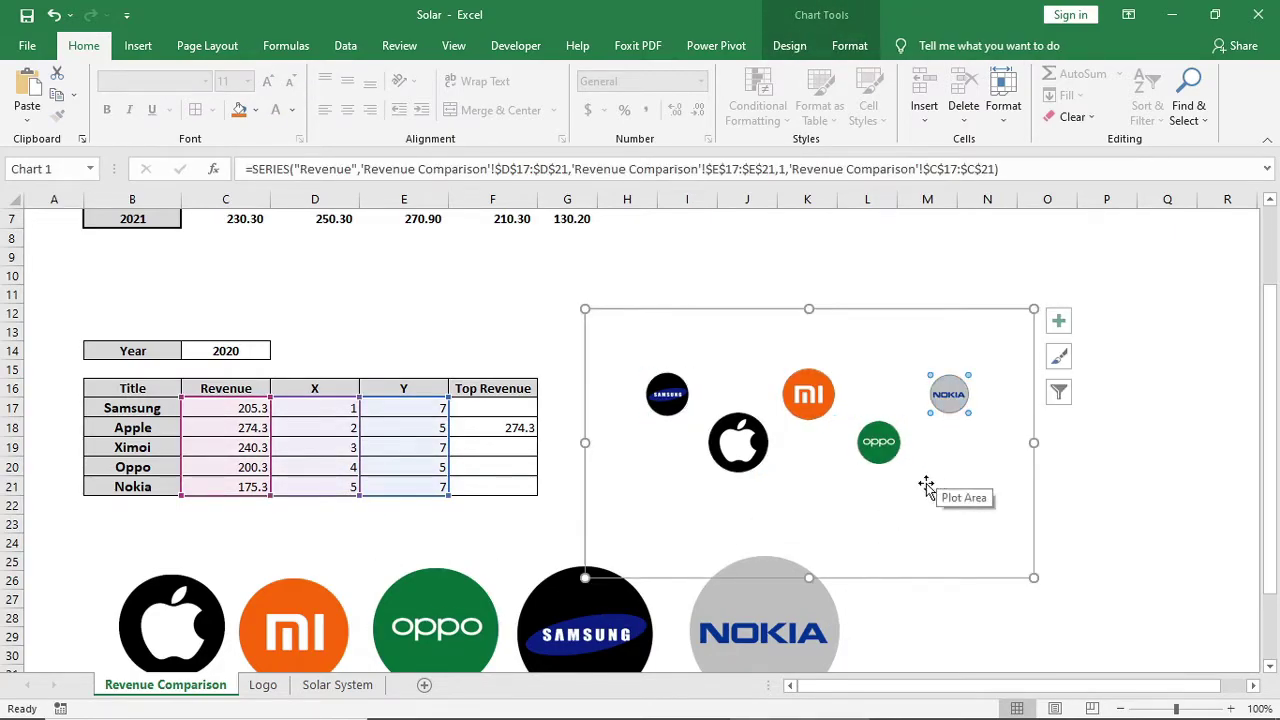
- Delete the five loose logo copies from the sheet
left_click(765, 610)
left_click(585, 610, "ctrl")
left_click(436, 610, "ctrl")
left_click(293, 610, "ctrl")
left_click(226, 643, "ctrl")
key("Delete")
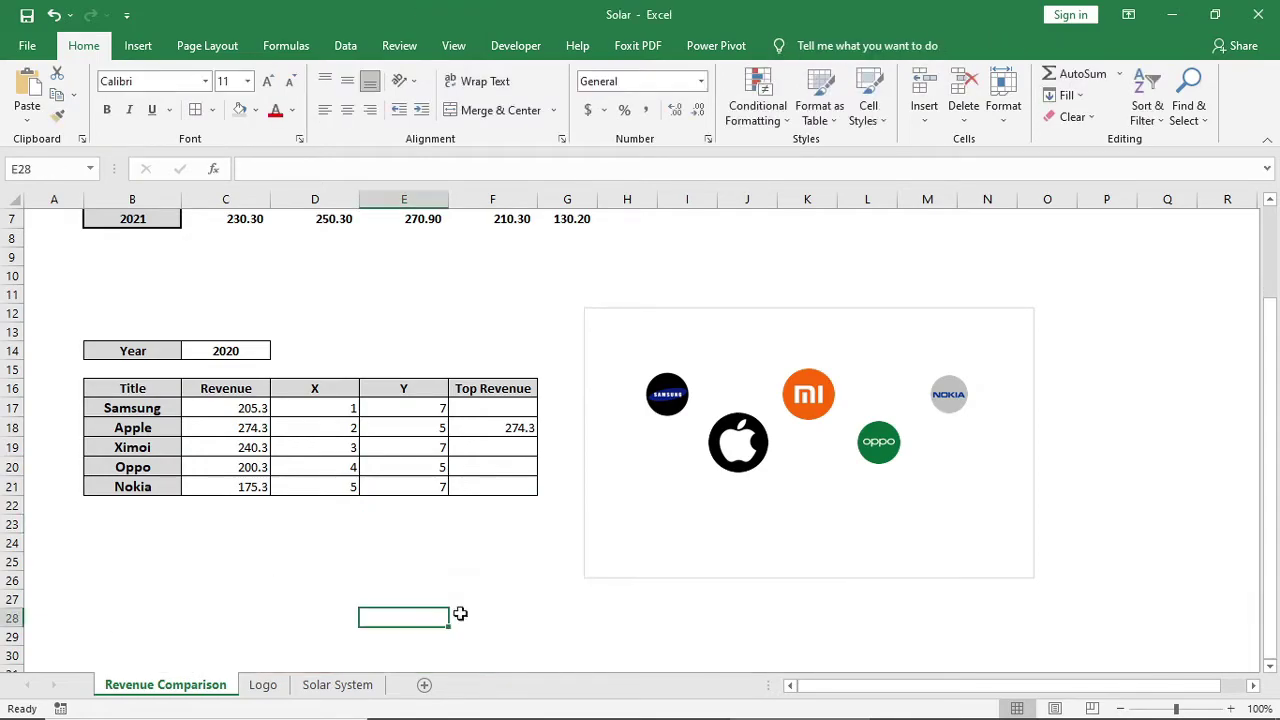
right_click(788, 528)
left_click(707, 578)
- Add a Top_Revenue series with X values D17:D21 and Y values E17:E21
right_click(712, 574)
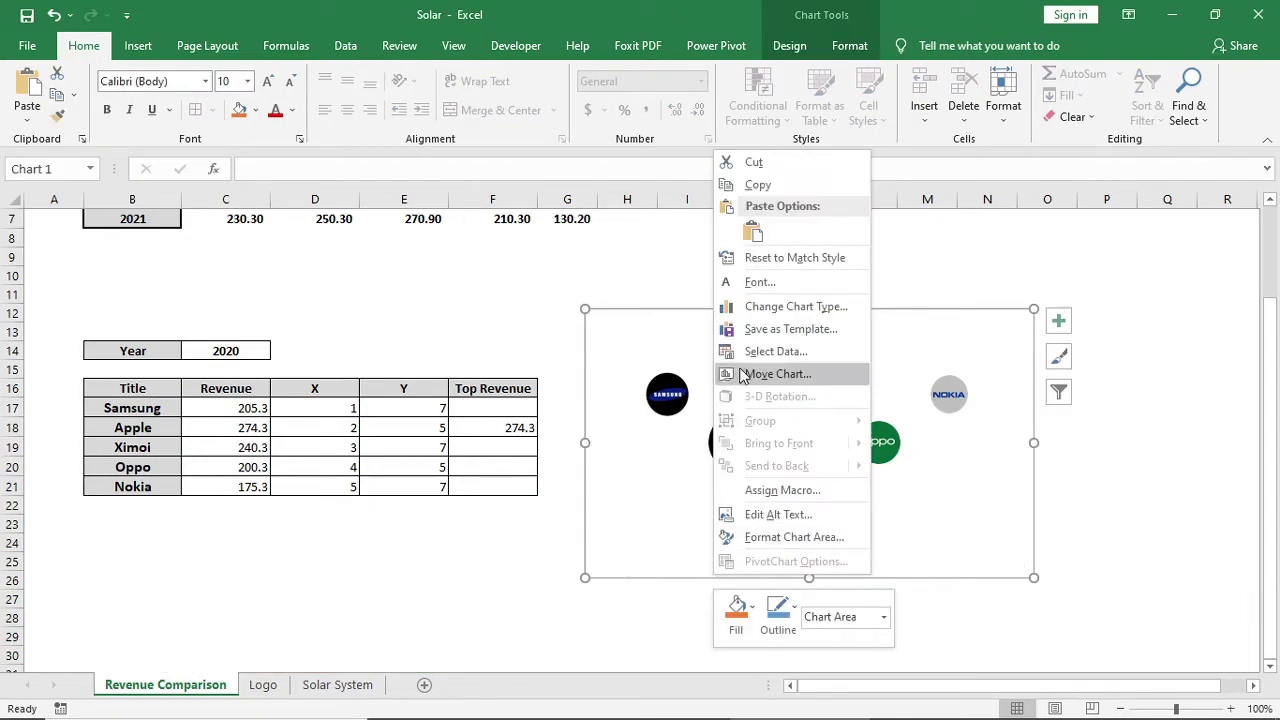
left_click(776, 351)
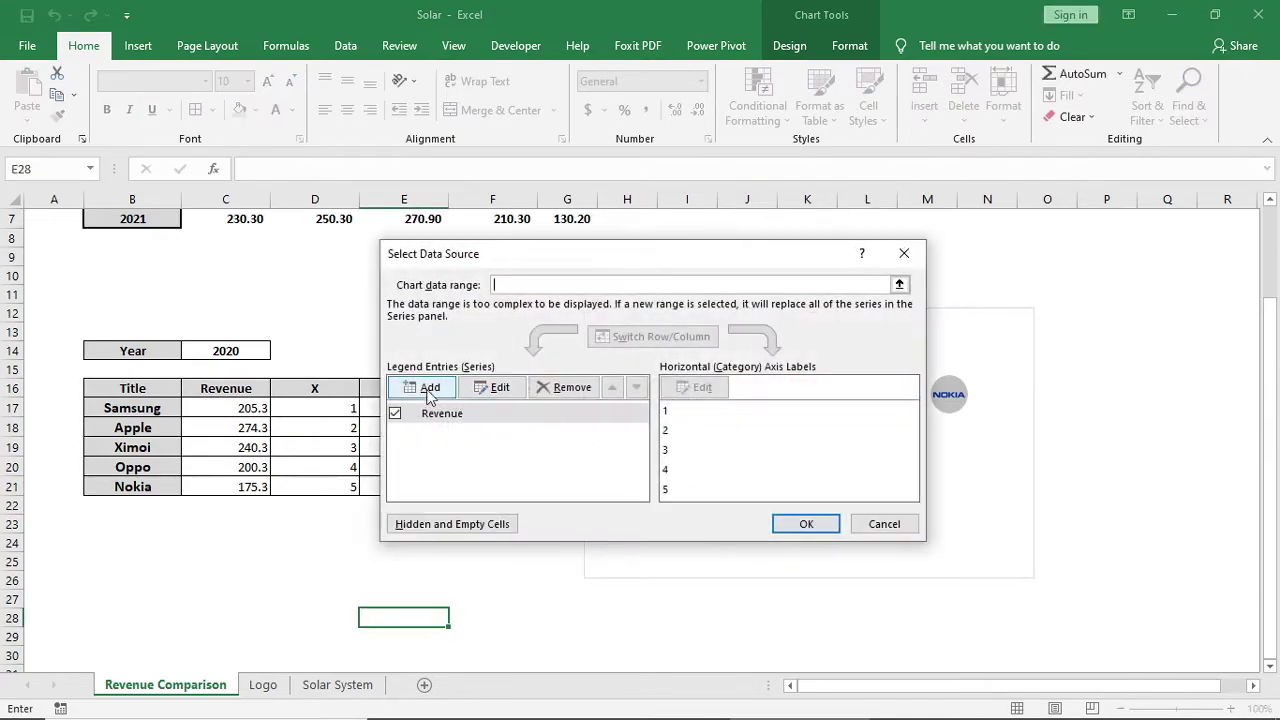
left_click(510, 463)
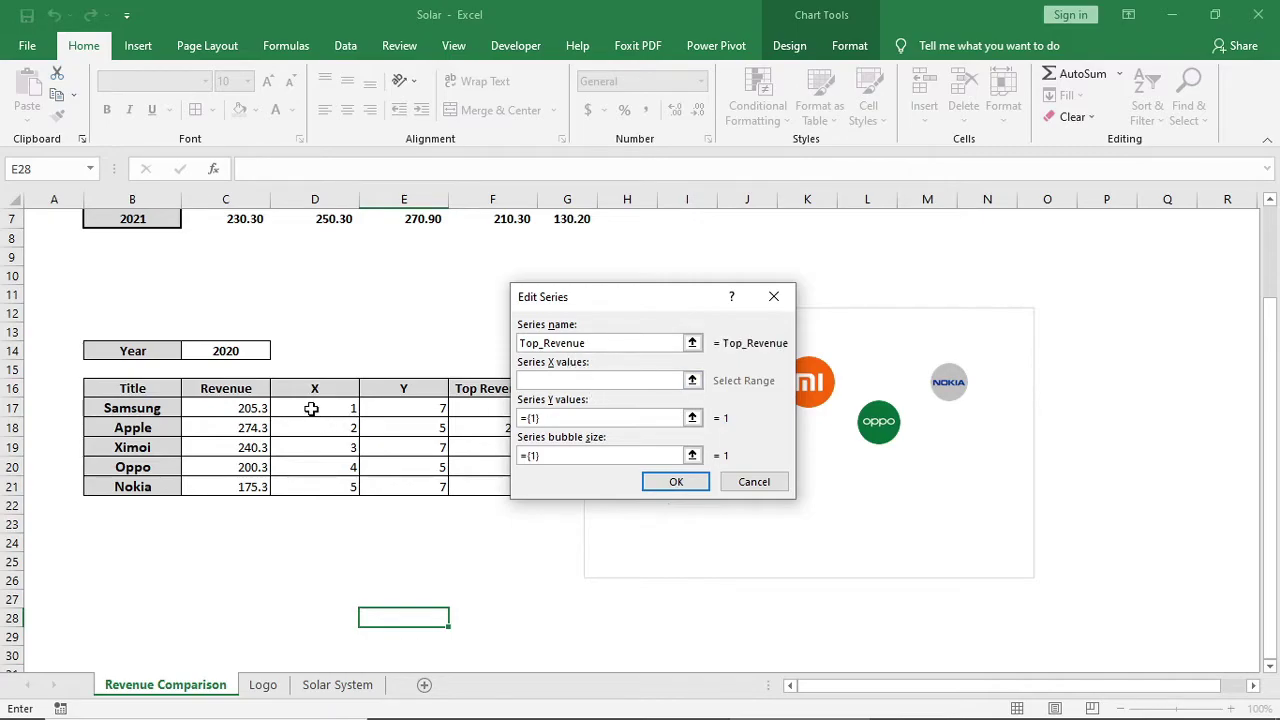
left_click_drag(311, 408, 352, 487)
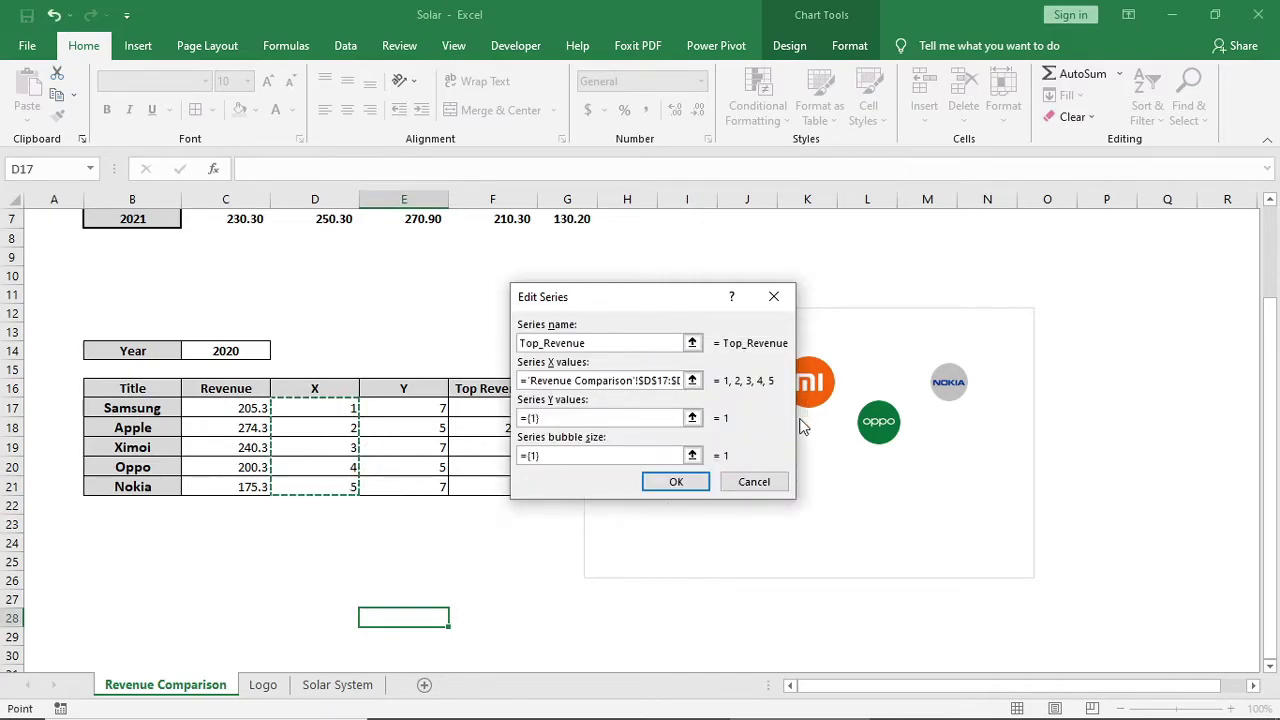
left_click(692, 418)
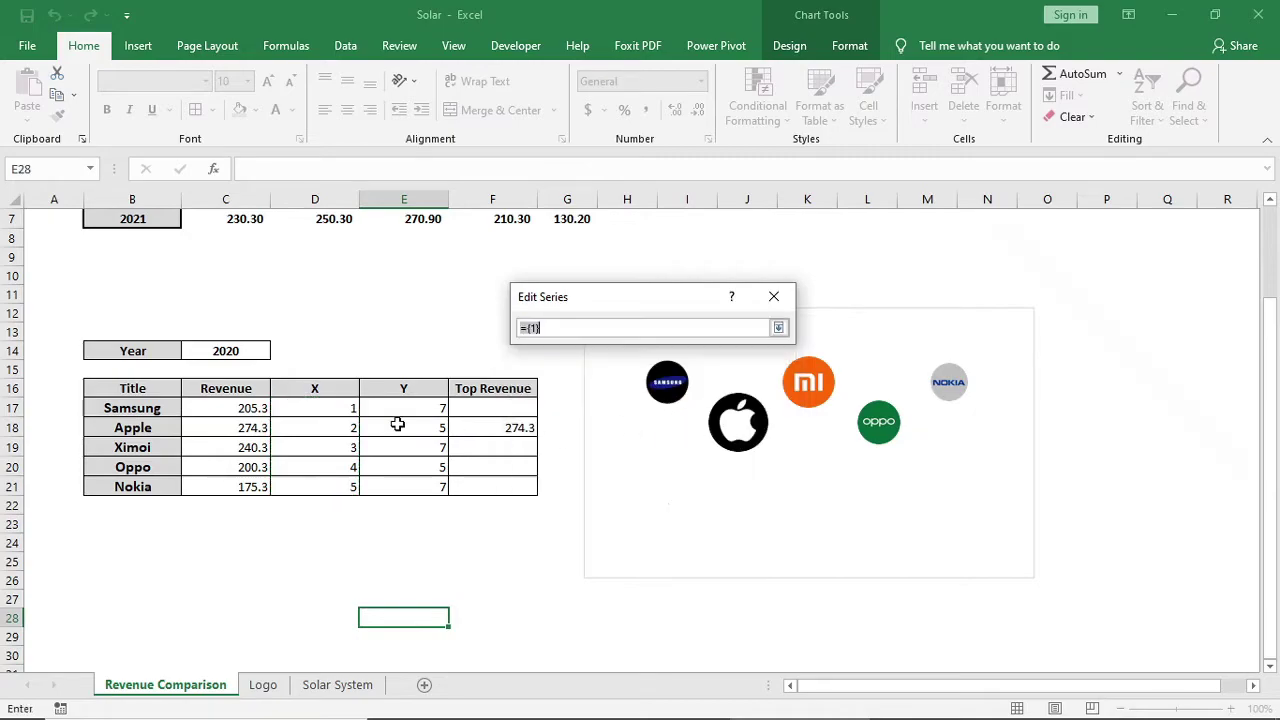
left_click_drag(400, 408, 400, 486)
left_click(778, 328)
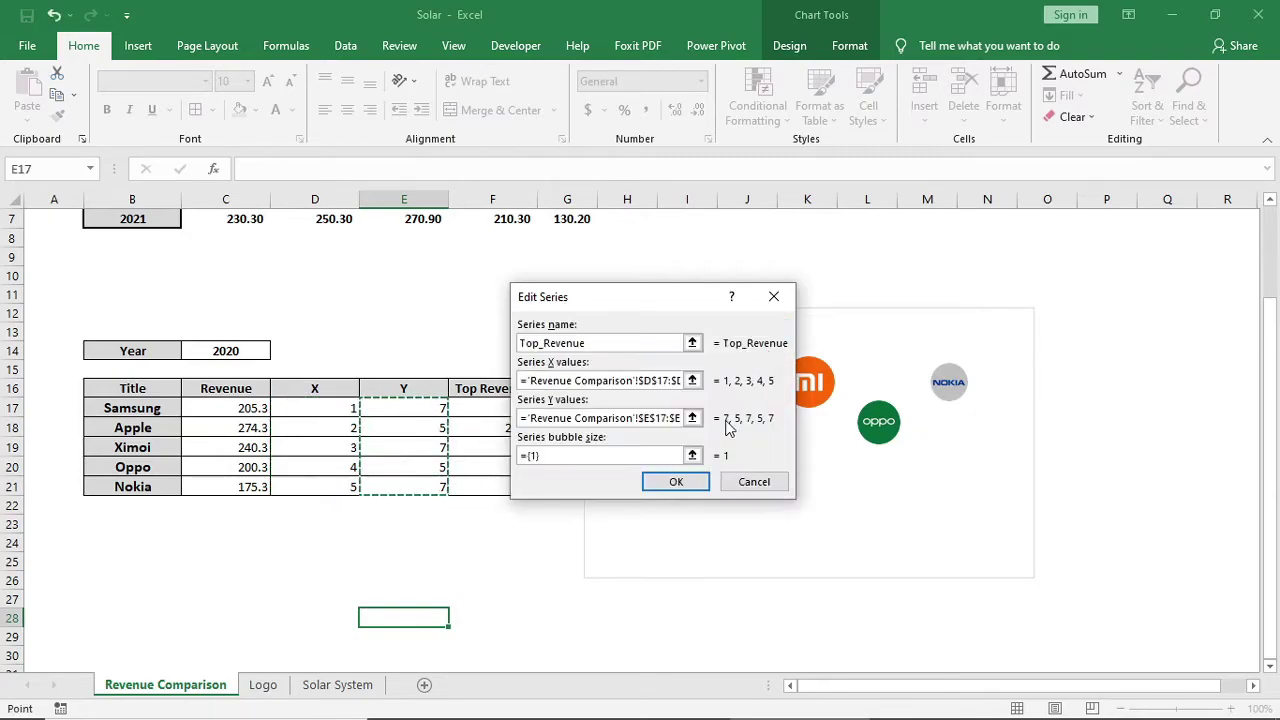
- Set the Top_Revenue bubble sizes to F17:F21 and apply the data changes
left_click(670, 453)
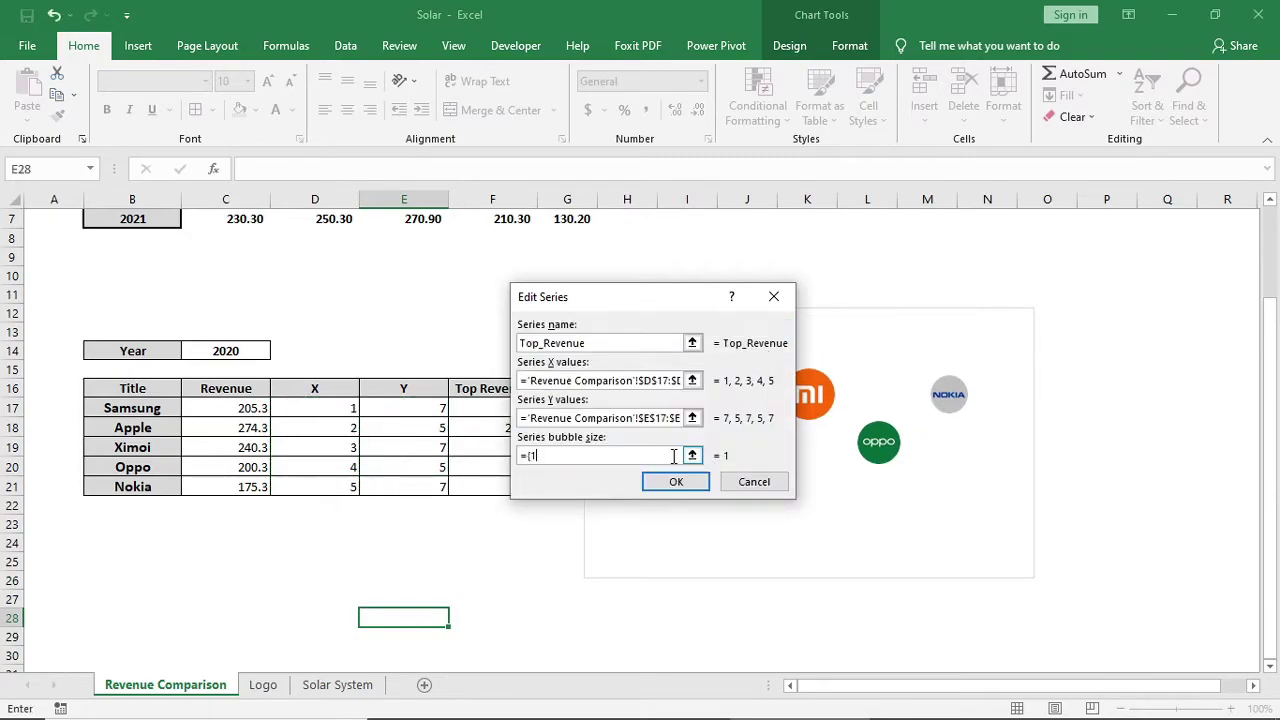
left_click(692, 456)
left_click_drag(508, 411, 511, 483)
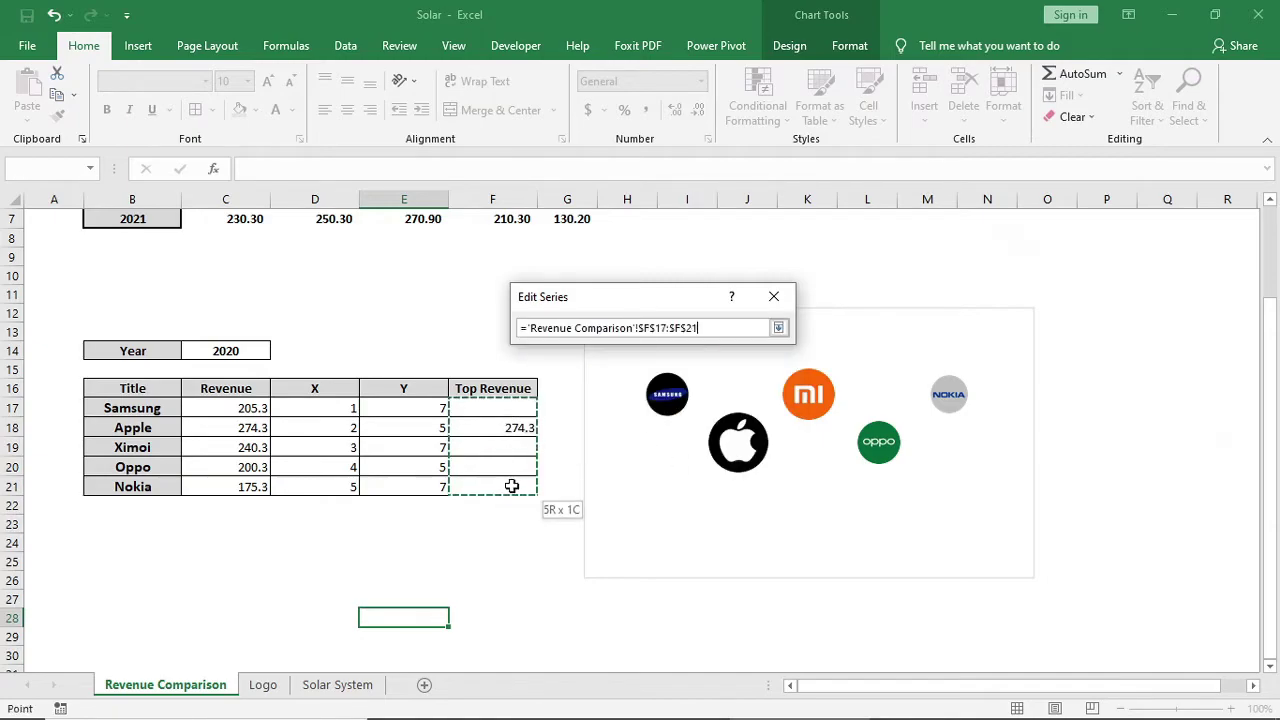
left_click(778, 328)
left_click(697, 483)
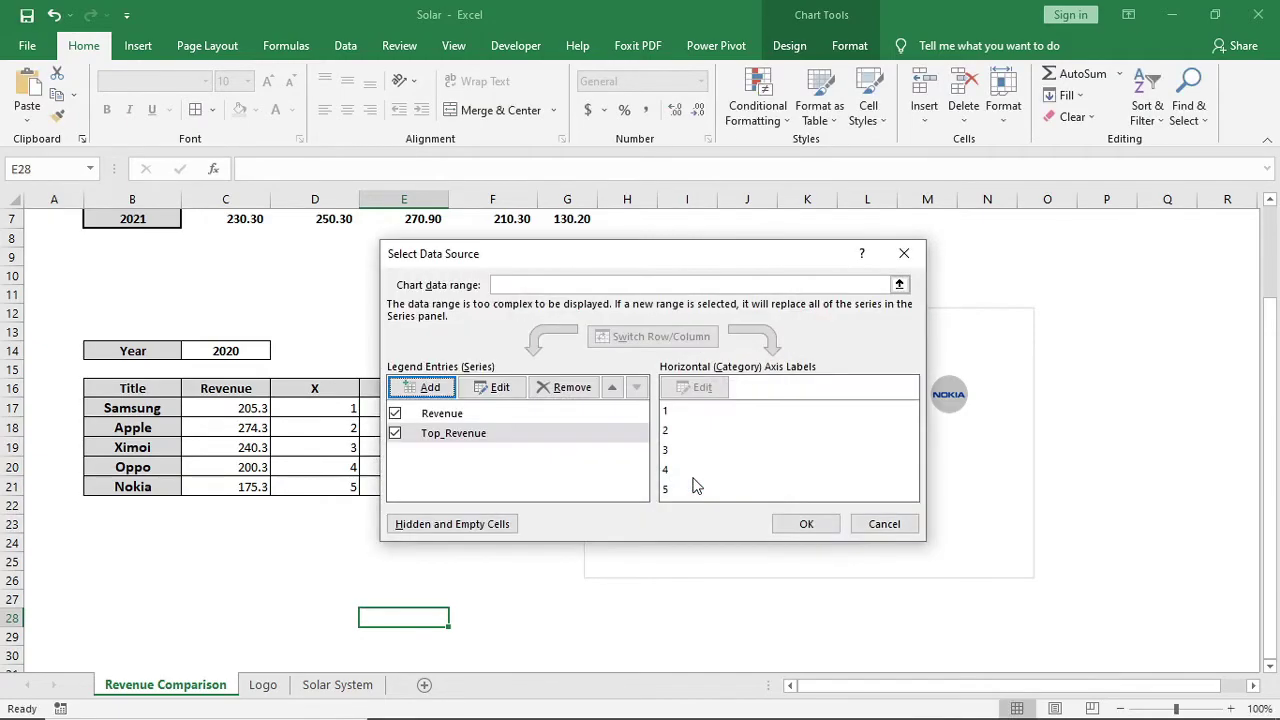
left_click(810, 525)
- Move the chart up slightly and enlarge it so the bubbles grow
left_click(821, 635)
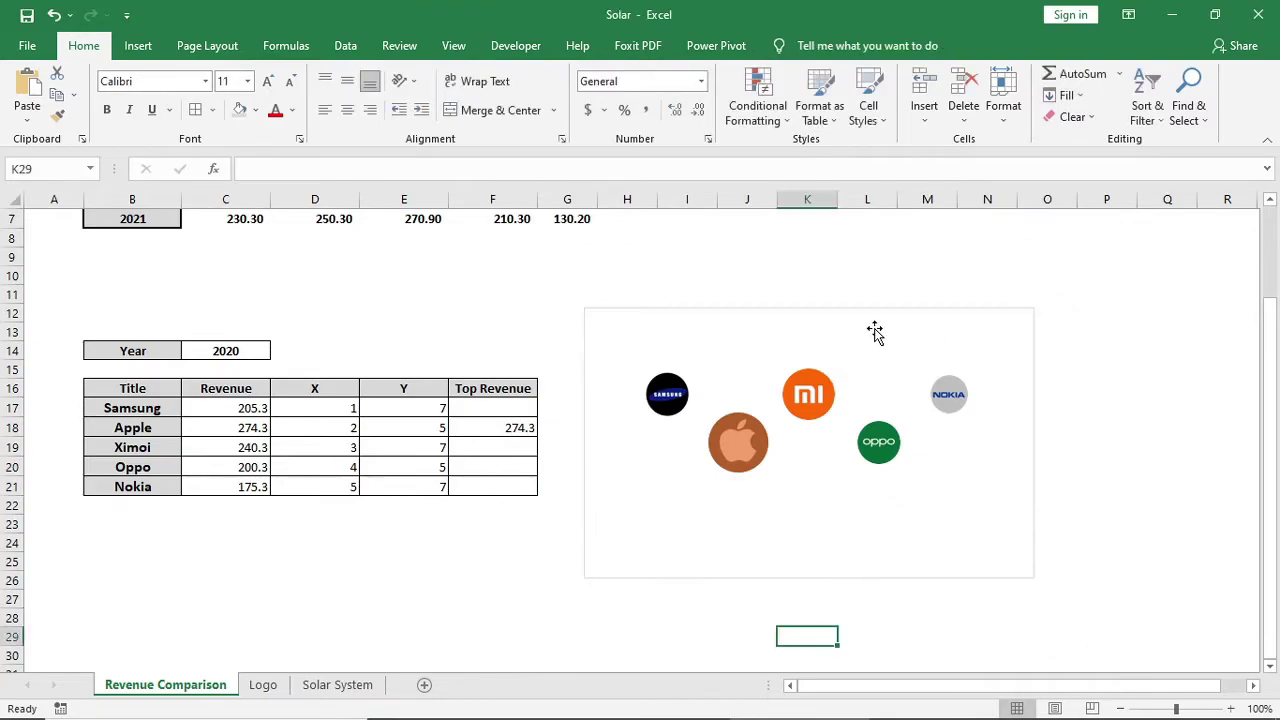
left_click_drag(874, 331, 885, 292)
left_click_drag(1047, 538, 1191, 620)
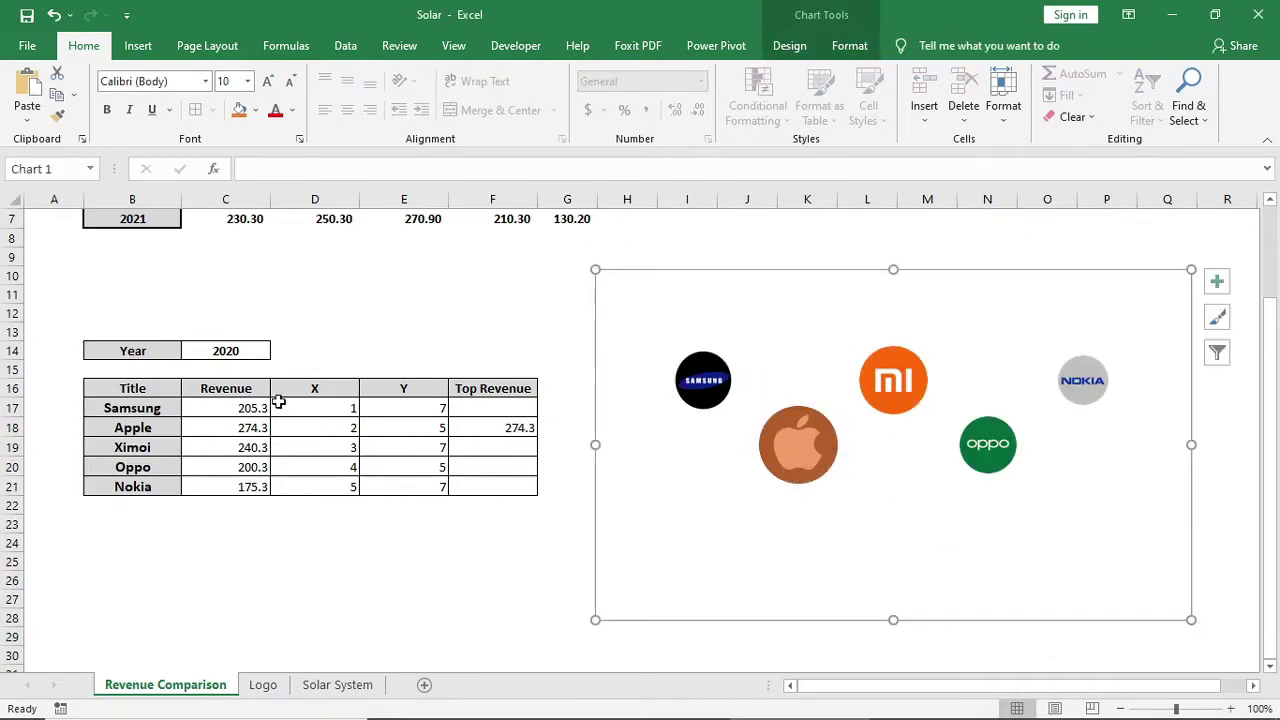
- Set the Year in C14 to 2018, making Nokia's 190.3 the top revenue
left_click(242, 351)
left_click(278, 351)
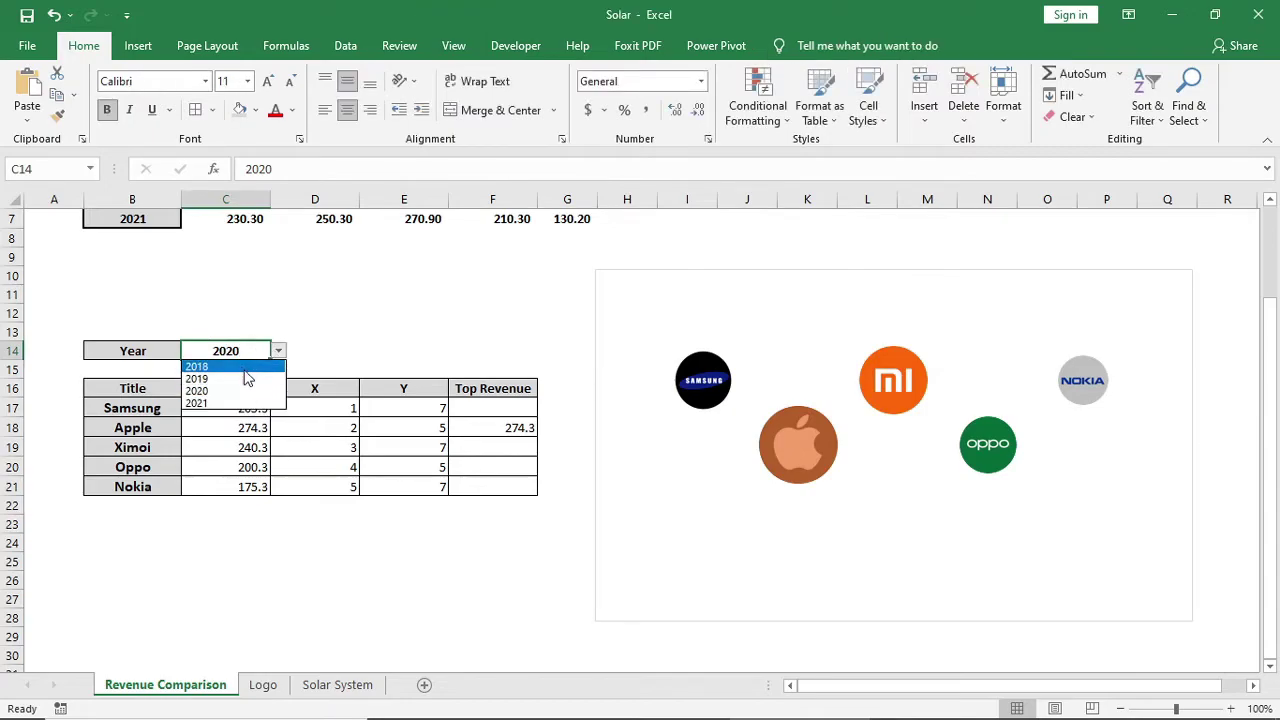
left_click(248, 367)
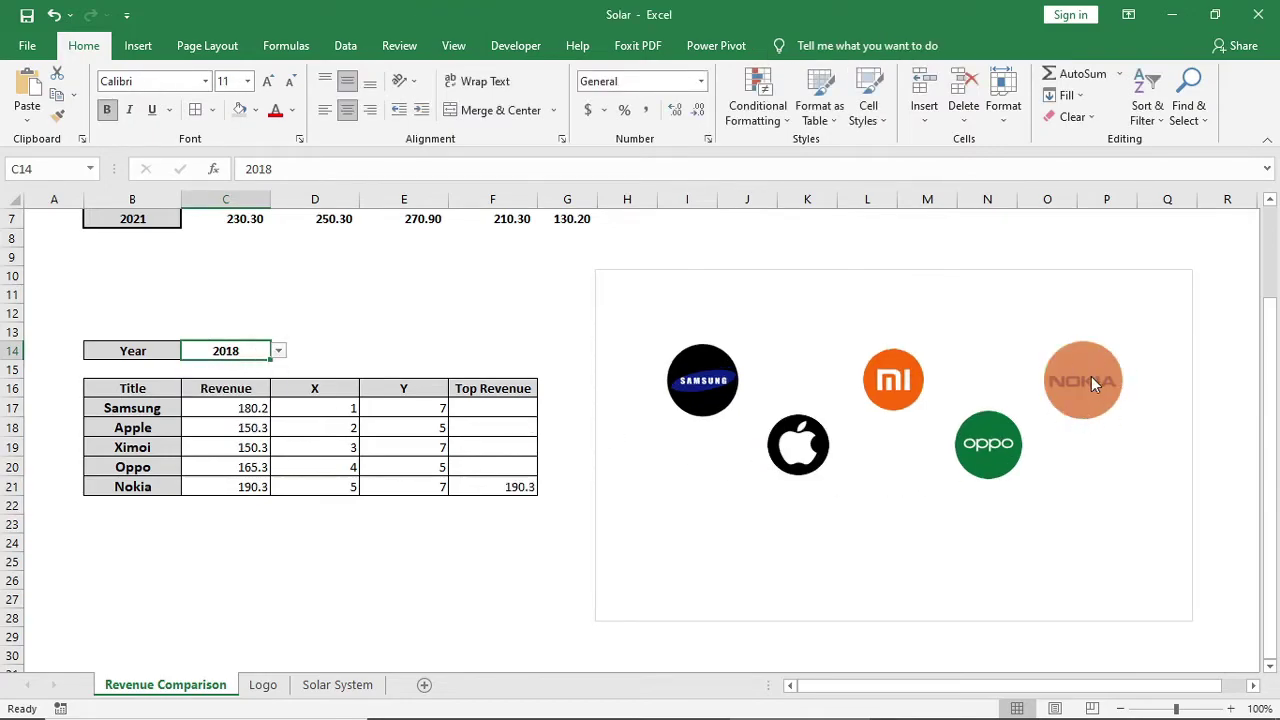
key("ctrl+z")
key("ctrl+y")
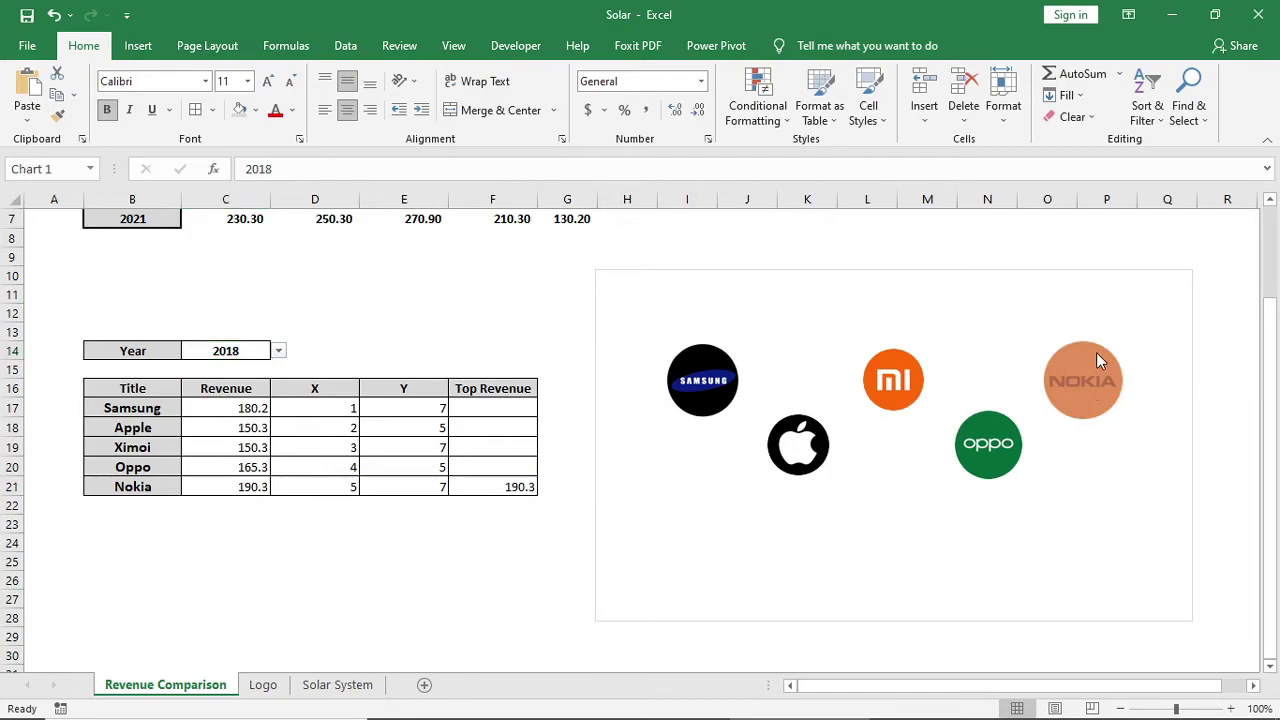
left_click(1094, 354)
- Give the Nokia bubble a 6 pt red square-dot outline
left_click(849, 45)
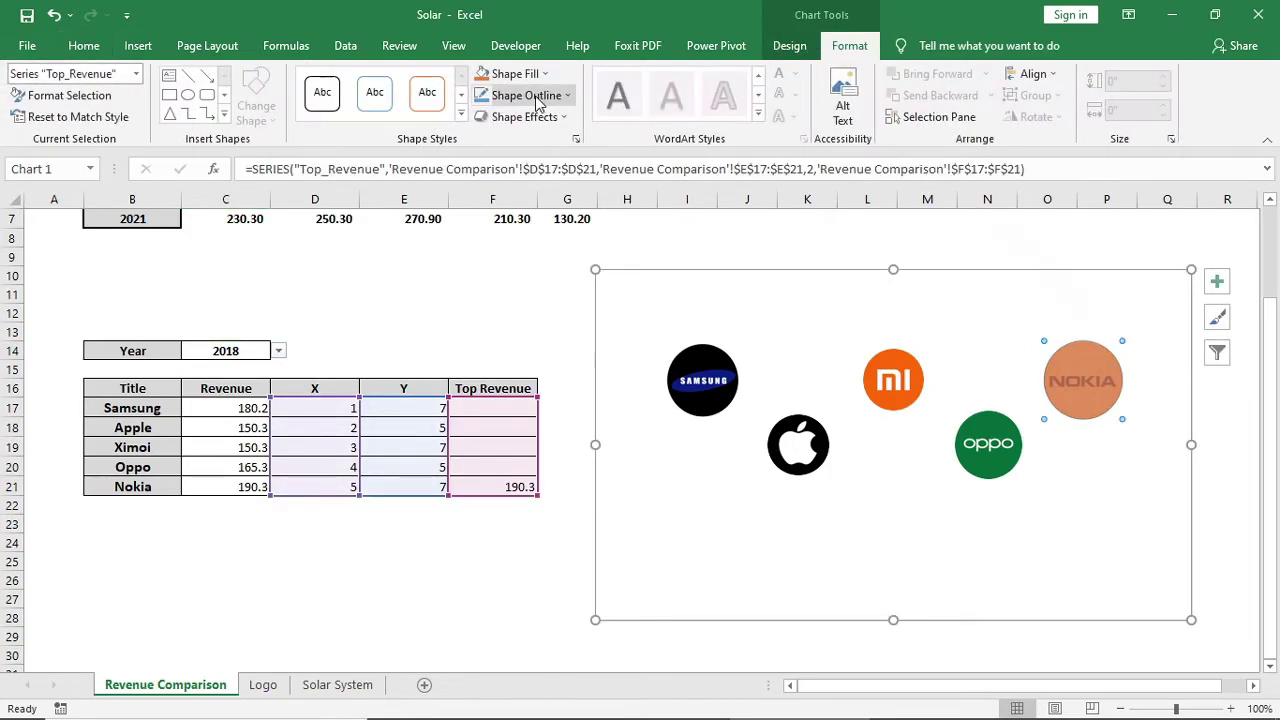
left_click(528, 95)
left_click(515, 73)
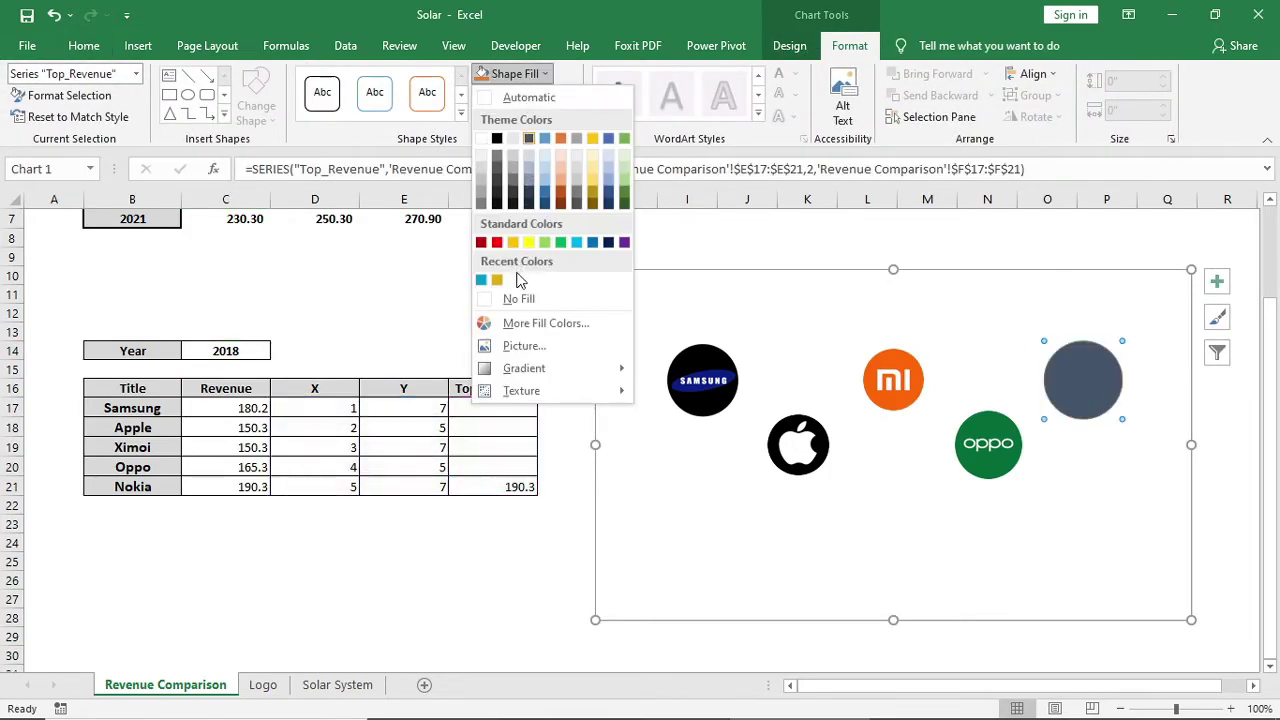
left_click(515, 299)
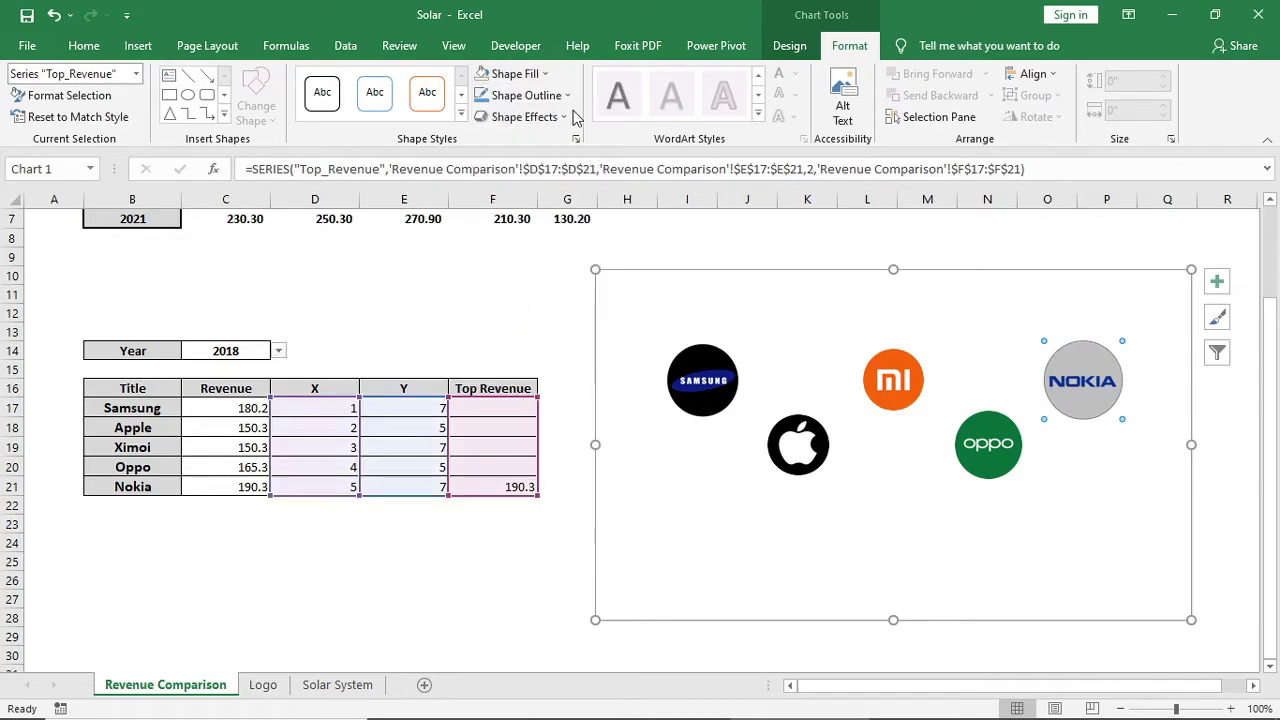
left_click(540, 95)
mouse_move(551, 368)
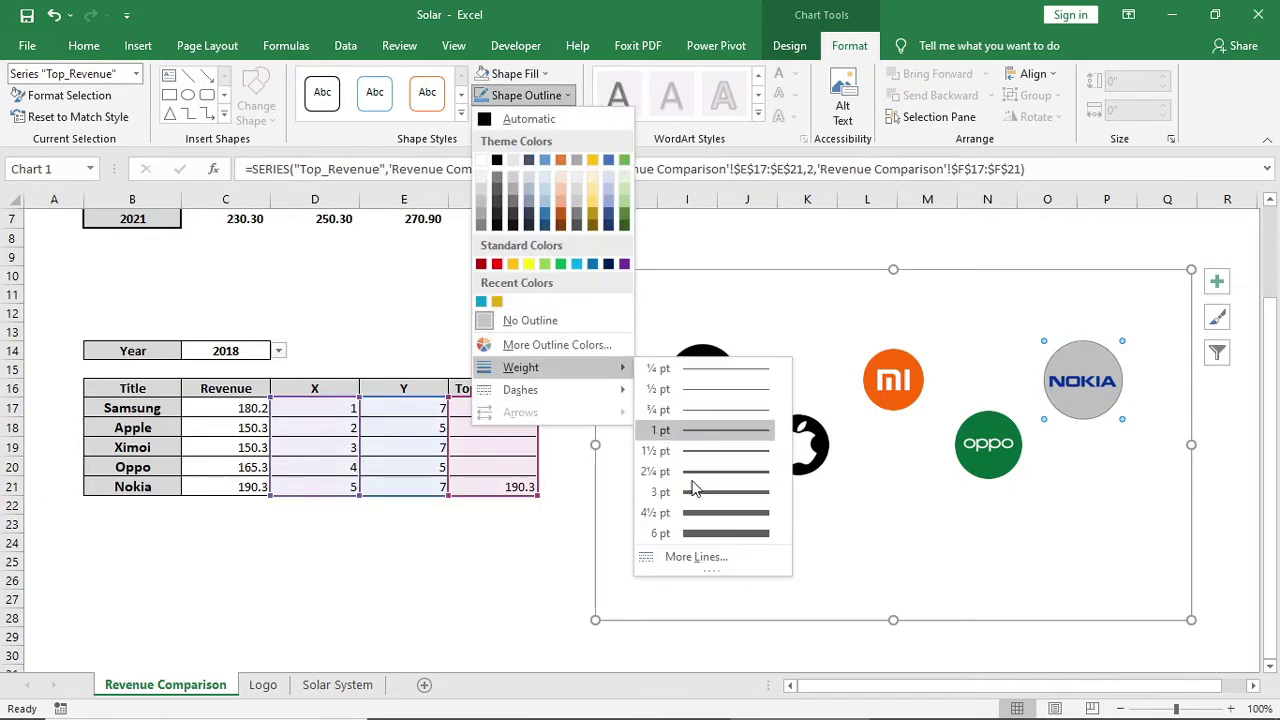
left_click(702, 533)
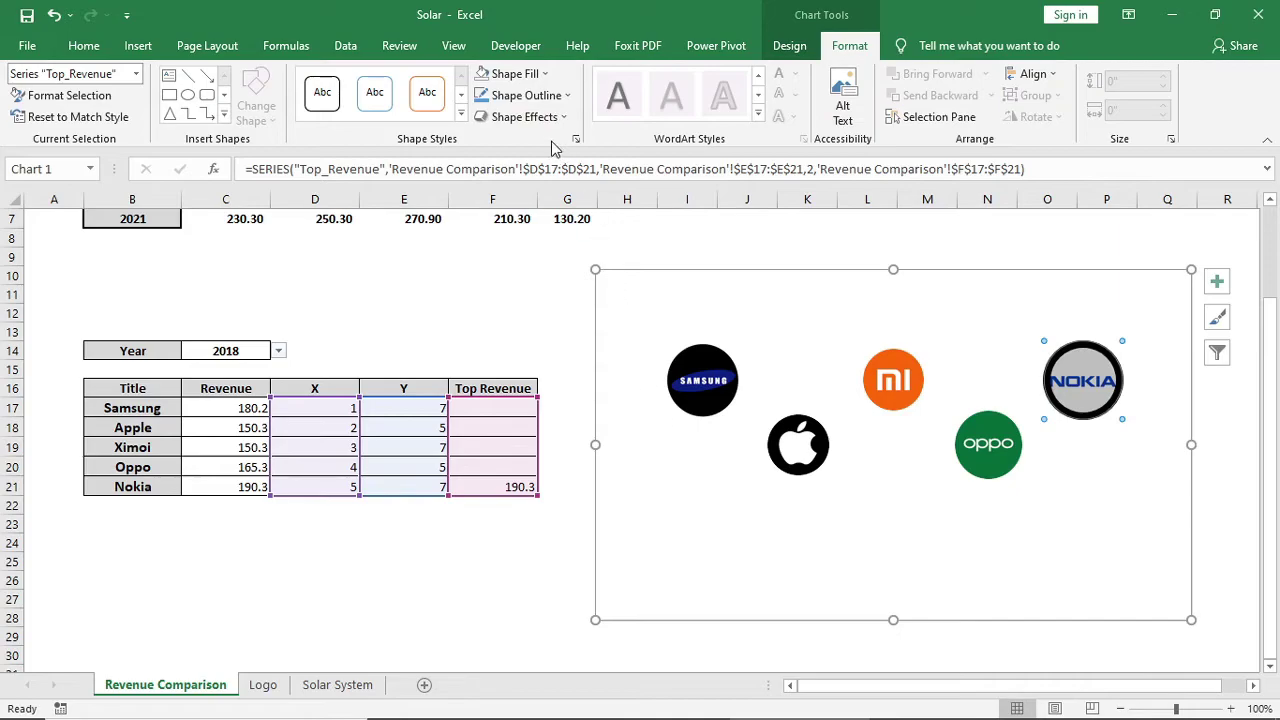
left_click(540, 95)
mouse_move(579, 371)
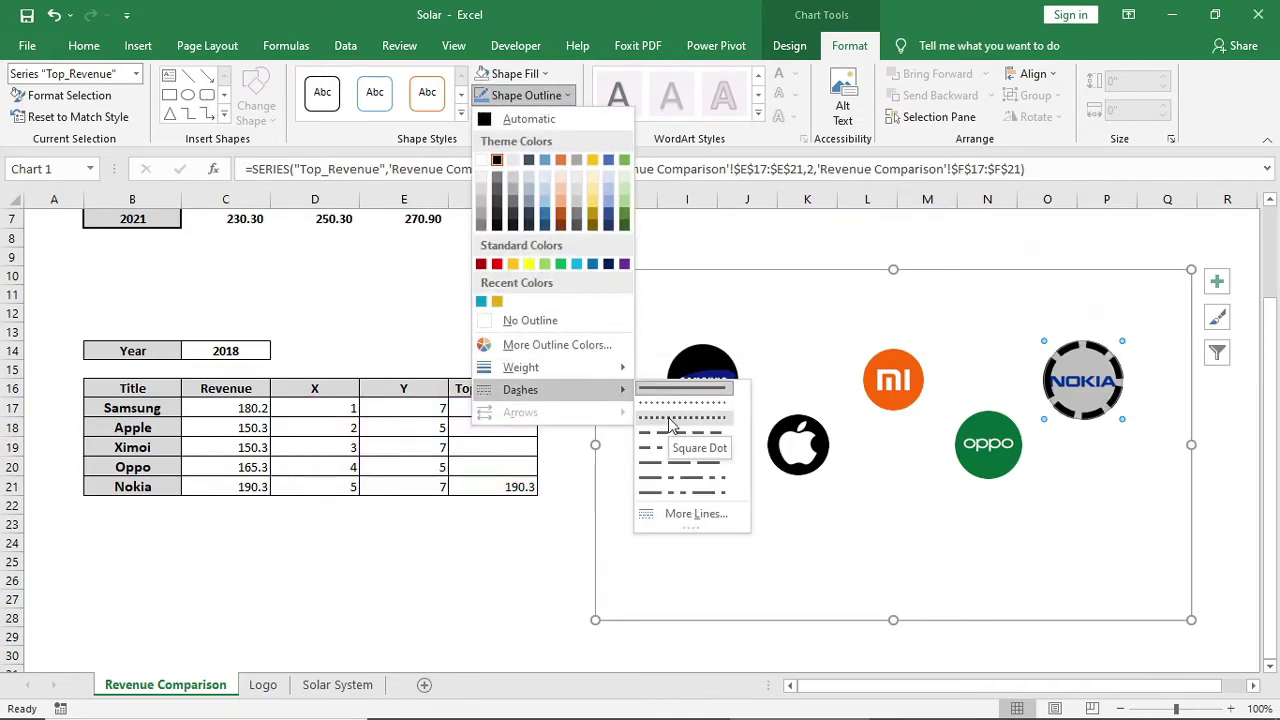
left_click(670, 420)
left_click(528, 95)
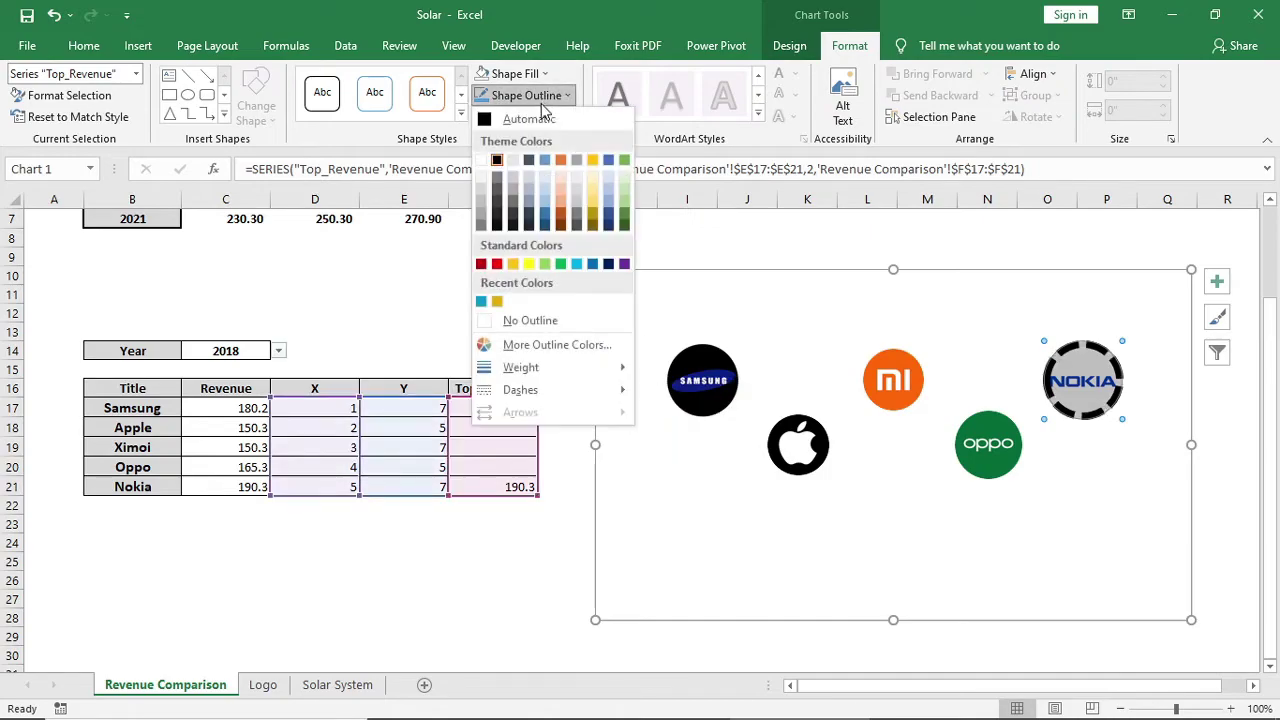
left_click(497, 264)
- Change the Year in C14 to 2019 so Samsung gets the red outline
left_click(440, 600)
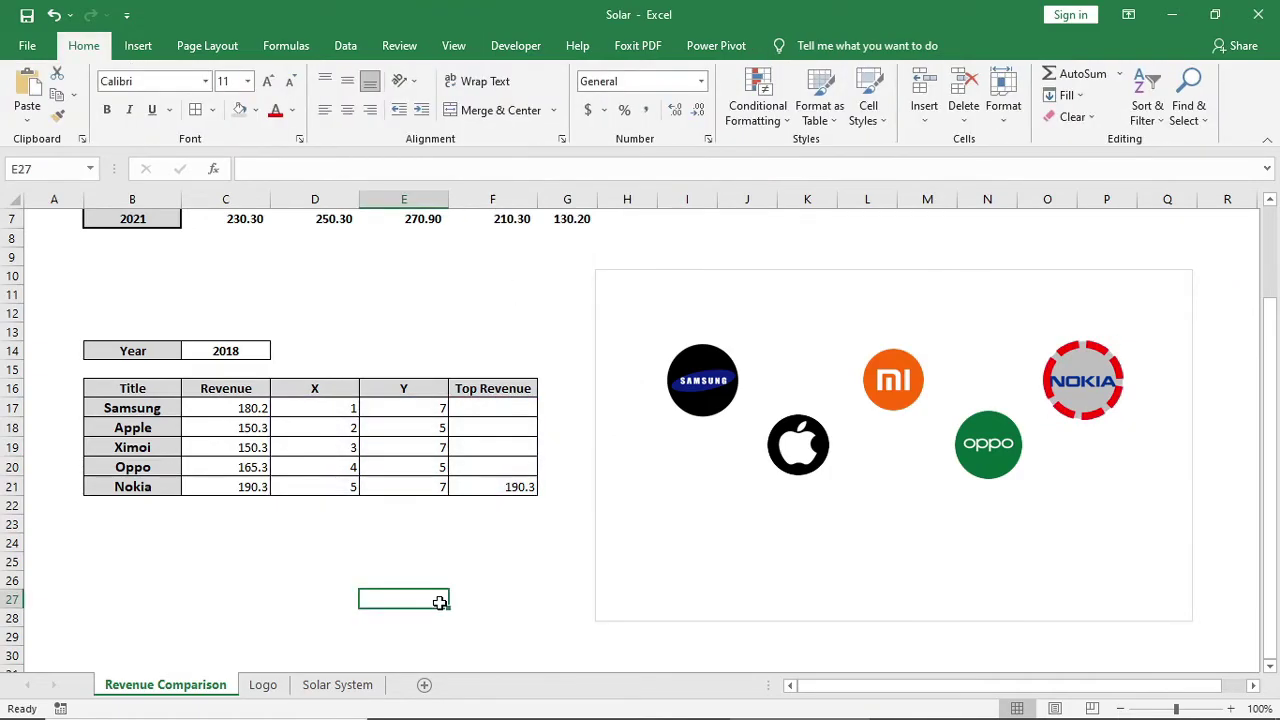
left_click(260, 347)
left_click(278, 351)
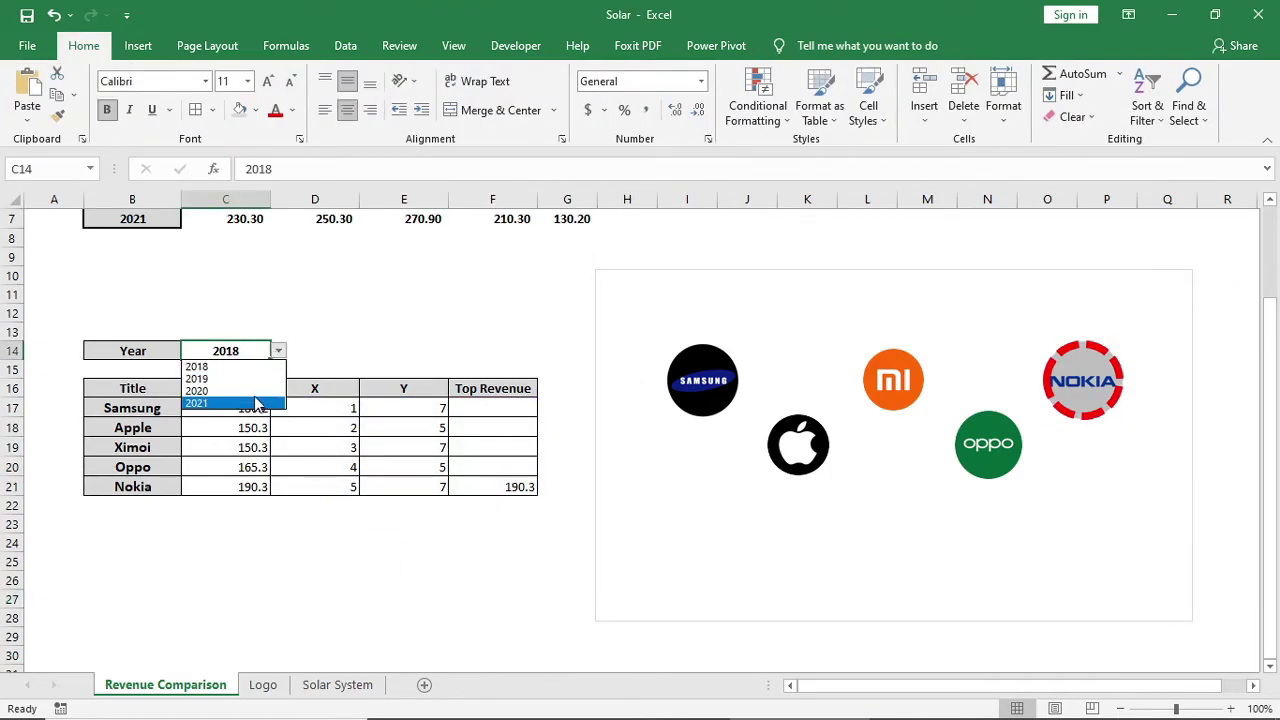
left_click(256, 398)
left_click(278, 351)
left_click(255, 380)
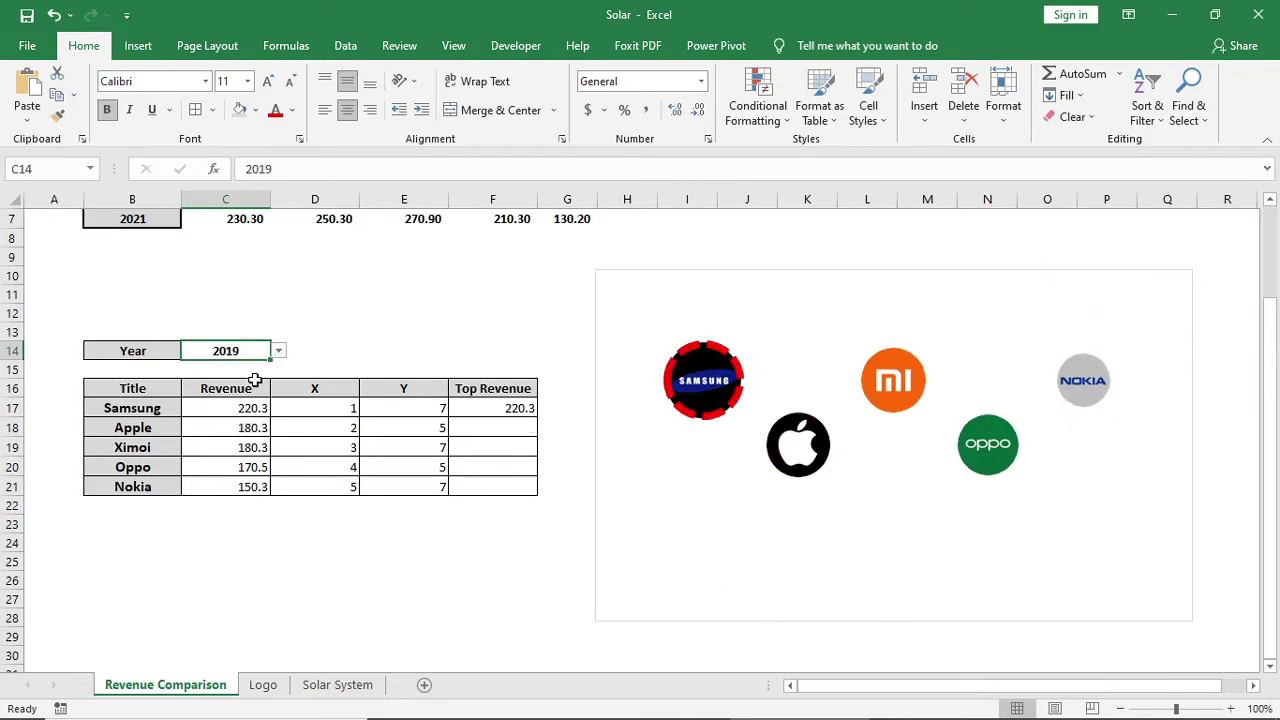
- Move the chart slightly up and left and bring up the data label options
left_click_drag(814, 275, 779, 253)
right_click(655, 361)
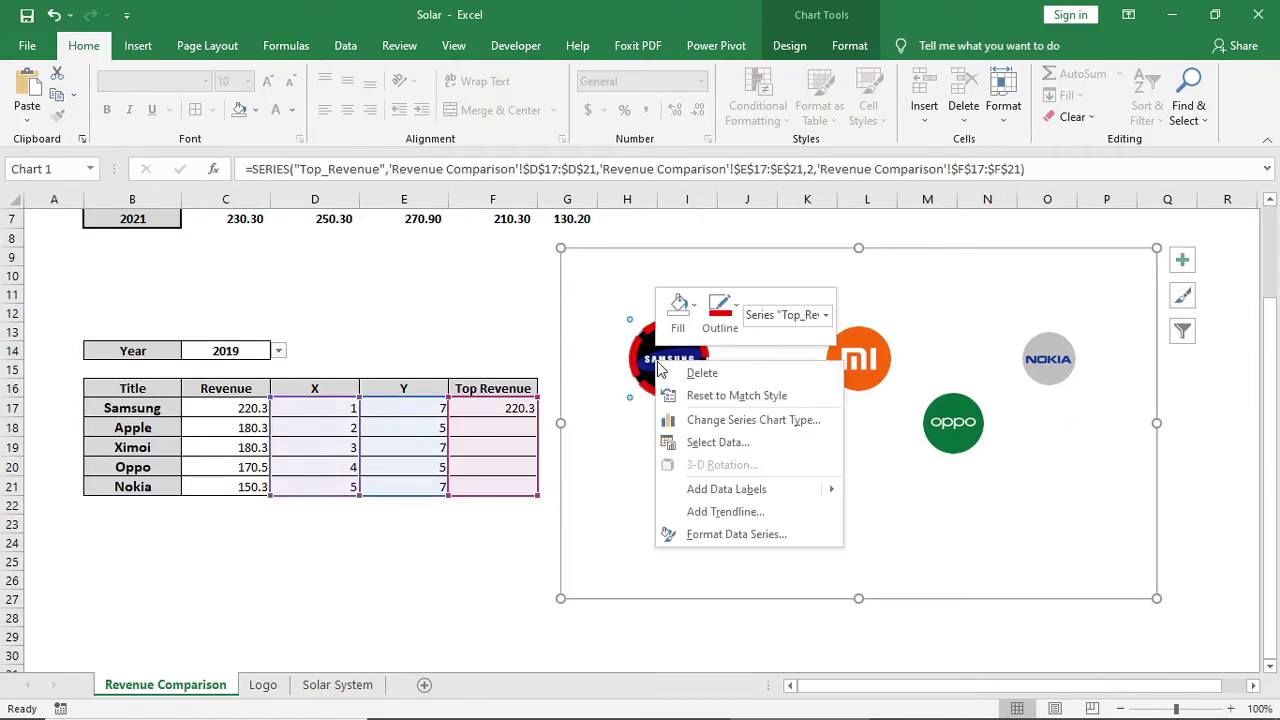
left_click(588, 562)
right_click(870, 378)
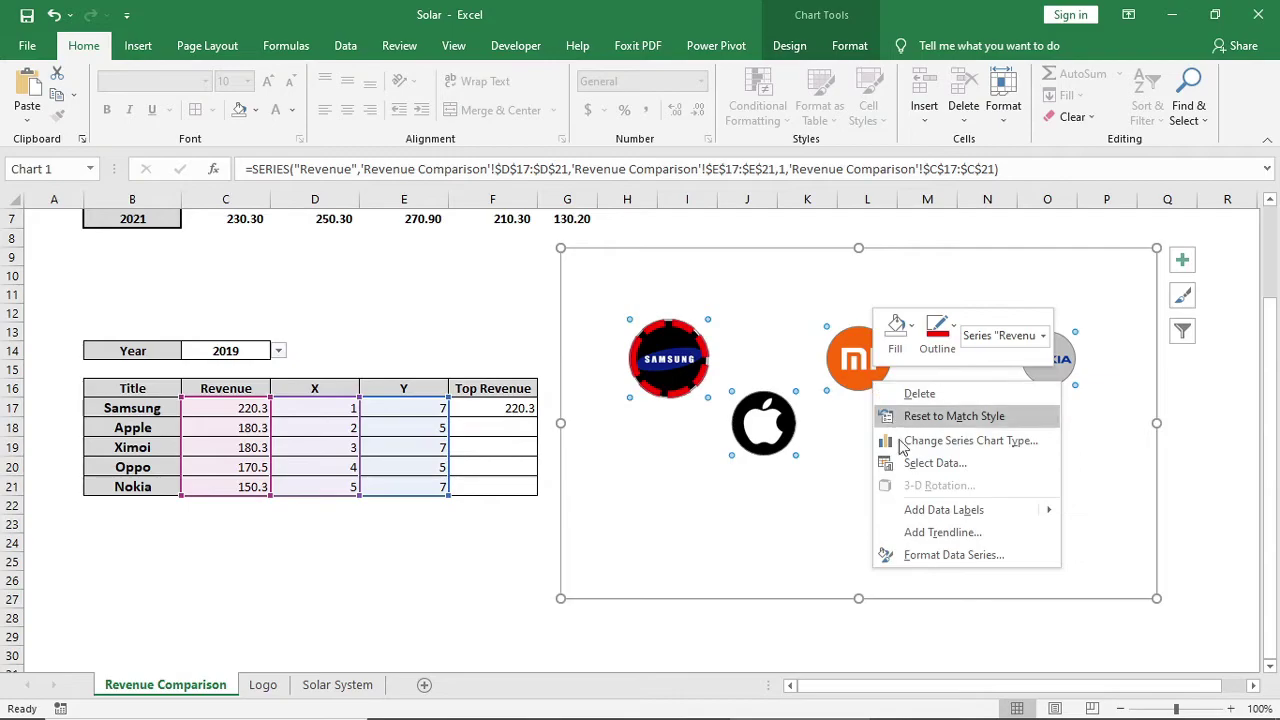
key("Escape")
right_click(788, 358)
- Make the bubble labels show bubble size instead of Y values
left_click(830, 537)
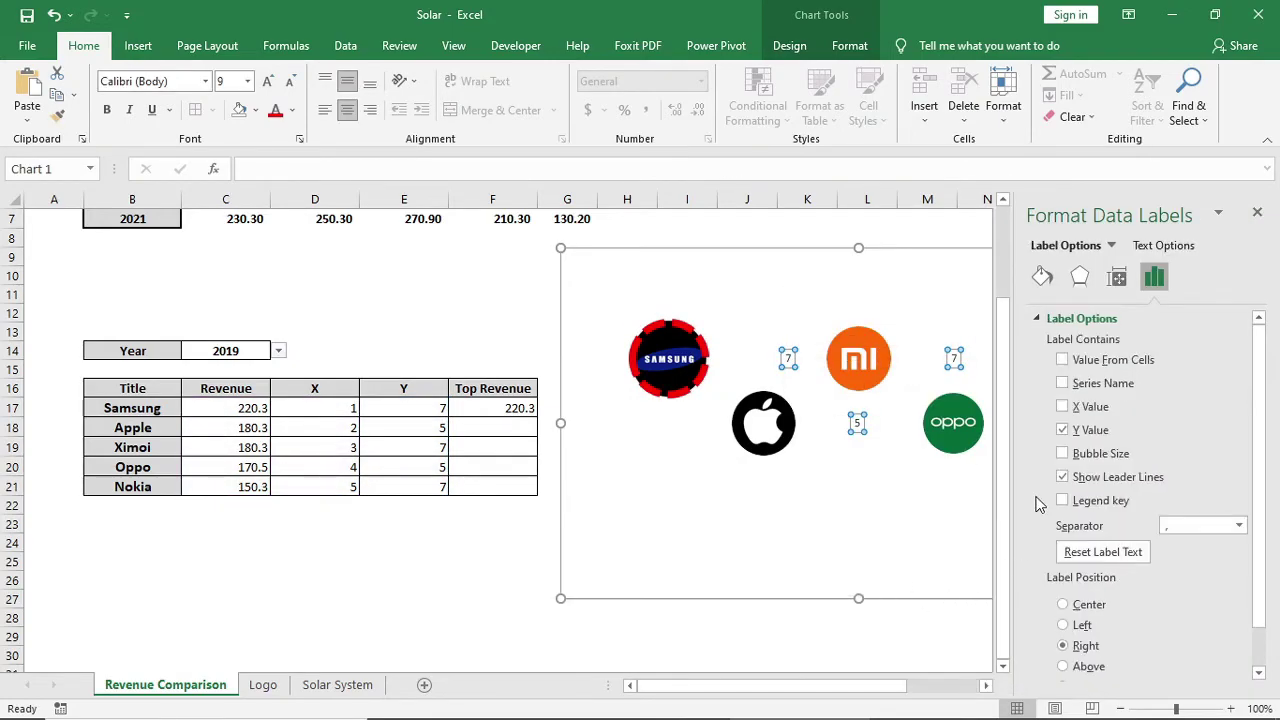
left_click(1064, 454)
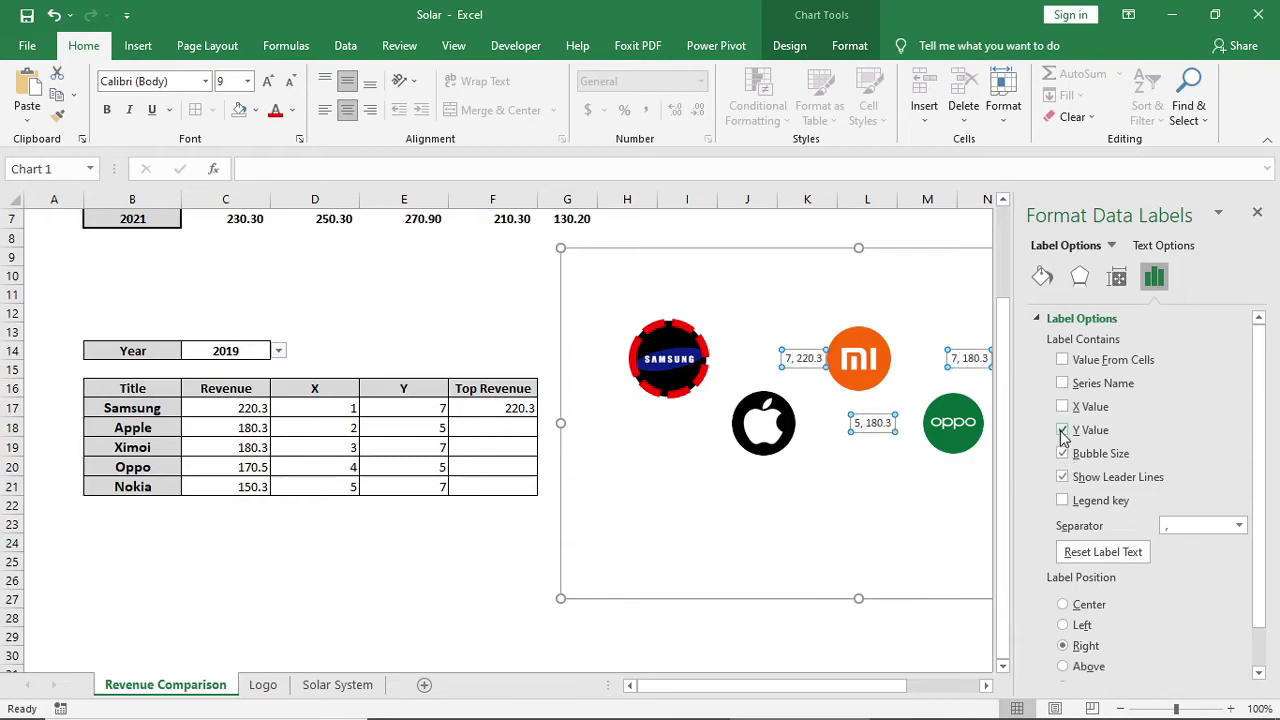
left_click(1063, 430)
left_click(1257, 212)
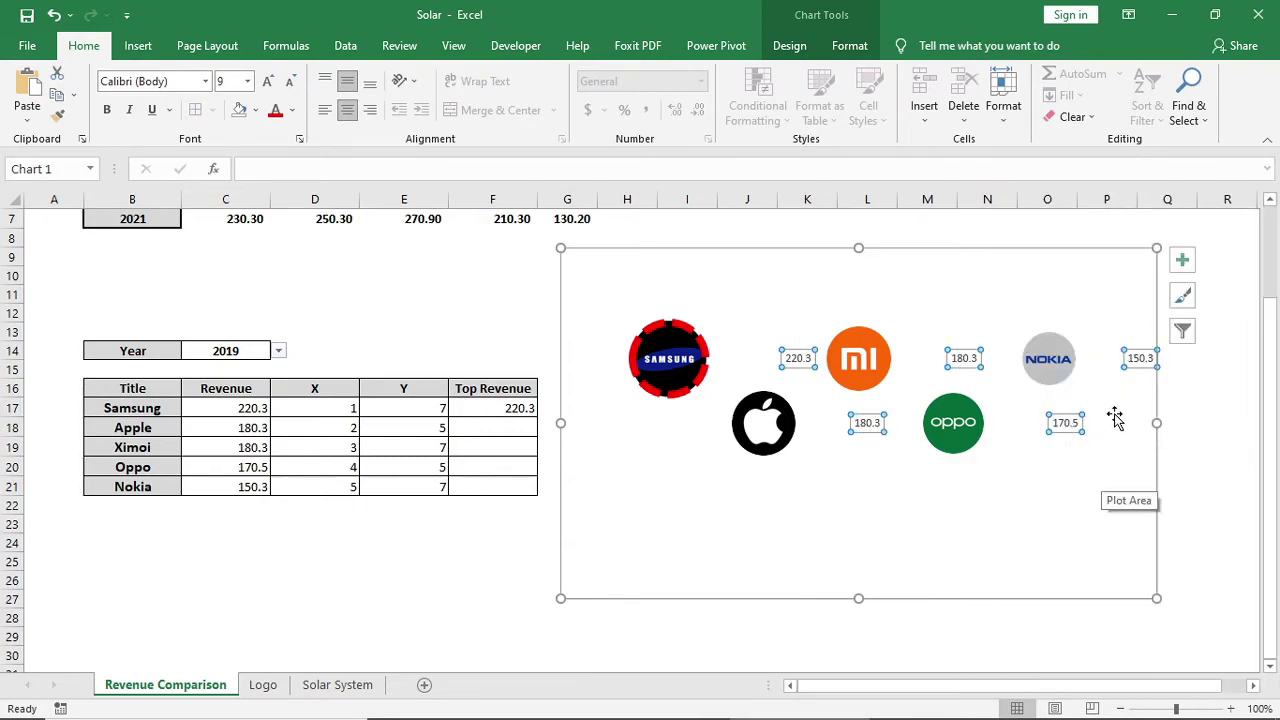
- Make the label text bold, 12 pt and recoloured, then reopen Format Data Labels
left_click(291, 110)
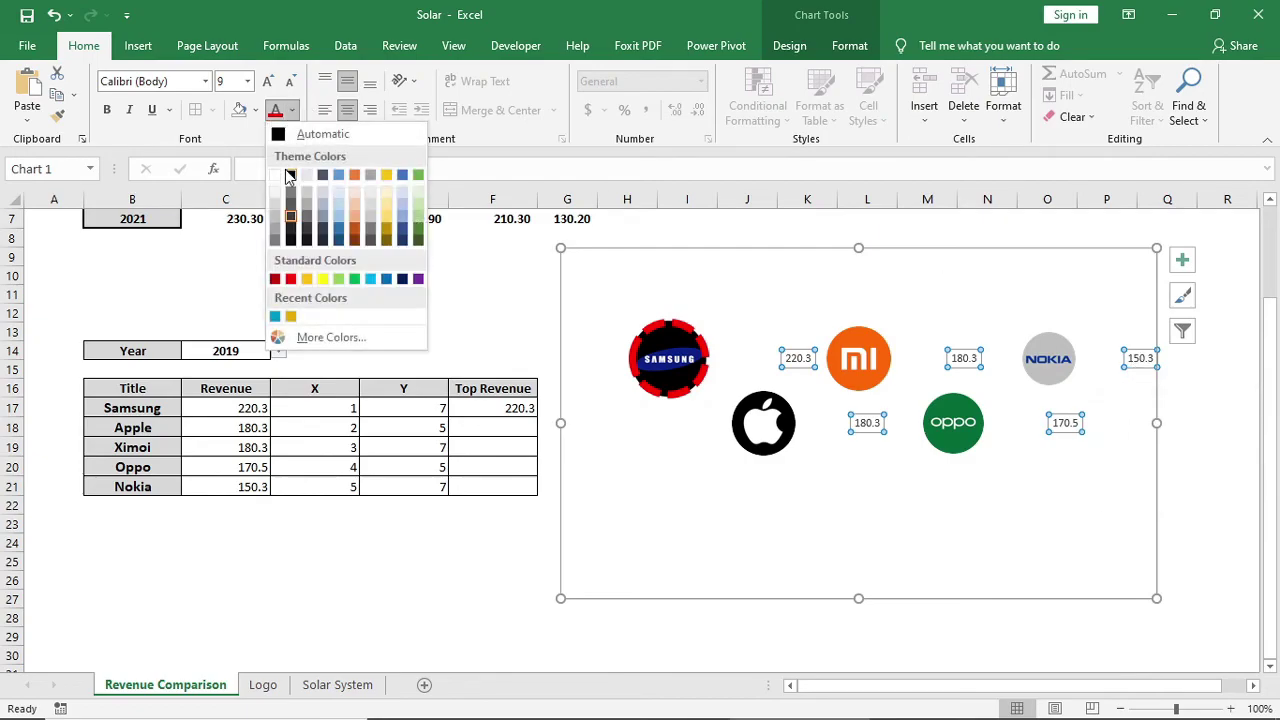
left_click(288, 172)
key("ctrl+b")
left_click(270, 84)
left_click(270, 84)
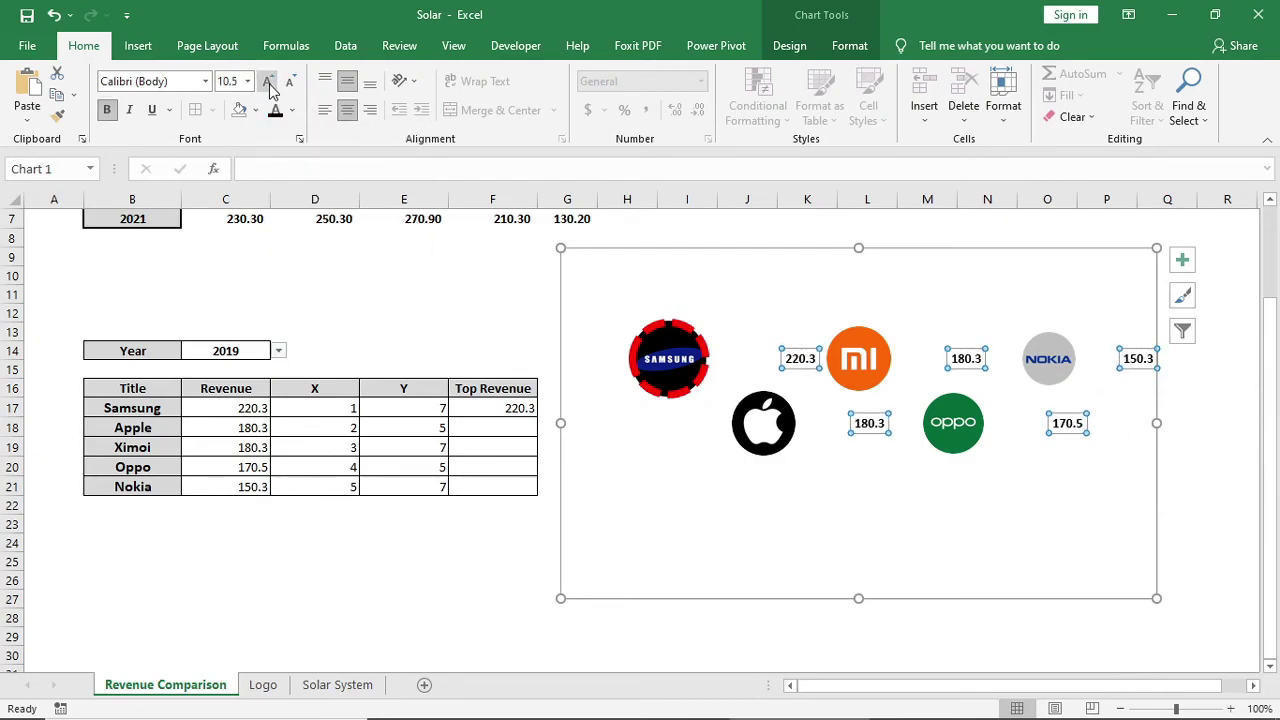
left_click(270, 84)
left_click(270, 84)
right_click(800, 368)
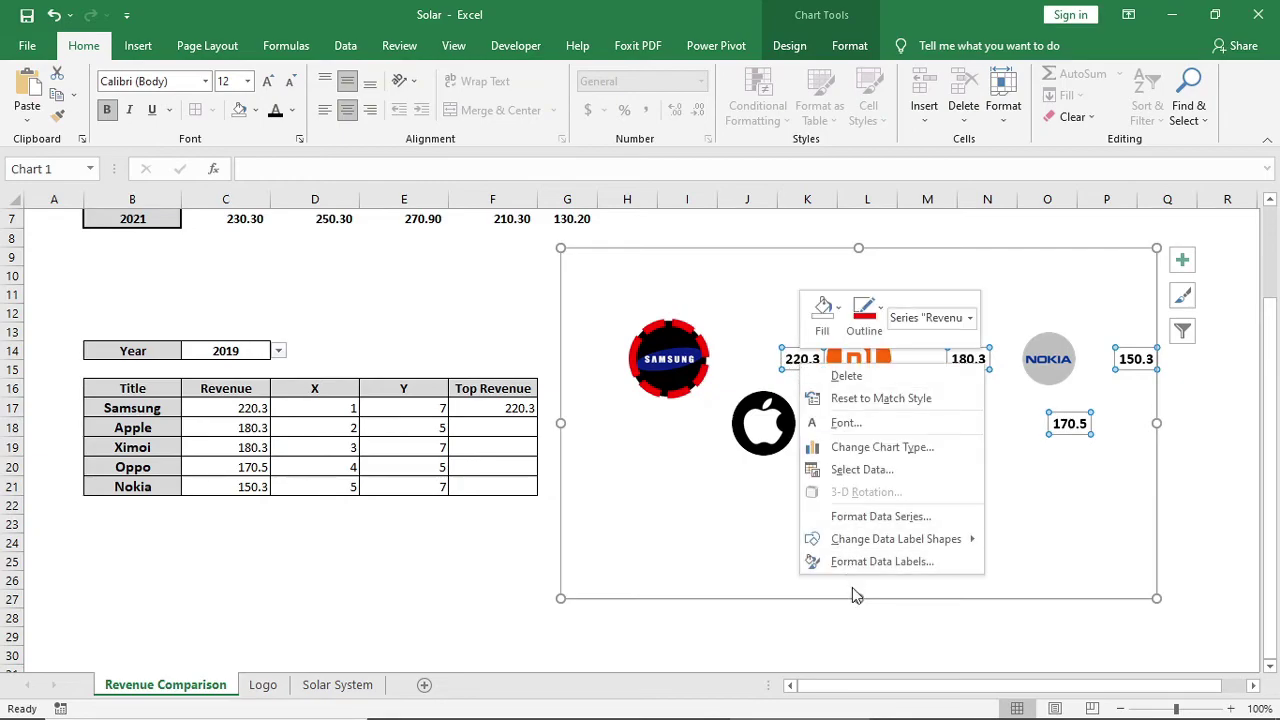
left_click(857, 562)
- Apply the custom number format 0 "Billion" to the bubble labels, e.g. 220 Billion
scroll(1120, 592, "down", 1)
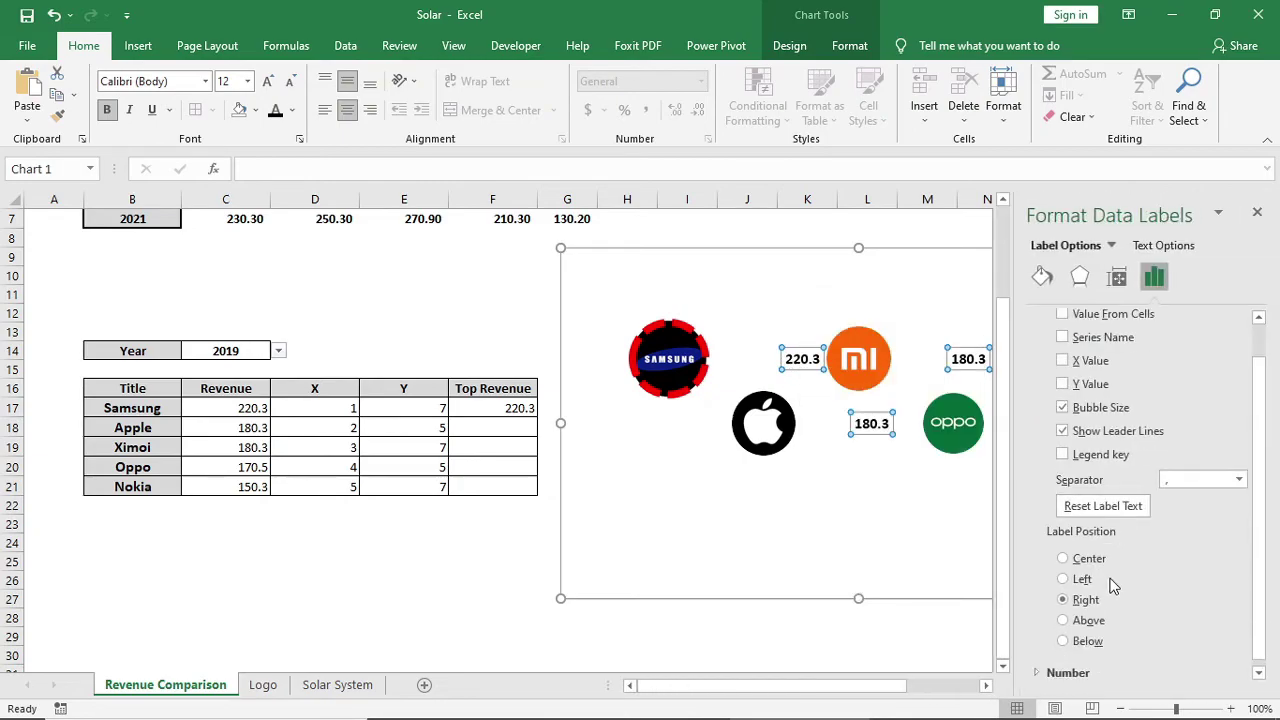
left_click(1068, 672)
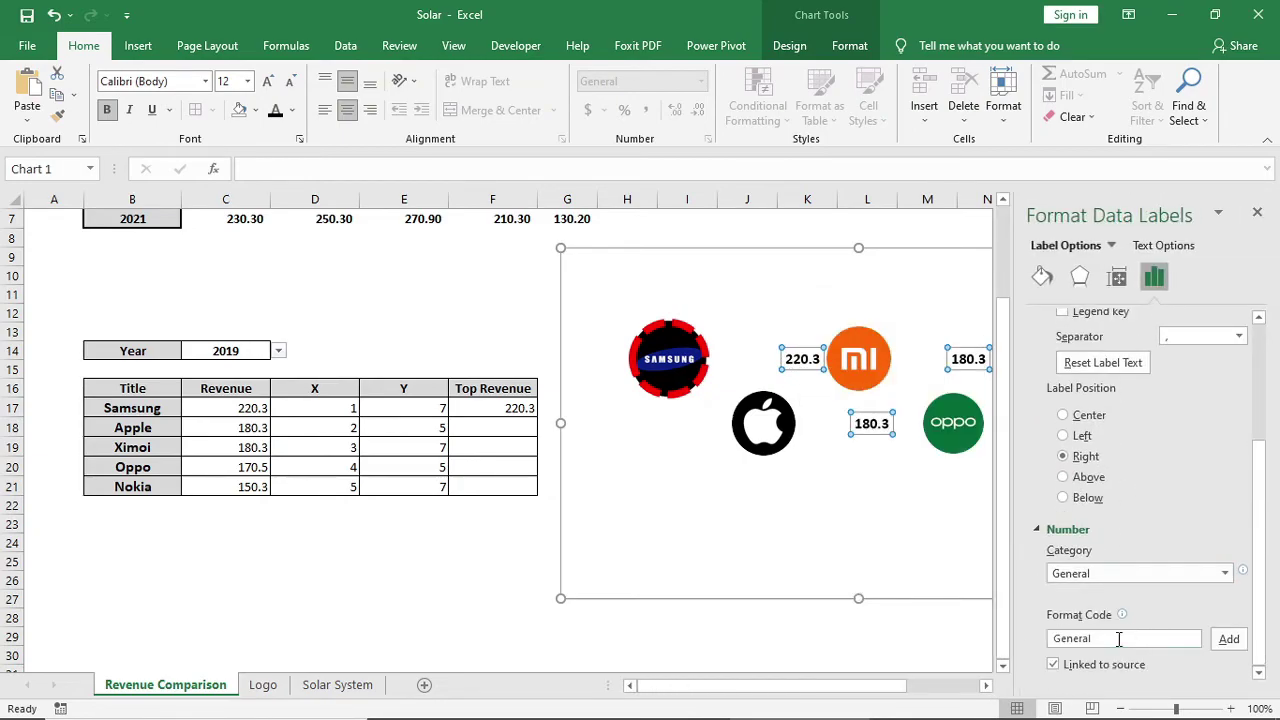
double_click(1119, 640)
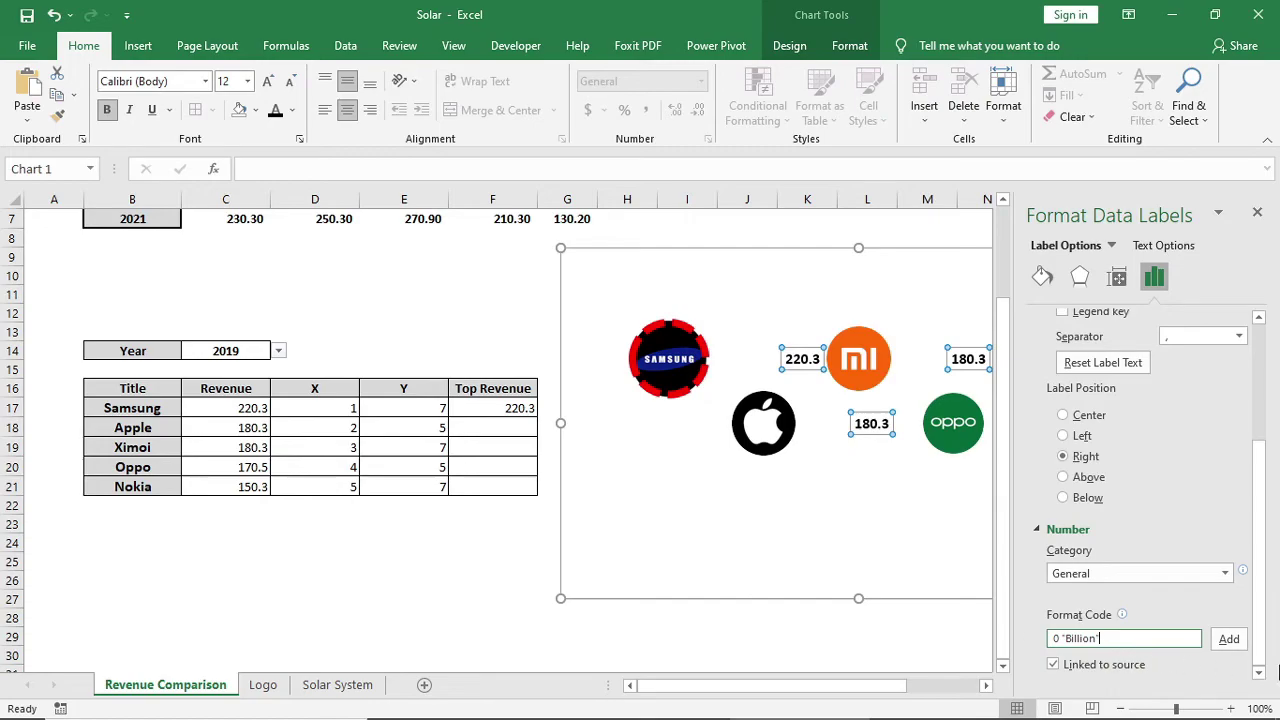
left_click(1229, 639)
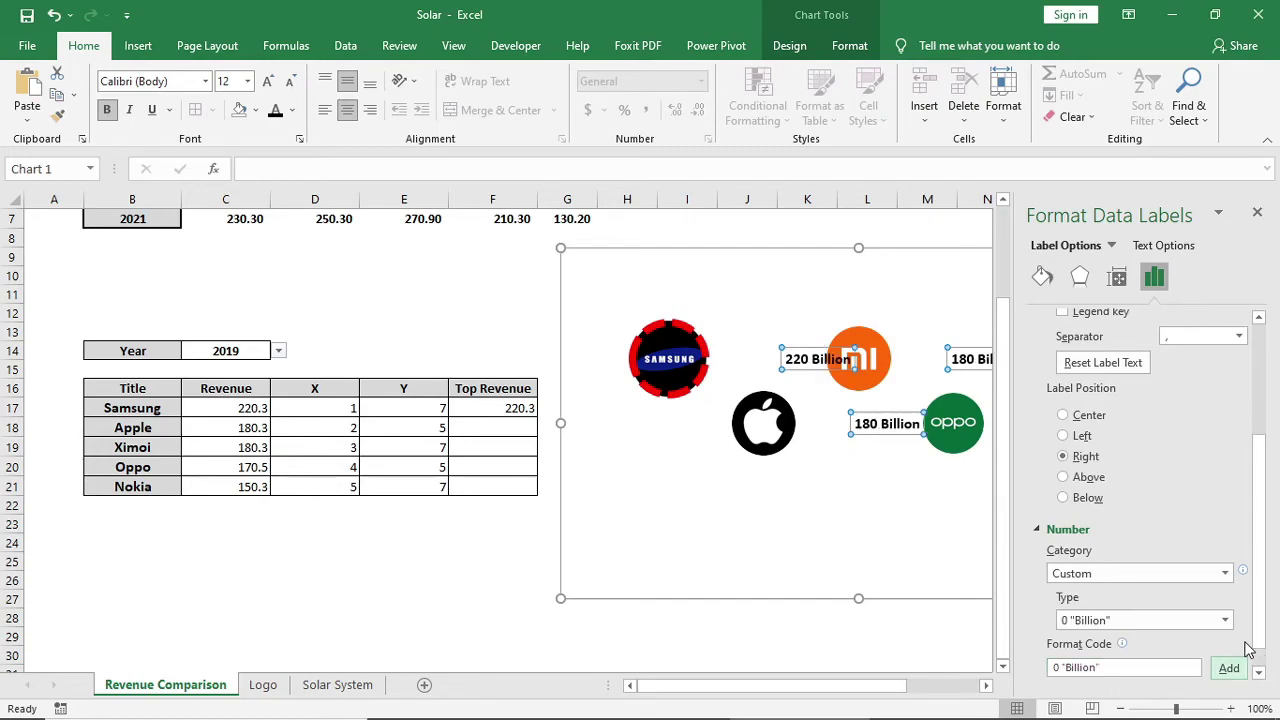
left_click(1257, 214)
- Hide the sheet gridlines and headings, and move the chart to the top-left and enlarge it
left_click(1004, 651)
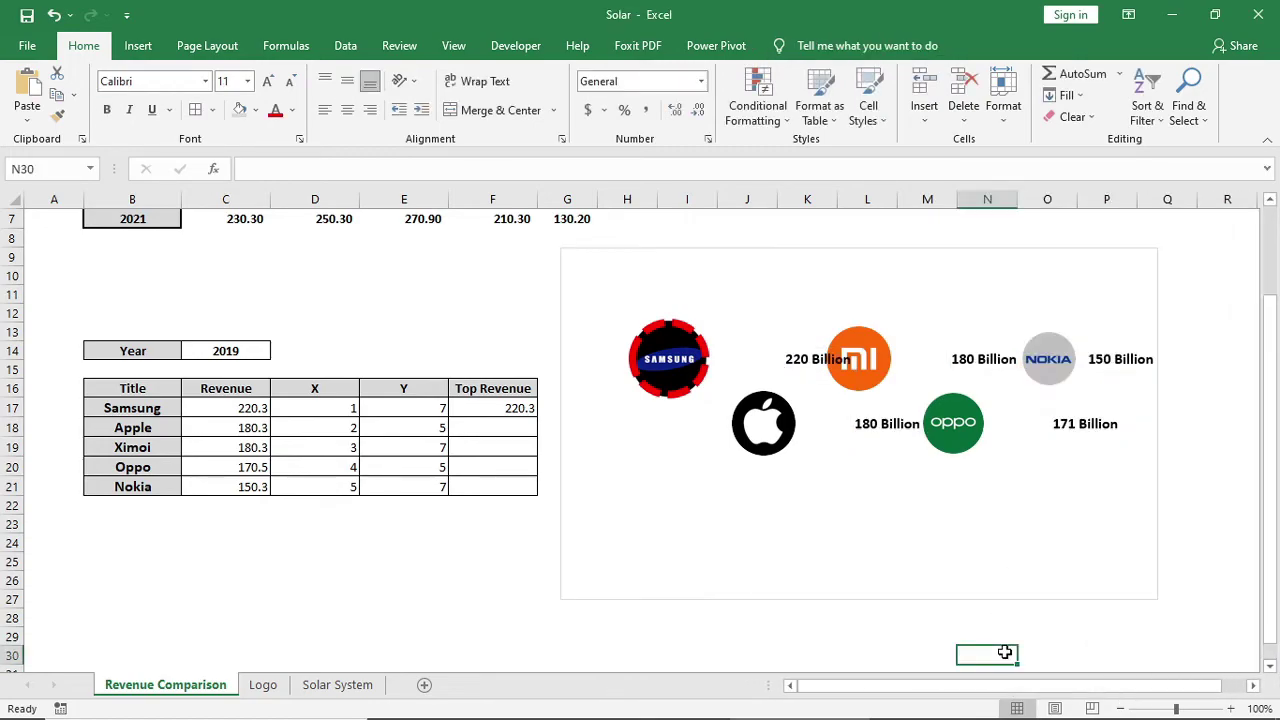
left_click(453, 45)
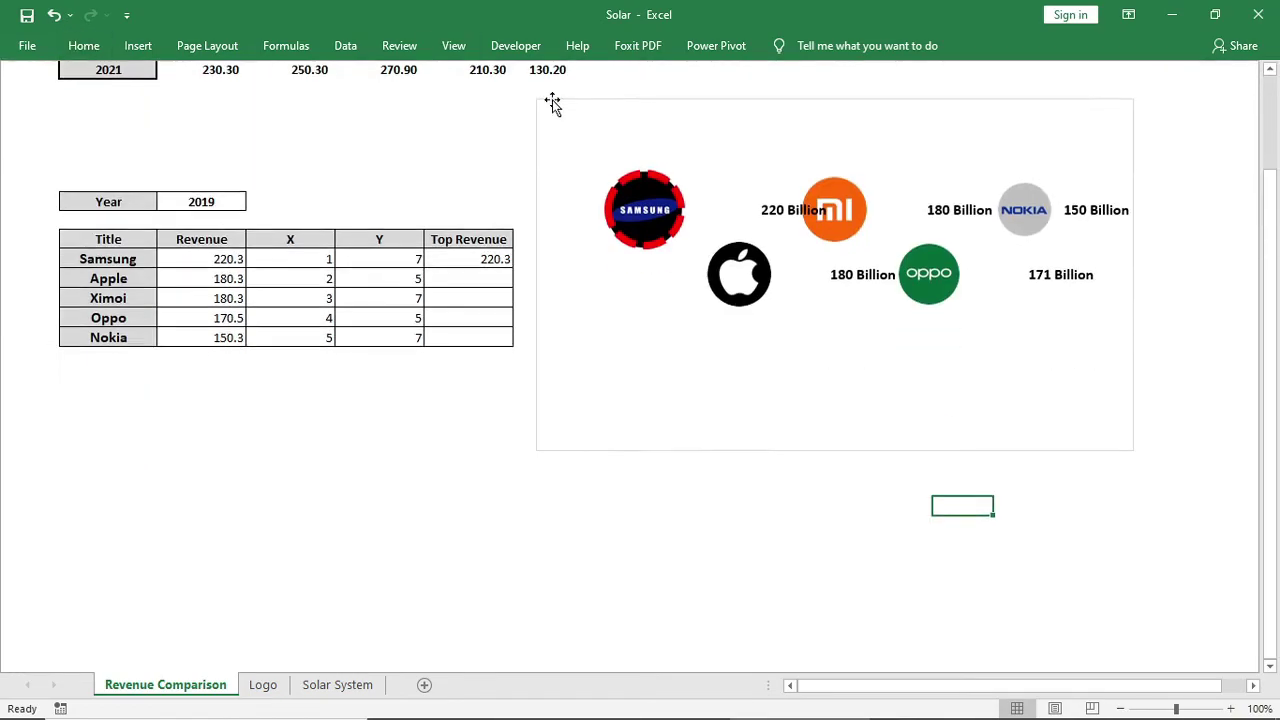
left_click_drag(551, 103, 68, 113)
left_click_drag(649, 457, 1137, 601)
- Draw a full-width rectangle bar along the chart's bottom and fill it grey
left_click(138, 45)
left_click(226, 100)
left_click(259, 175)
left_click(310, 250)
left_click_drag(52, 523, 1137, 601)
left_click(460, 77)
left_click(440, 150)
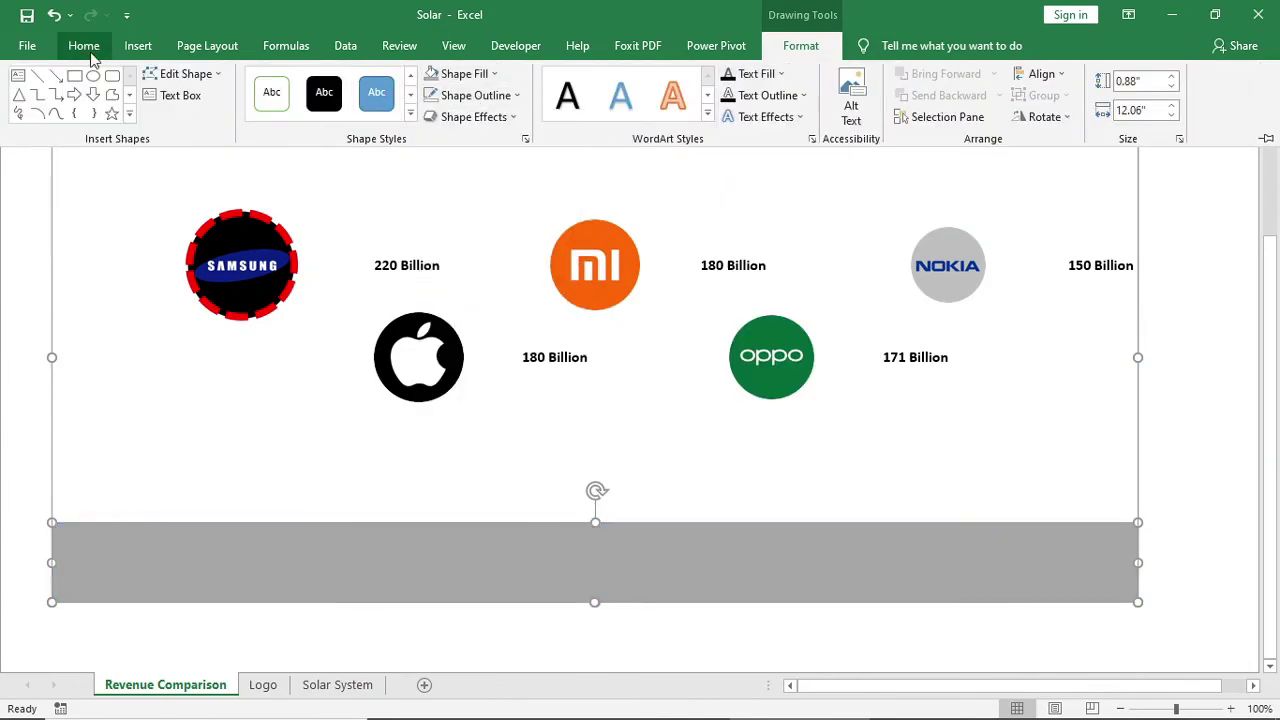